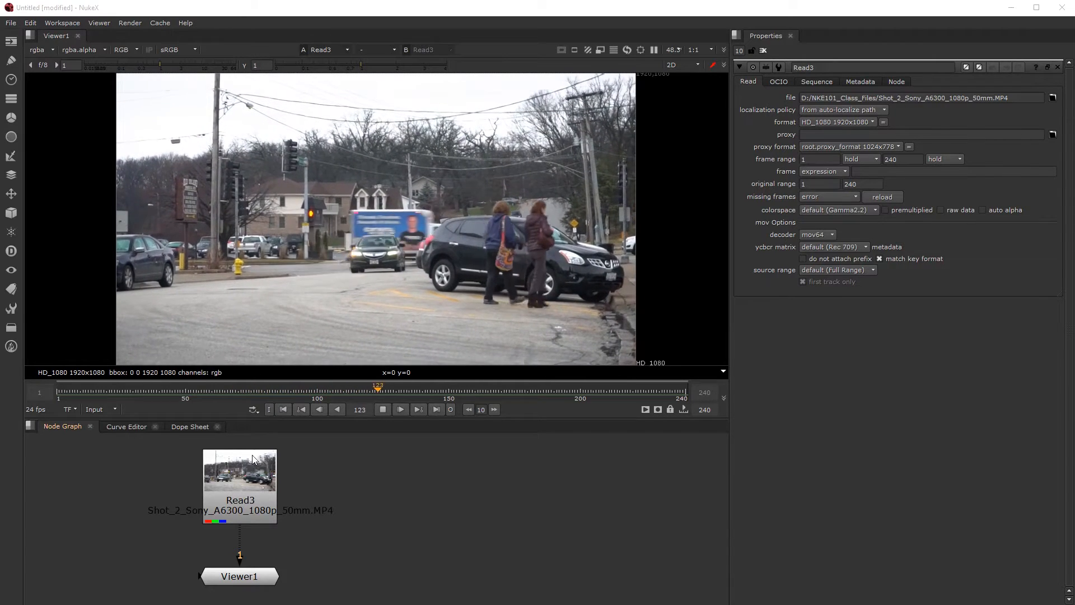
Play and scrub through the street footage in Read3, stopping playback at frame 29
left_click(248, 488)
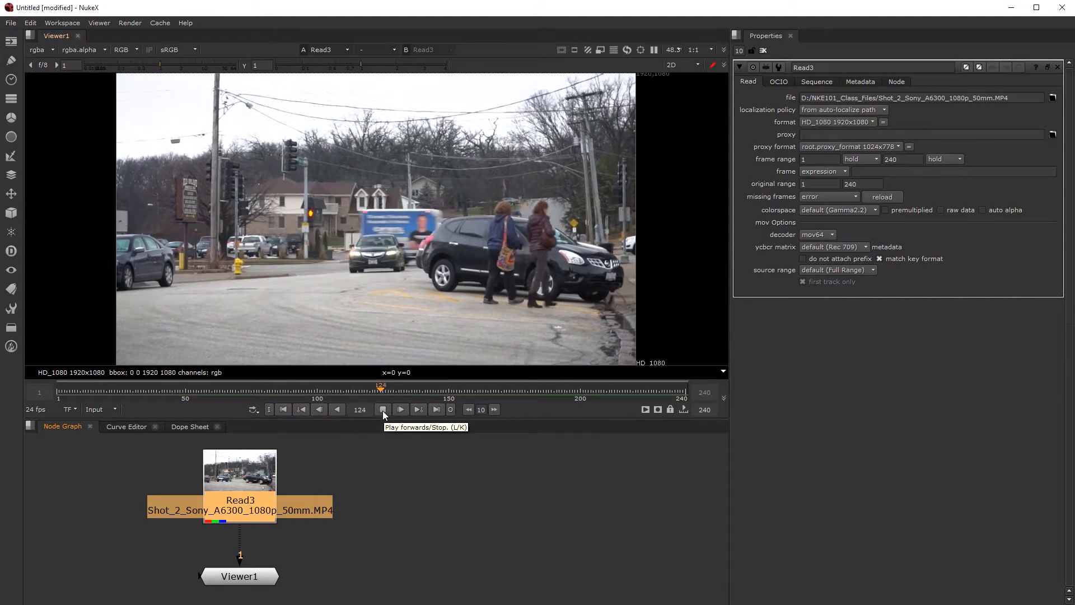
left_click(296, 390)
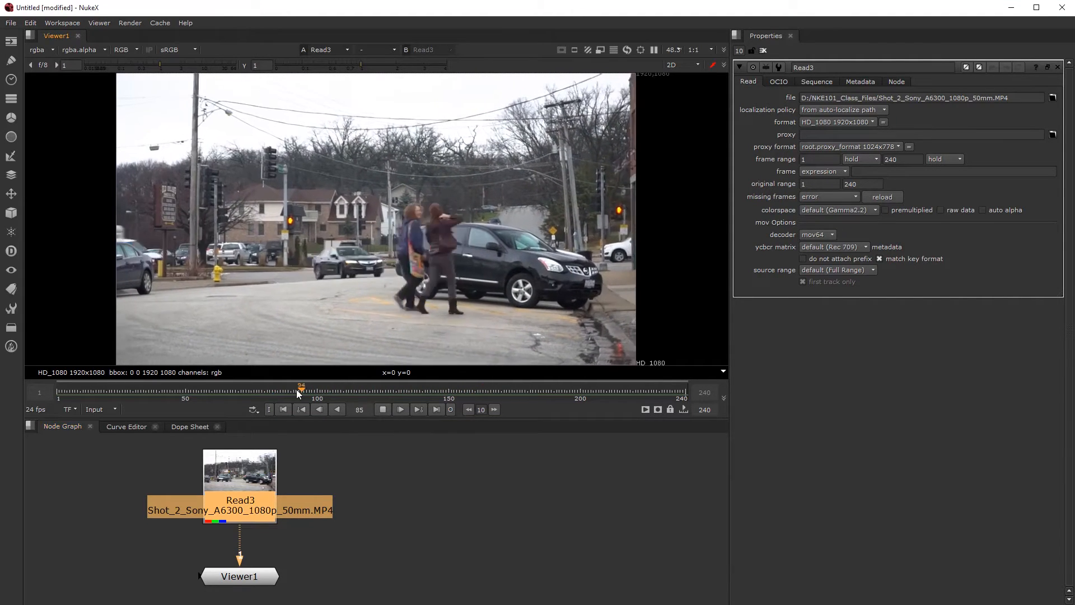
left_click(101, 409)
left_click(106, 432)
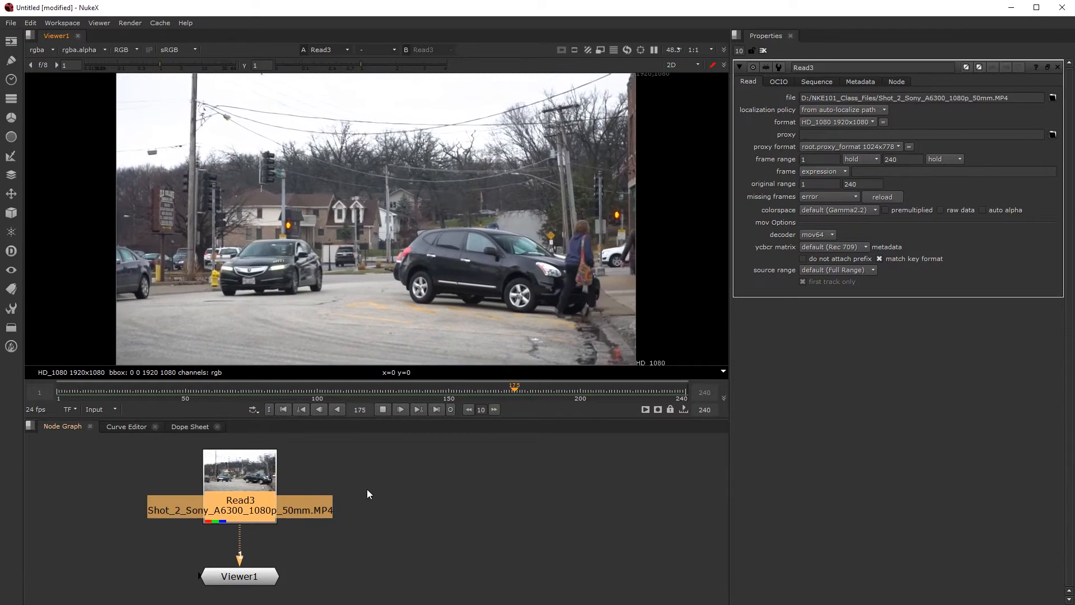
left_click(366, 482)
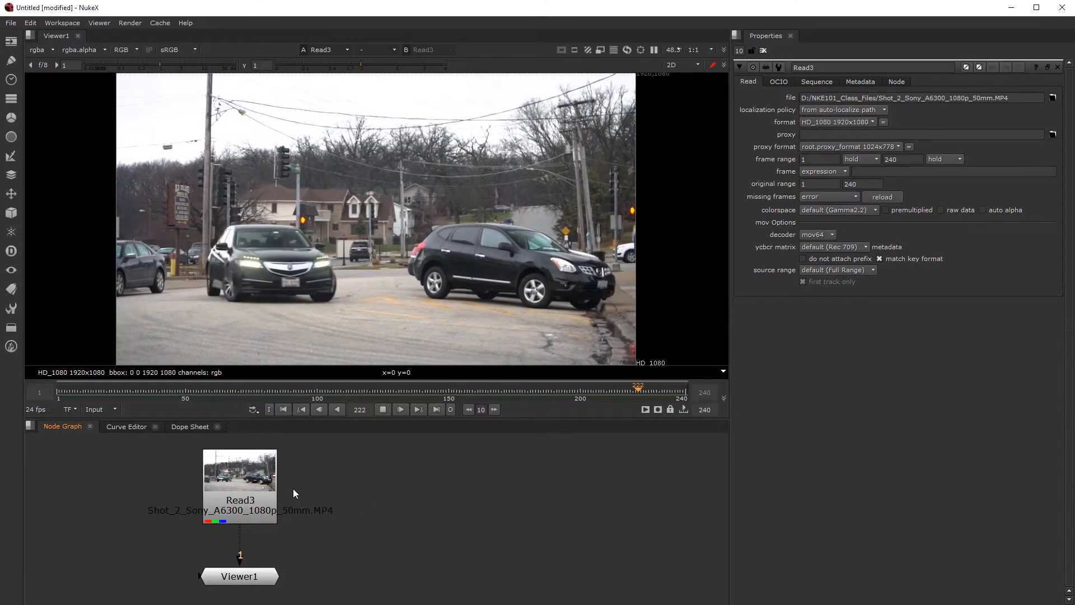
left_click(383, 409)
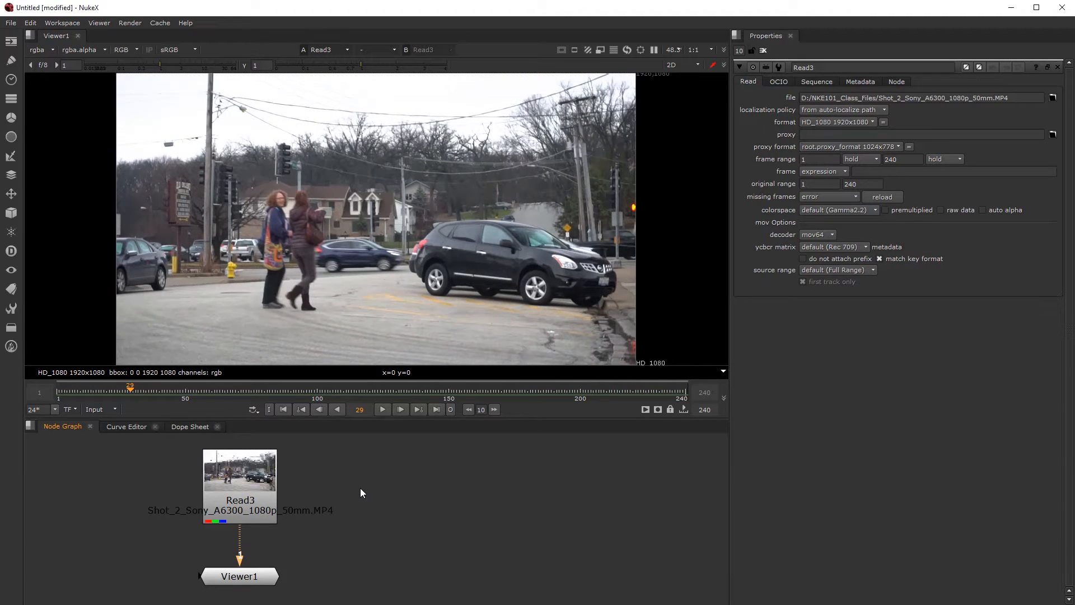
Add a Tracker node fed by the Read3 clip and view its output
key("Tab")
type("tra")
key("Escape")
left_click_drag(345, 486, 360, 485)
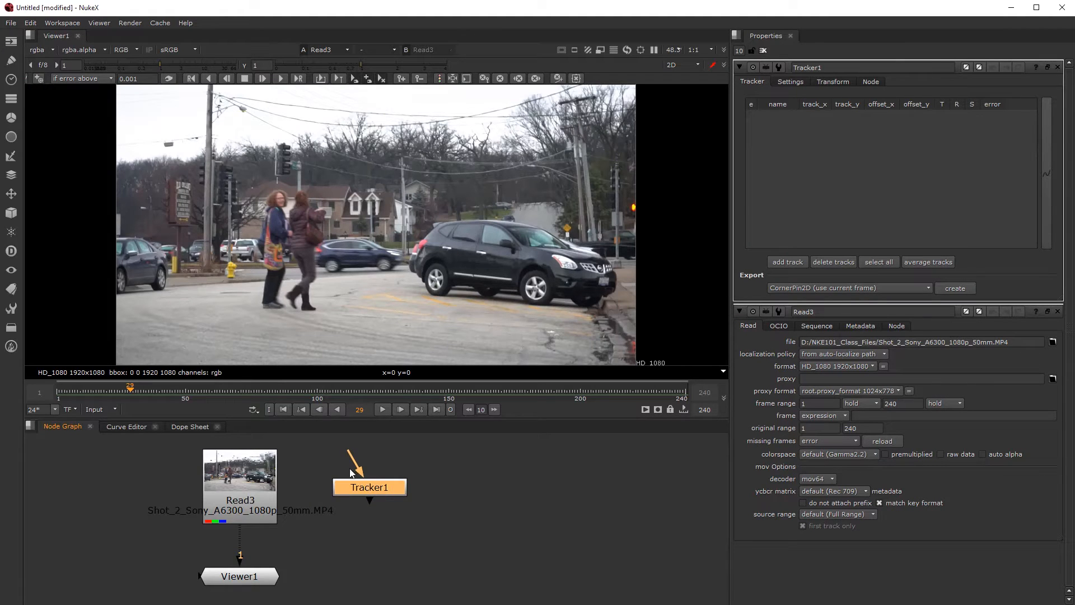
left_click_drag(349, 452, 248, 476)
left_click_drag(353, 491, 361, 491)
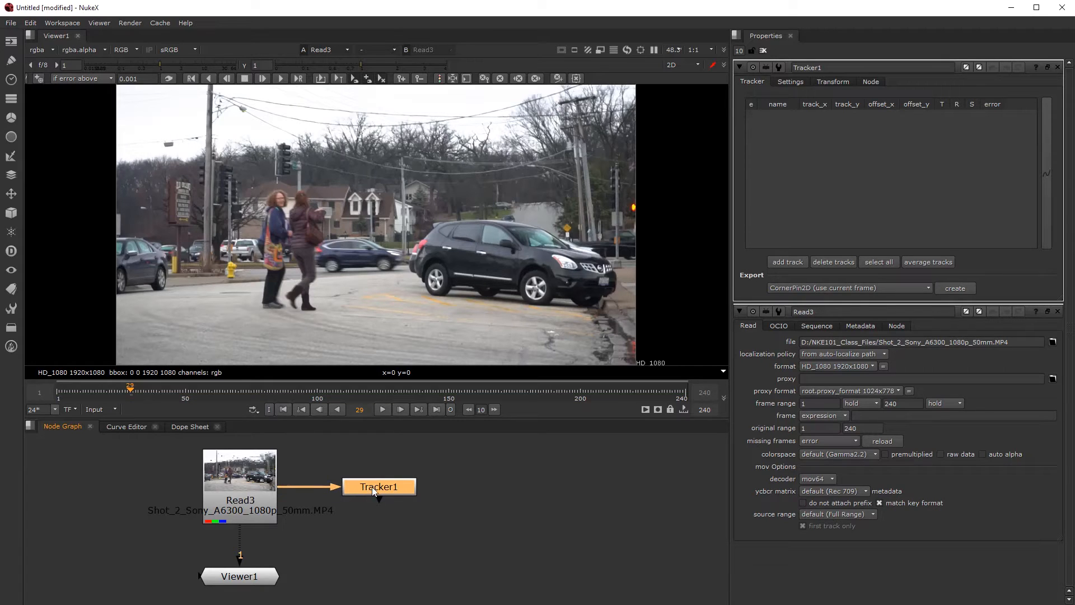
key("1")
Limit the number of open node property panels to 1, keeping Tracker1's settings shown
double_click(742, 51)
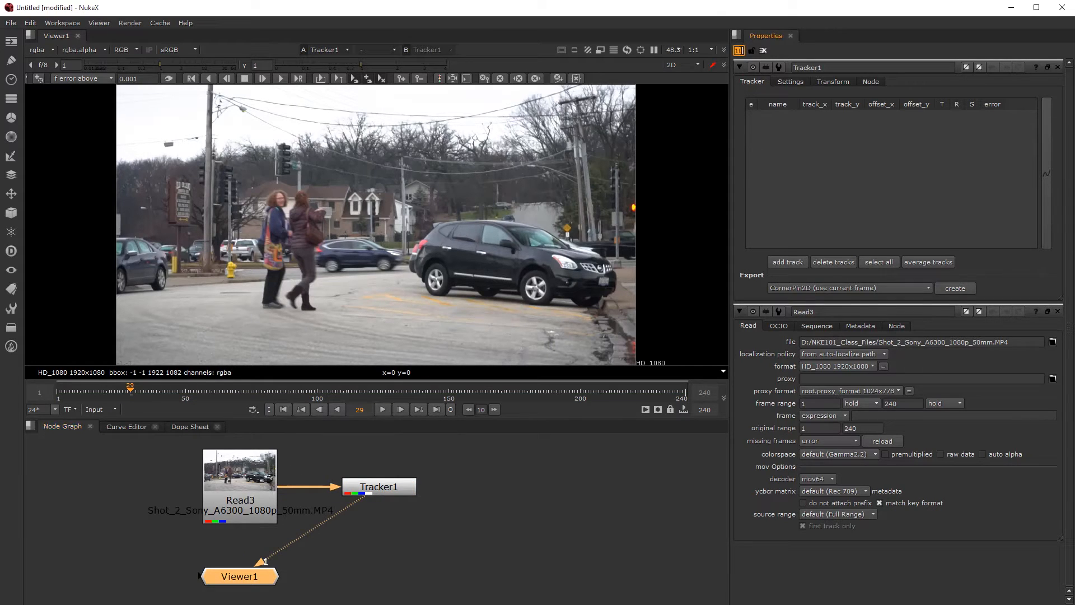
key("Return")
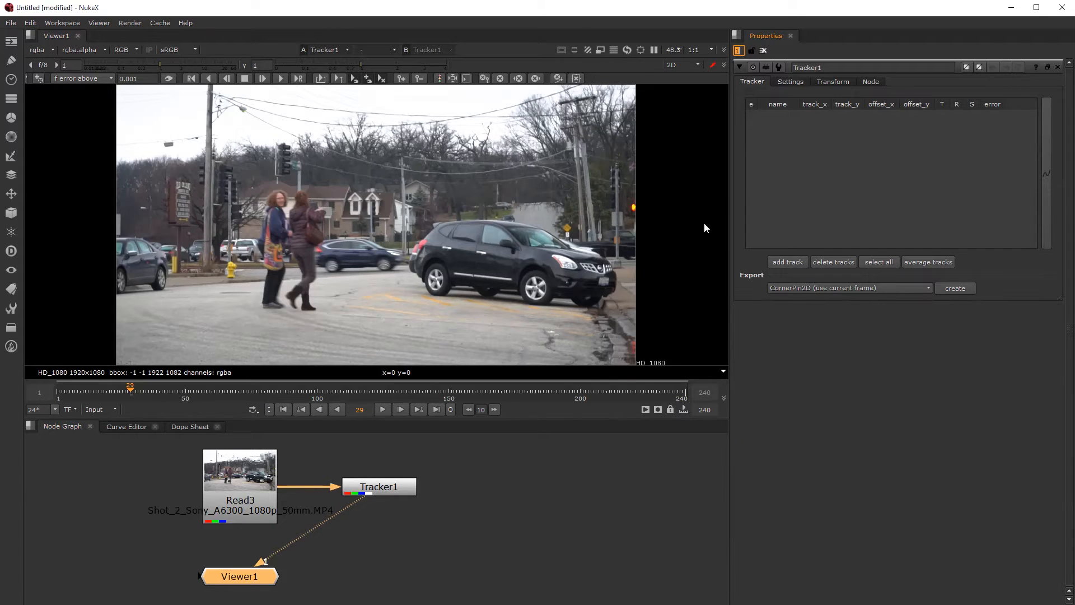
left_click(377, 488)
key("1")
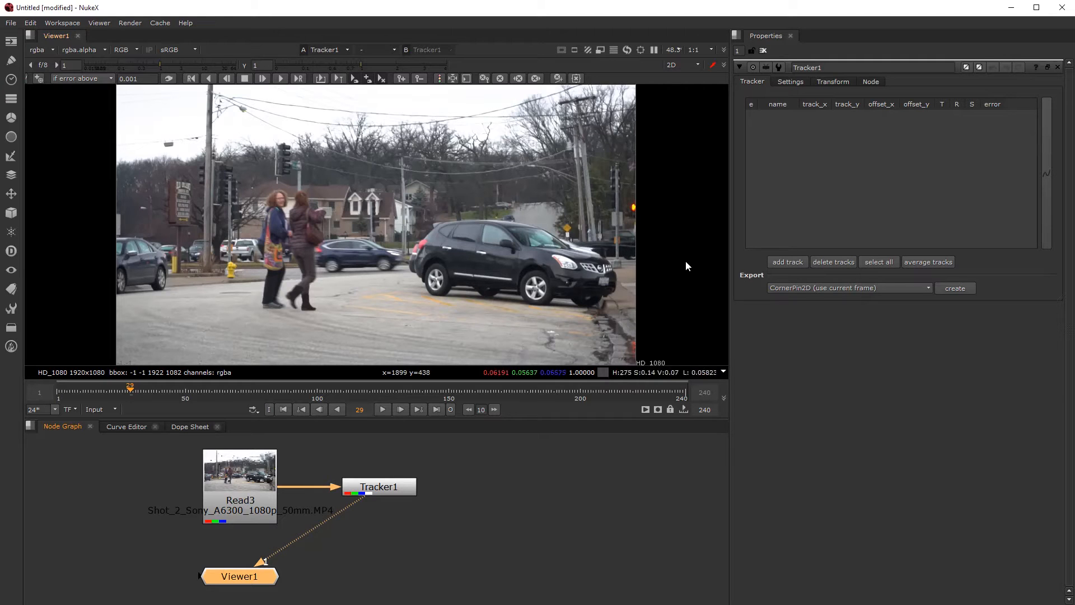
Add a track to Tracker1 and darken the viewer display to a gain of 0.21
left_click(785, 262)
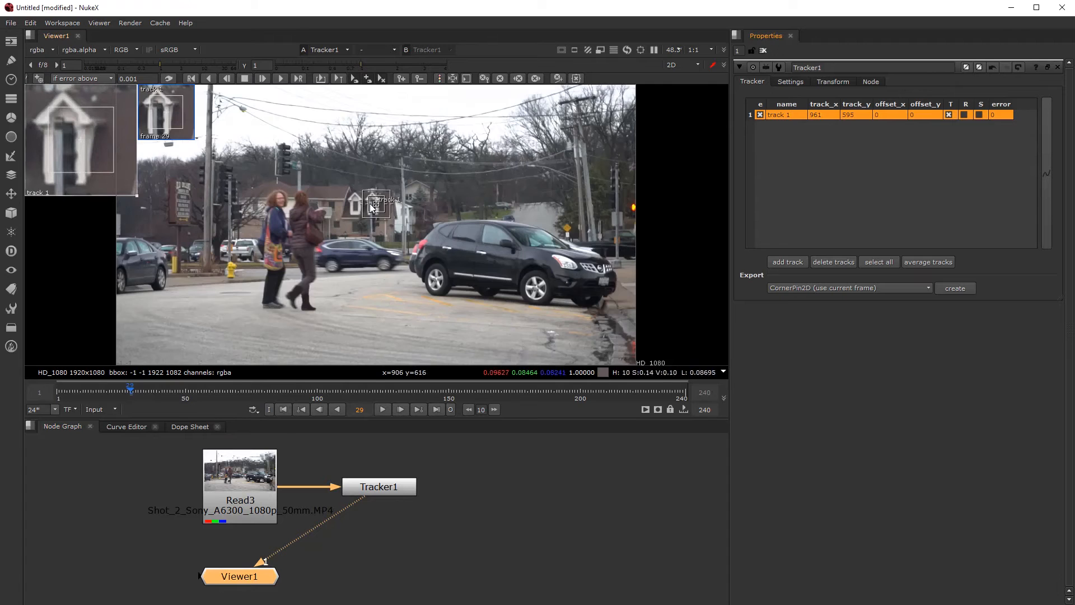
scroll(386, 224, "up", 4)
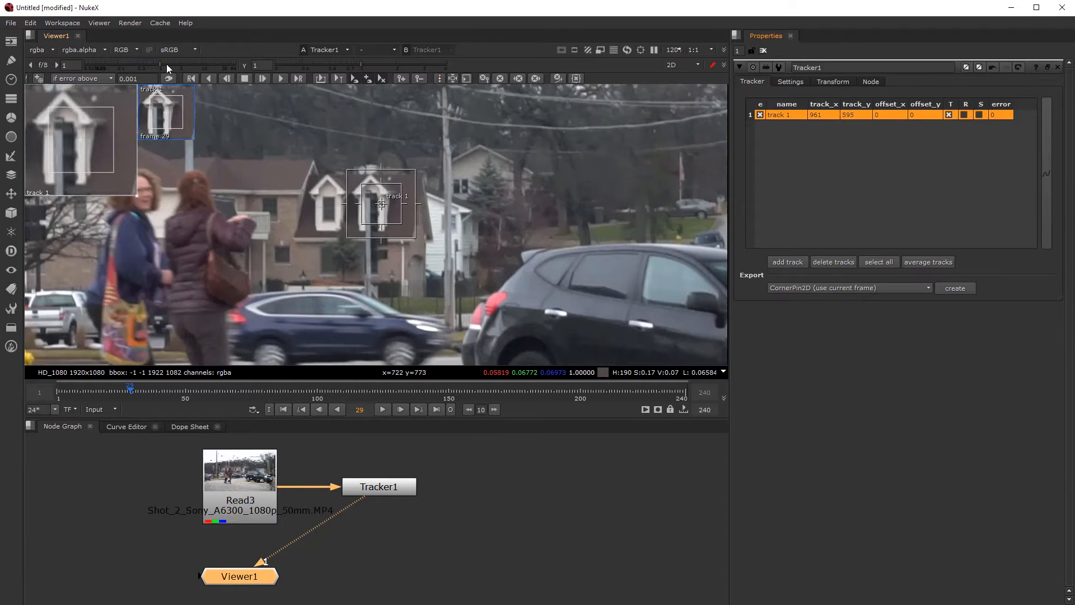
left_click_drag(156, 64, 133, 65)
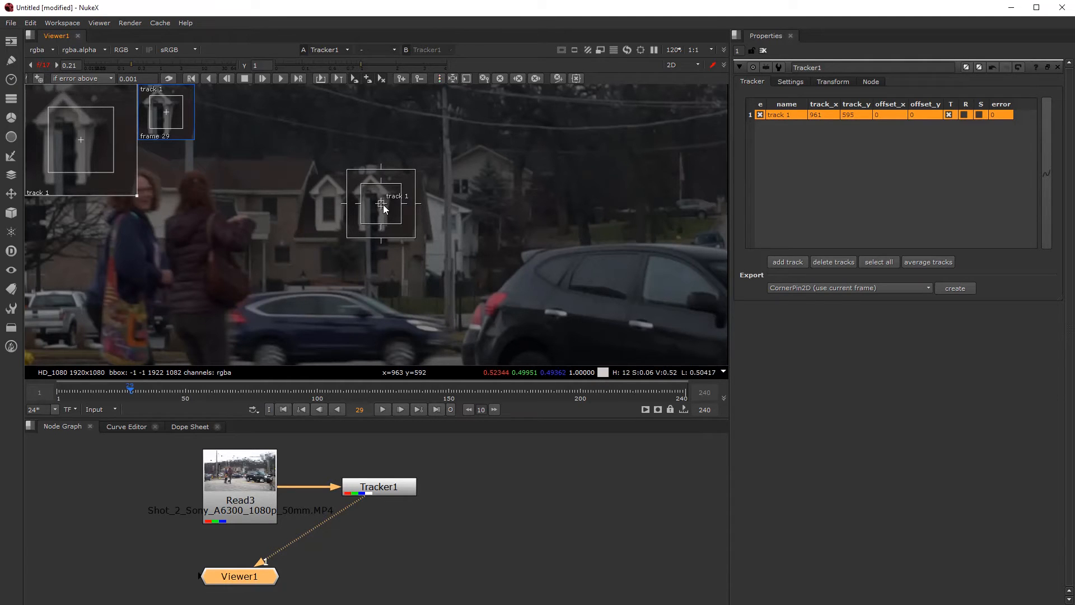
Place track 1 on the house's right dormer window at 948.5, 587.5, fit the pattern box to it and enlarge the search area
left_click_drag(381, 206, 394, 180)
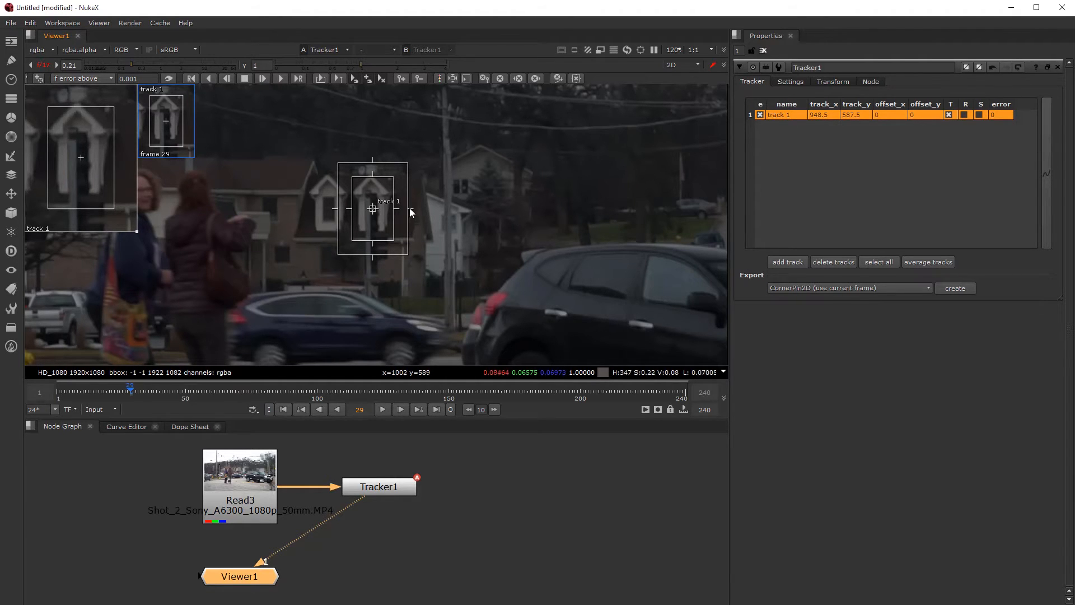
left_click_drag(408, 162, 446, 144)
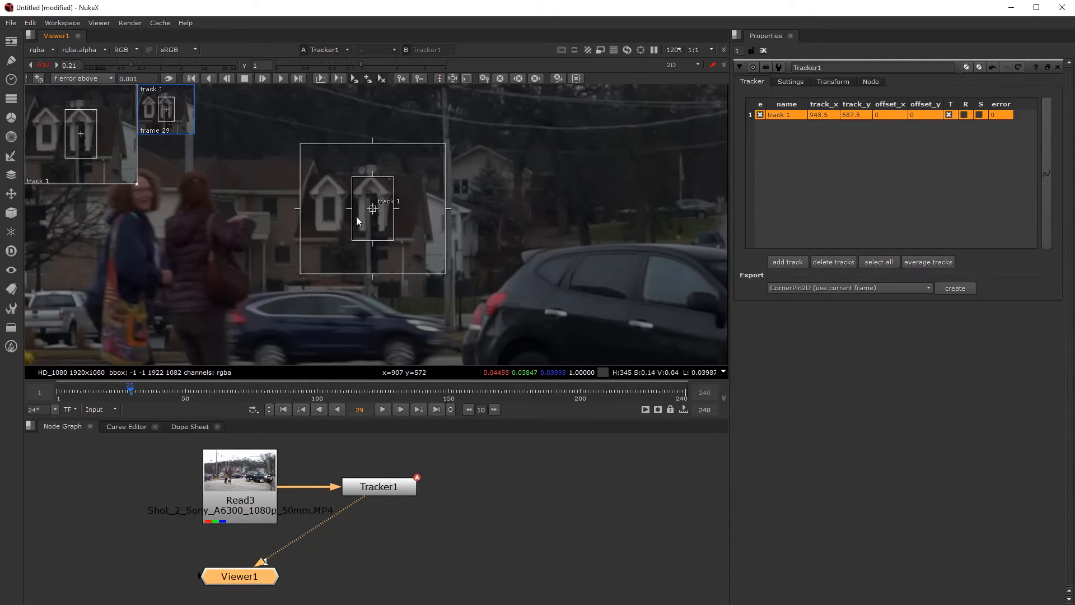
scroll(365, 247, "down", 2)
scroll(355, 237, "down", 1)
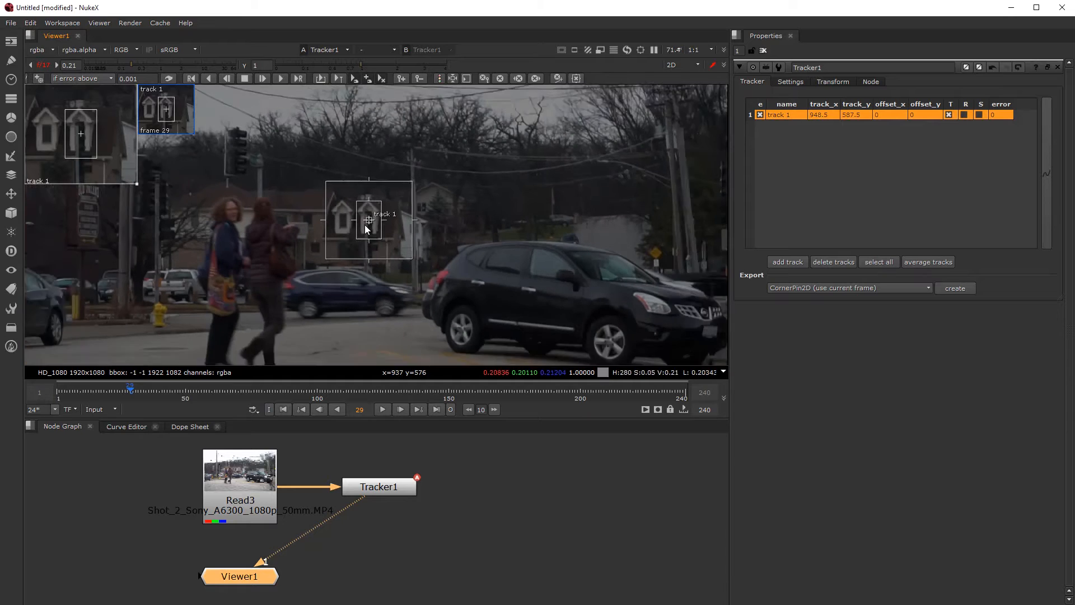
scroll(349, 240, "down", 3)
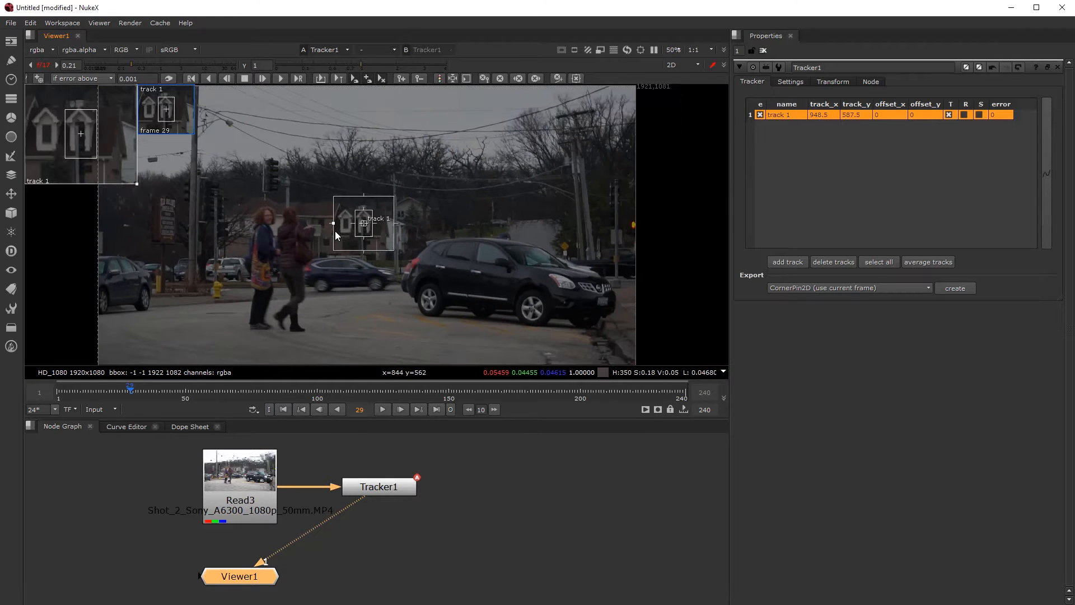
scroll(289, 265, "up", 1)
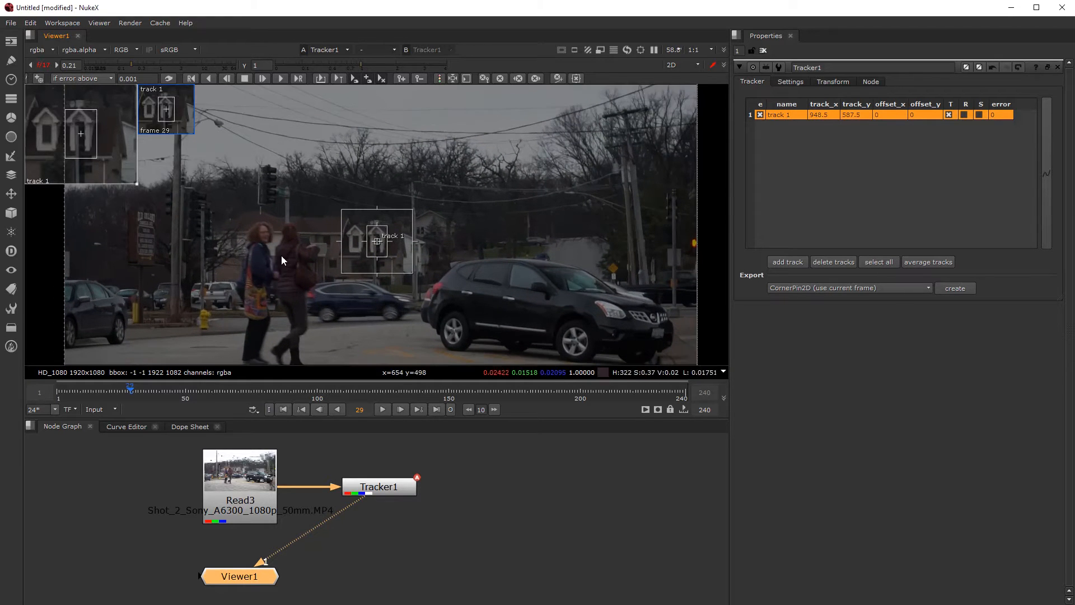
scroll(340, 227, "down", 1)
scroll(341, 226, "up", 1)
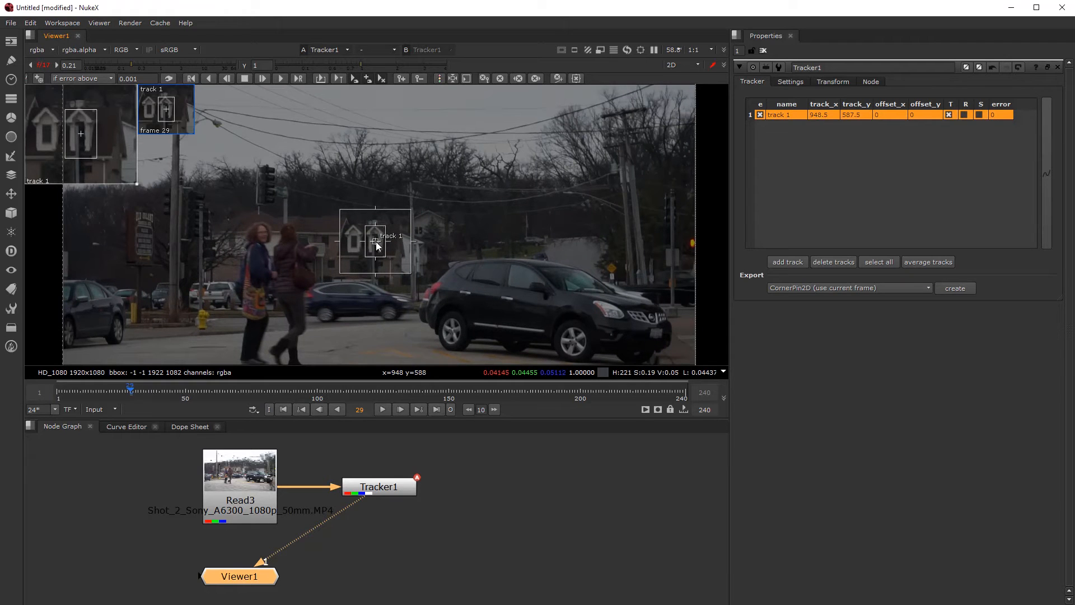
Move track 1 onto the traffic light above the pedestrians, at about x 621, y 779.5
left_click_drag(375, 241, 270, 192)
scroll(269, 181, "up", 5)
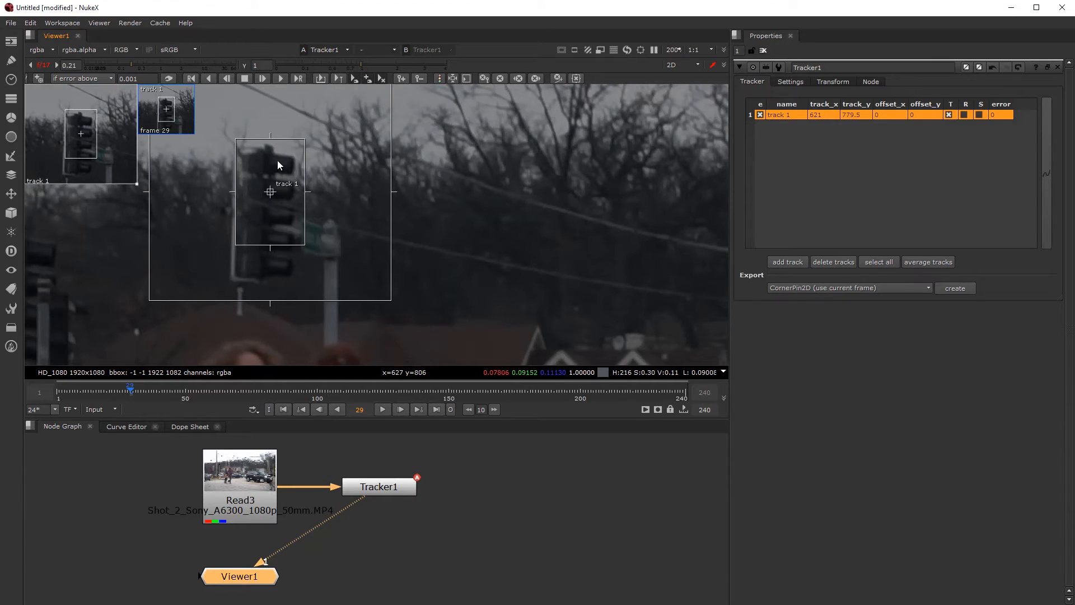
scroll(277, 161, "up", 4)
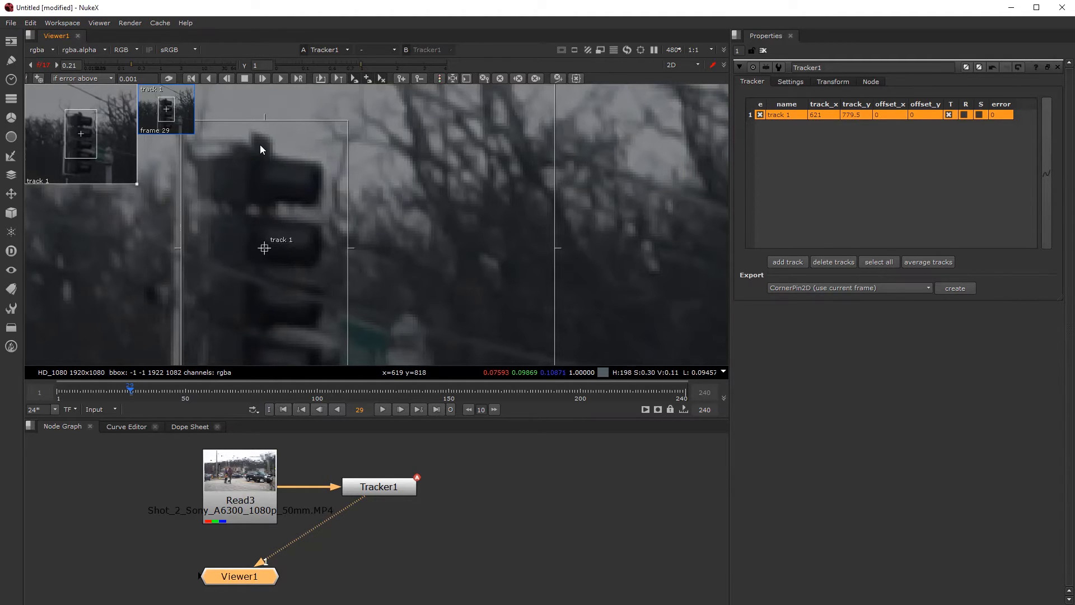
scroll(292, 243, "down", 3)
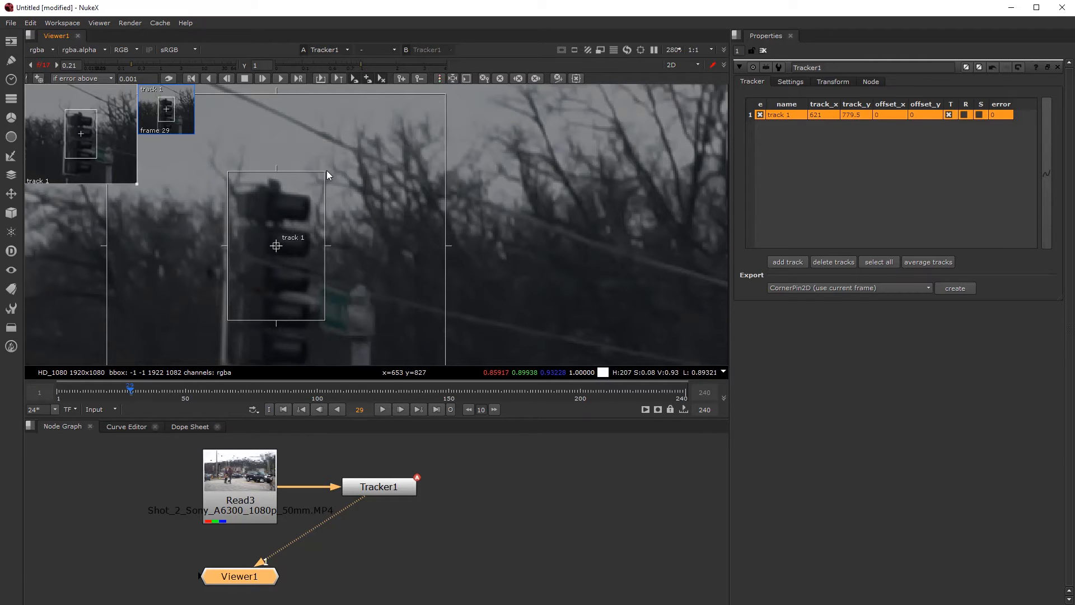
Shrink track 1's pattern box and centre it on the traffic light's second lamp, at about x 636, y 781
left_click_drag(314, 234, 344, 178)
scroll(305, 209, "up", 3)
left_click_drag(307, 209, 301, 272)
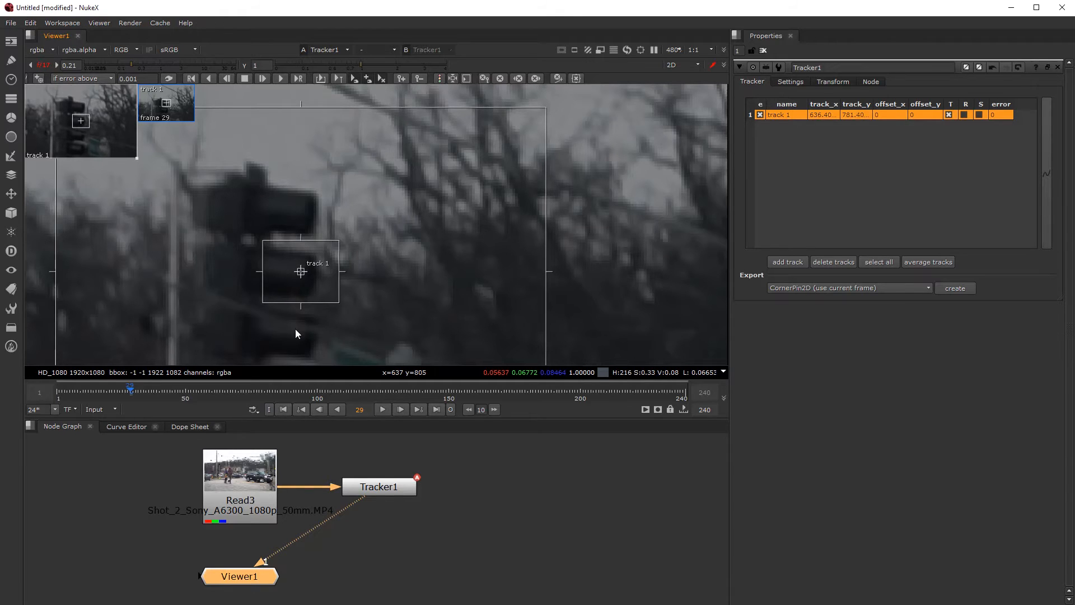
left_click_drag(296, 334, 299, 332)
Move track 1 up to the top edge of the traffic light's uppermost lamp, at about x 633, y 810
left_click_drag(293, 272, 288, 189)
scroll(289, 190, "up", 1)
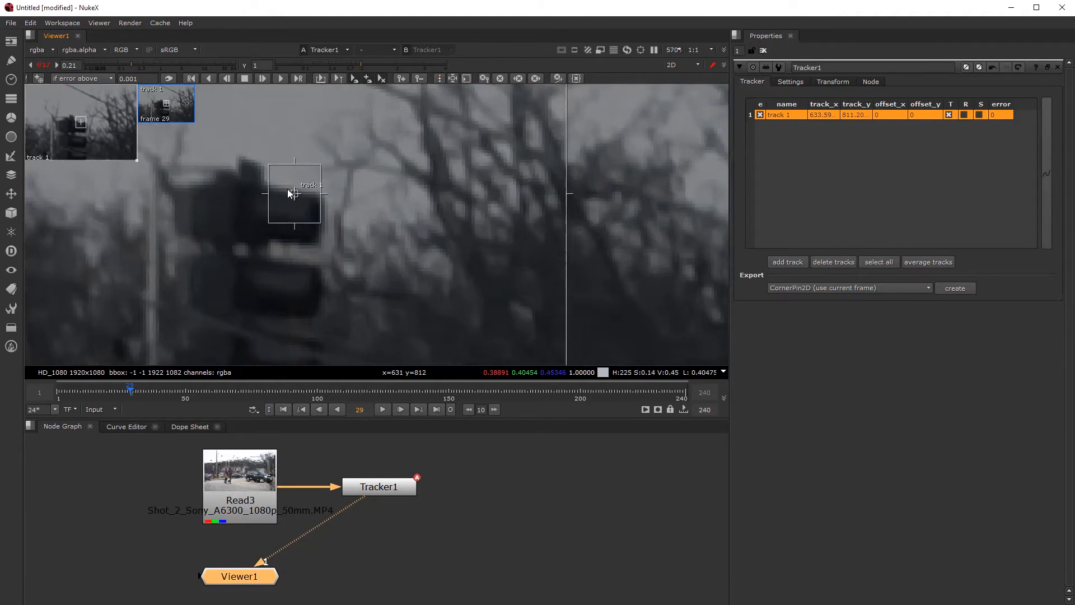
scroll(289, 193, "up", 8)
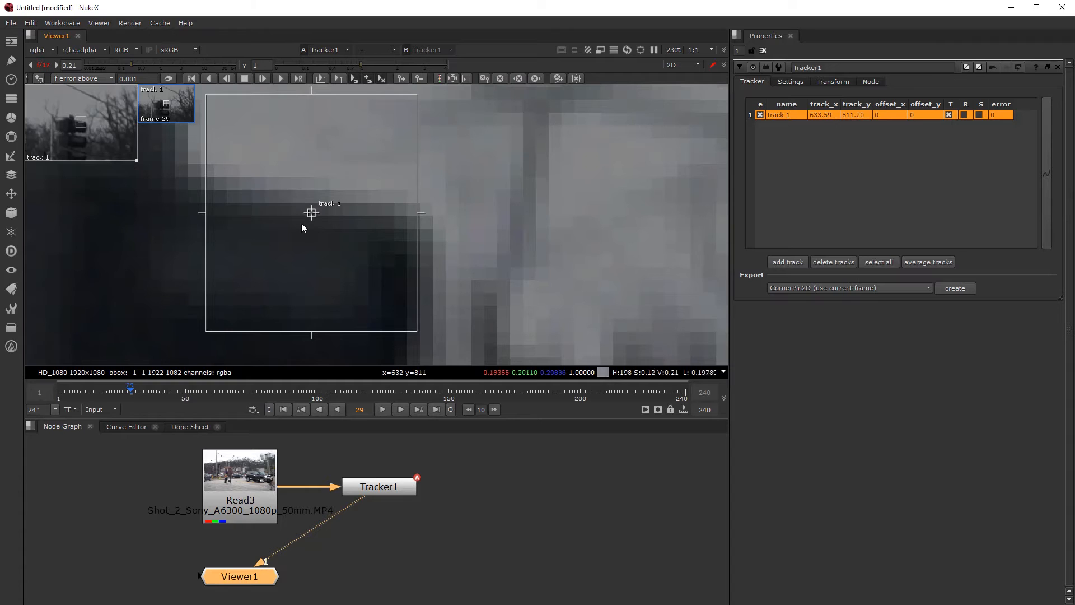
mouse_move(312, 211)
left_mouse_down()
mouse_move(280, 209)
mouse_move(330, 216)
mouse_move(290, 210)
mouse_move(311, 214)
left_mouse_up()
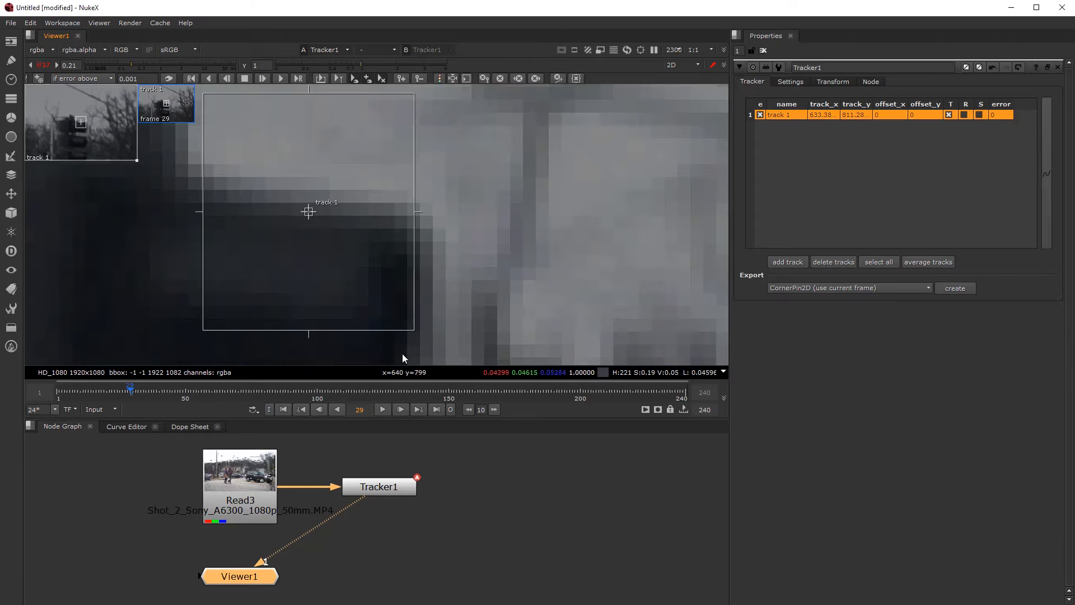
scroll(384, 262, "down", 4)
left_click_drag(356, 243, 356, 250)
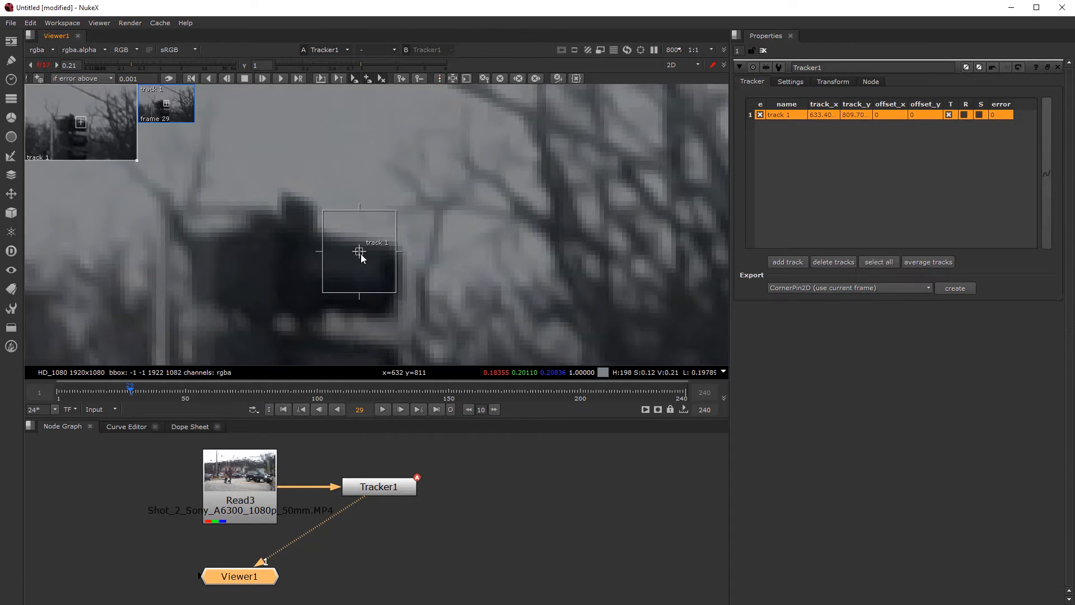
Enlarge track 1's pattern box and shift it toward the uppermost lamp's right corner, at about x 638, y 810
left_click_drag(396, 292, 417, 312)
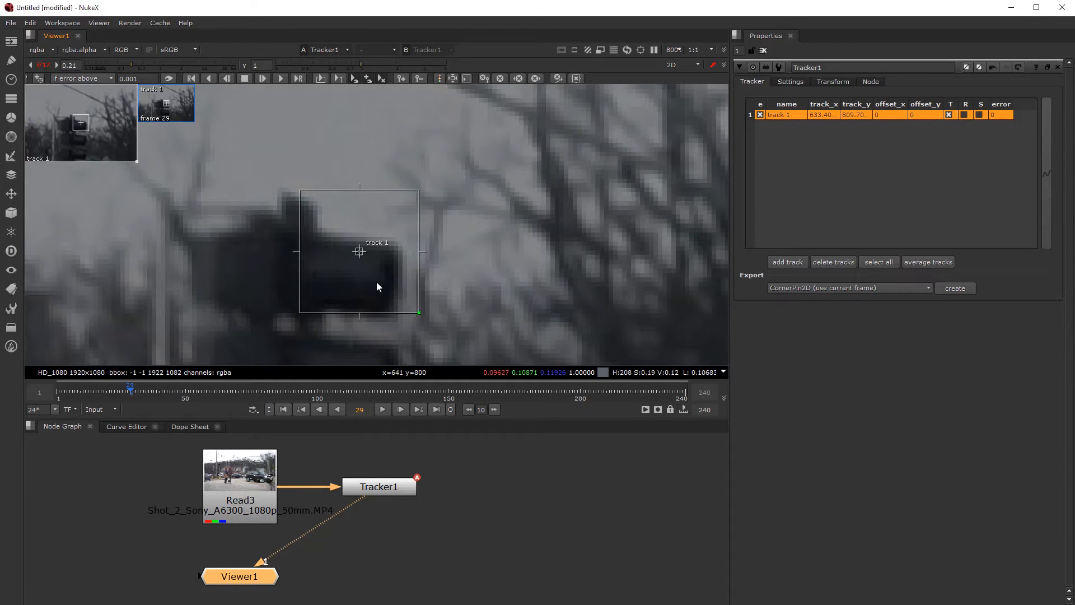
left_click_drag(364, 252, 384, 255)
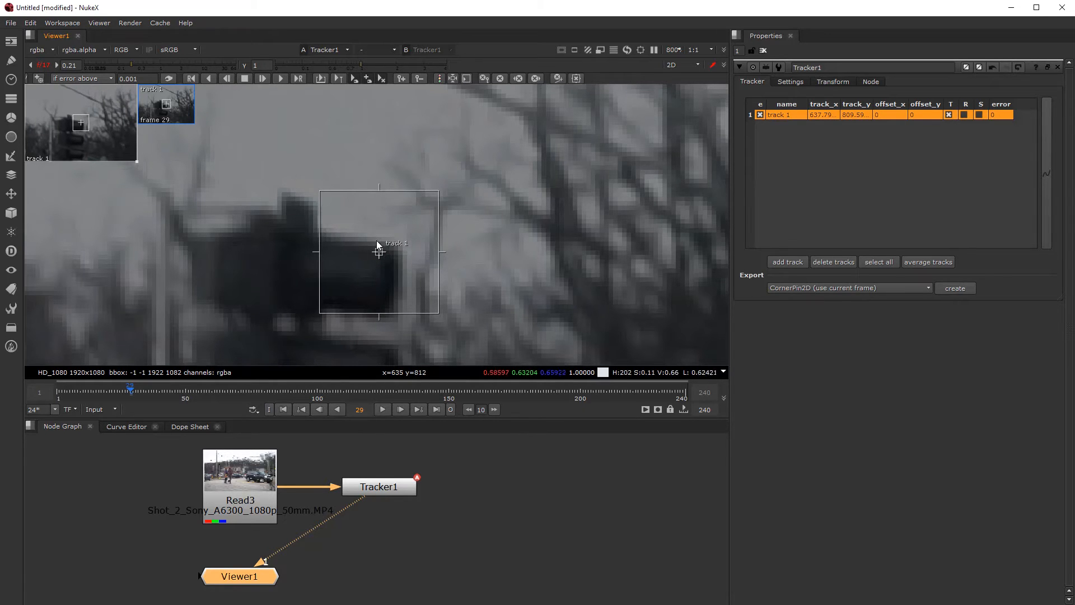
scroll(368, 275, "down", 2)
scroll(371, 273, "up", 2)
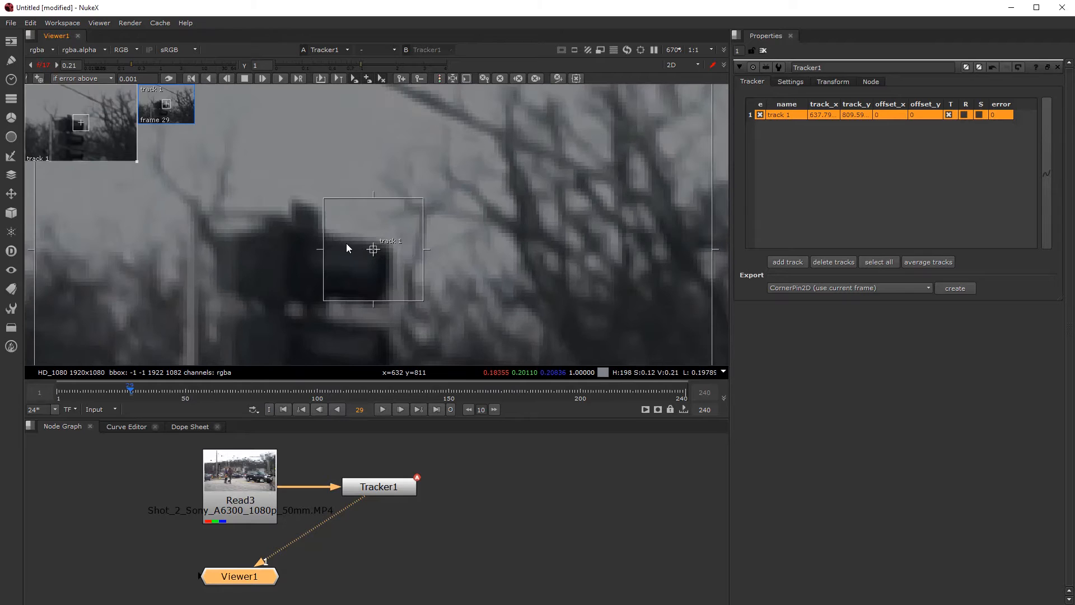
scroll(370, 275, "down", 3)
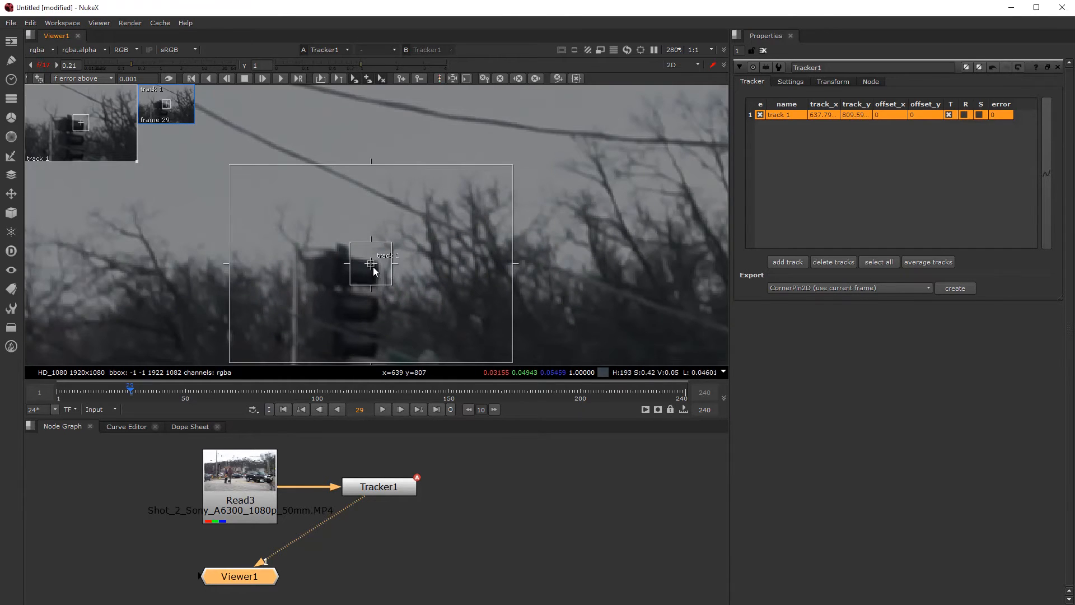
scroll(361, 246, "up", 1)
scroll(359, 217, "up", 2)
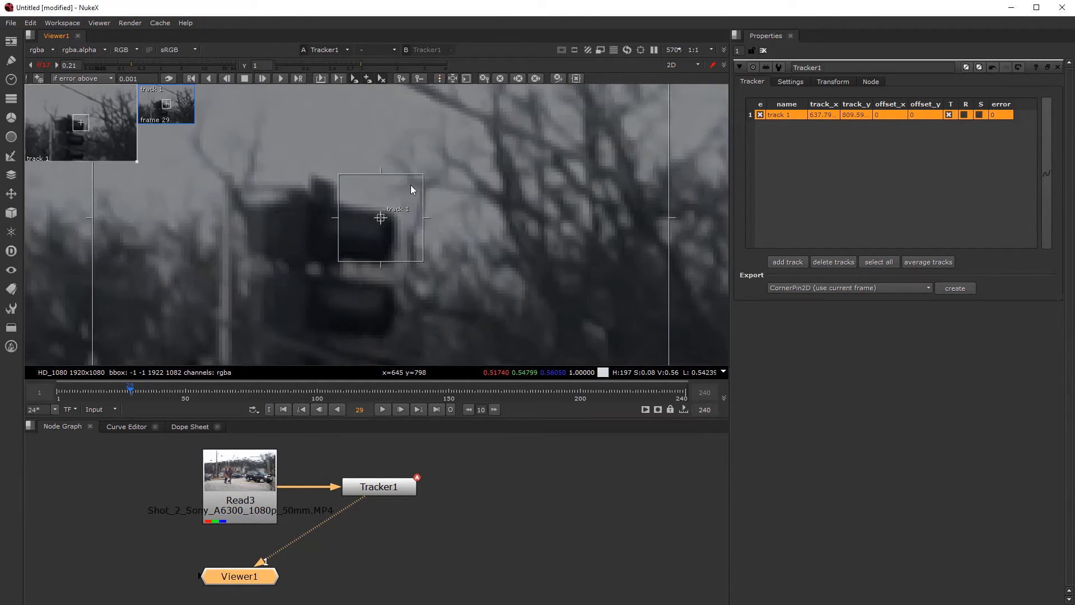
scroll(380, 248, "down", 1)
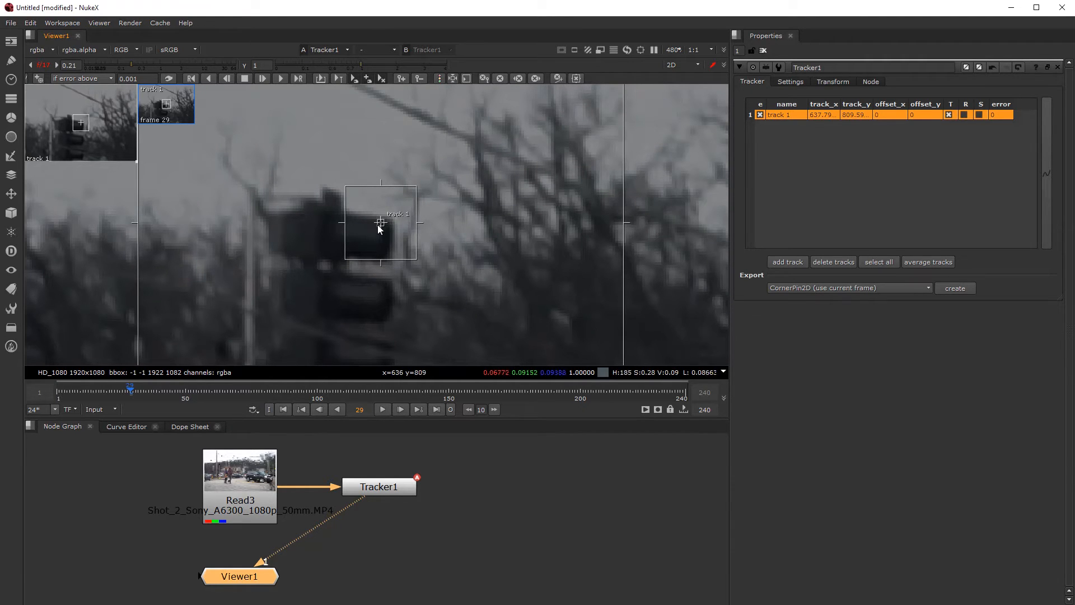
Centre track 1 on the traffic light's top at 628, 806, fit the pattern box around it and tighten the search area
scroll(379, 232, "down", 2)
left_click_drag(381, 225, 400, 192)
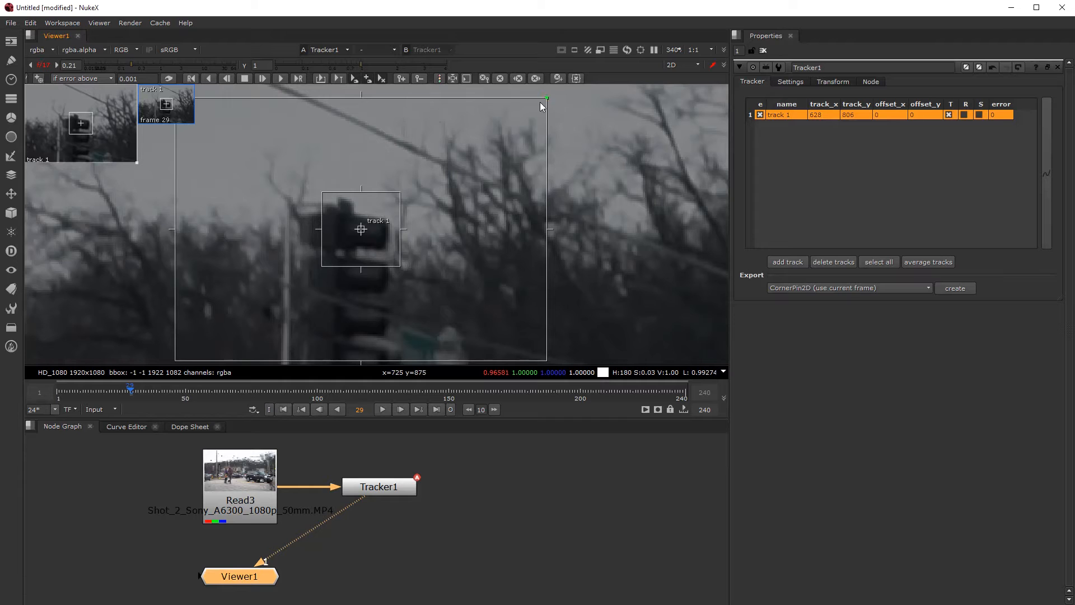
left_click_drag(502, 137, 458, 147)
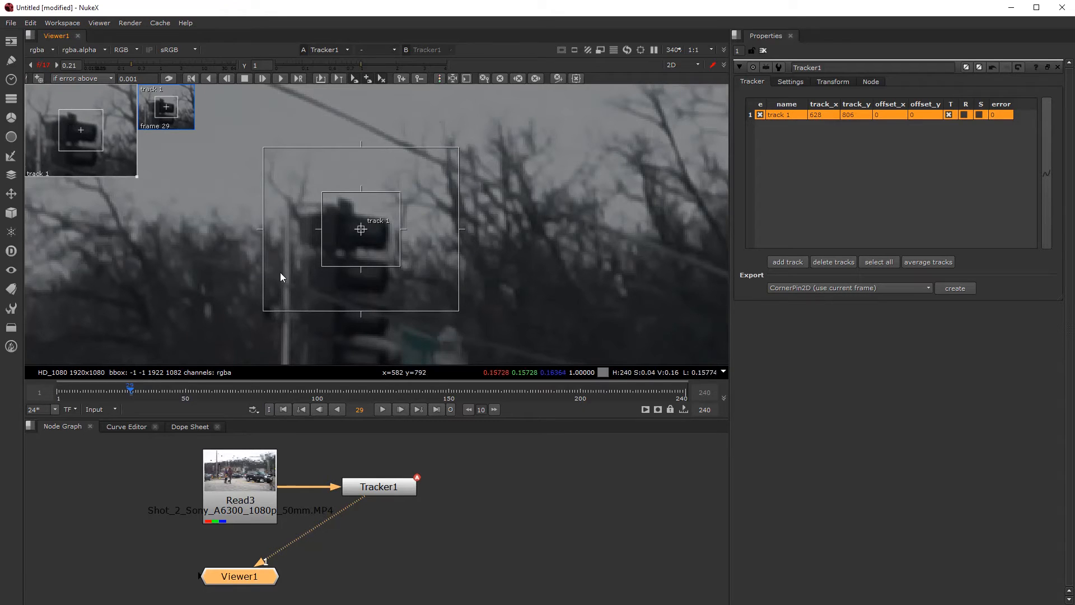
Reset the viewer gain to 1 and nudge track 1 to x 626.5, y 806 on the traffic light's uppermost lamp
scroll(505, 230, "down", 2)
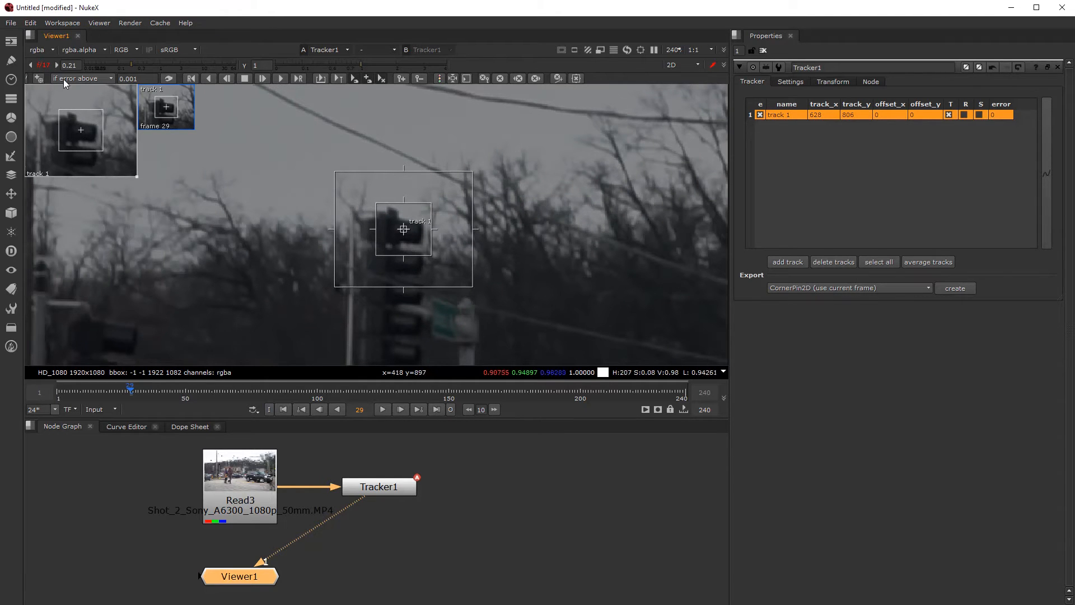
left_click(44, 65)
scroll(270, 263, "down", 2)
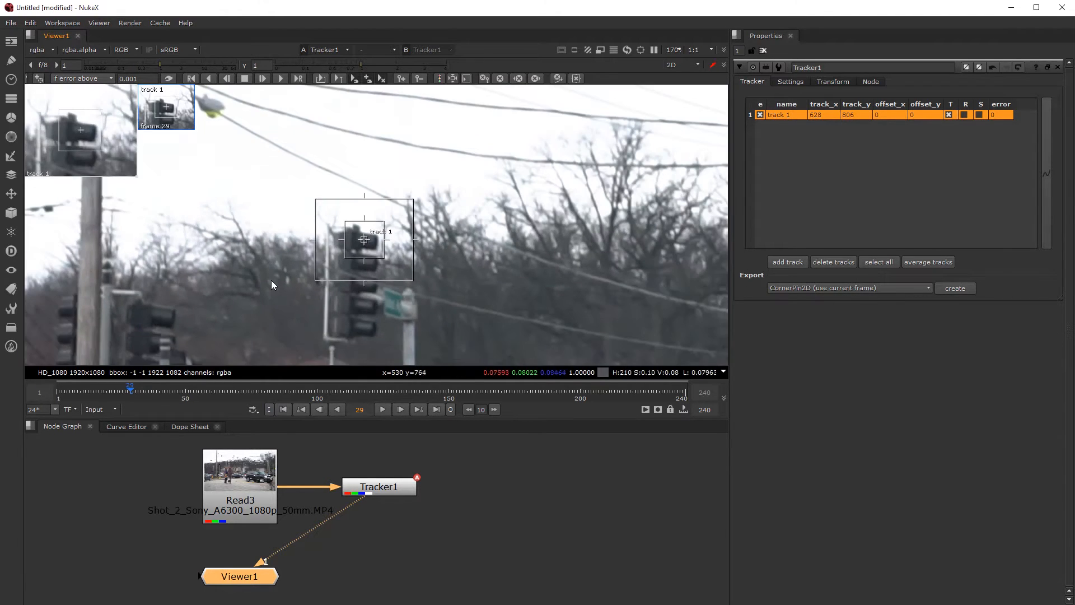
scroll(275, 256, "up", 1)
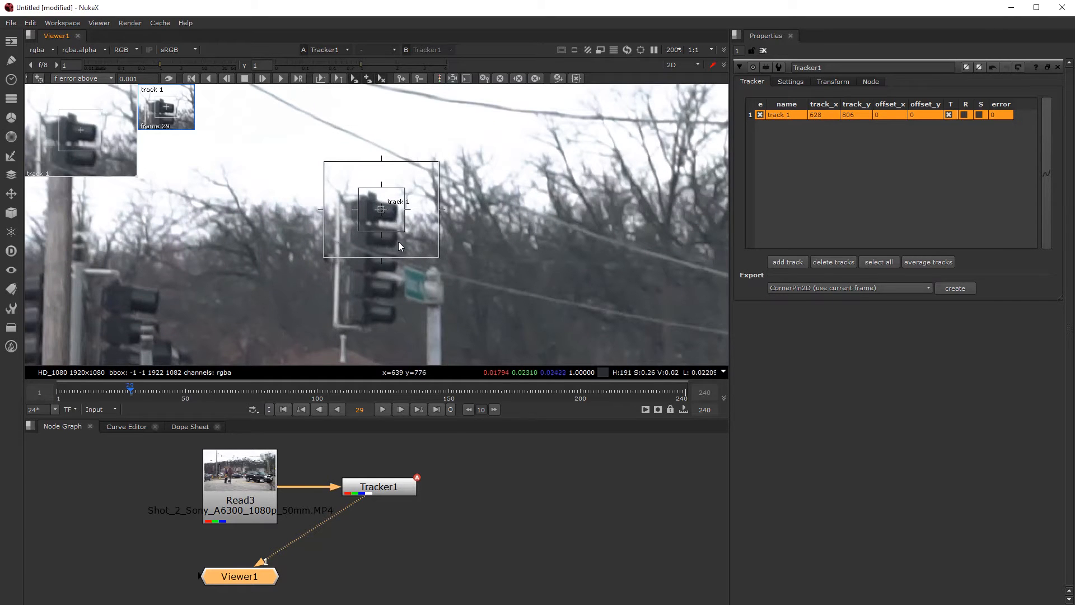
left_click_drag(381, 209, 378, 213)
scroll(367, 203, "up", 3)
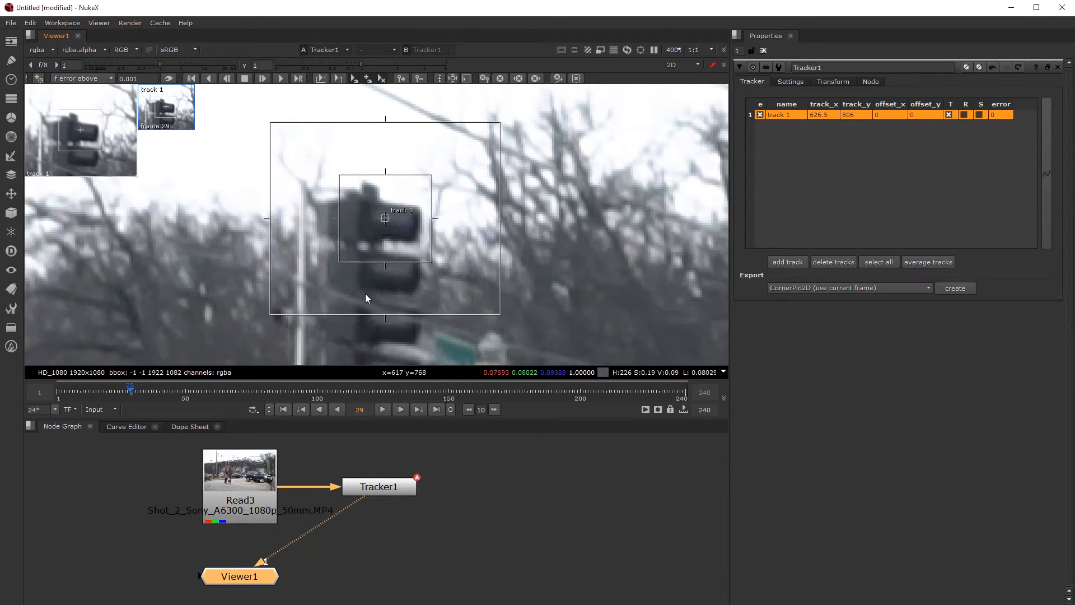
scroll(364, 251, "down", 3)
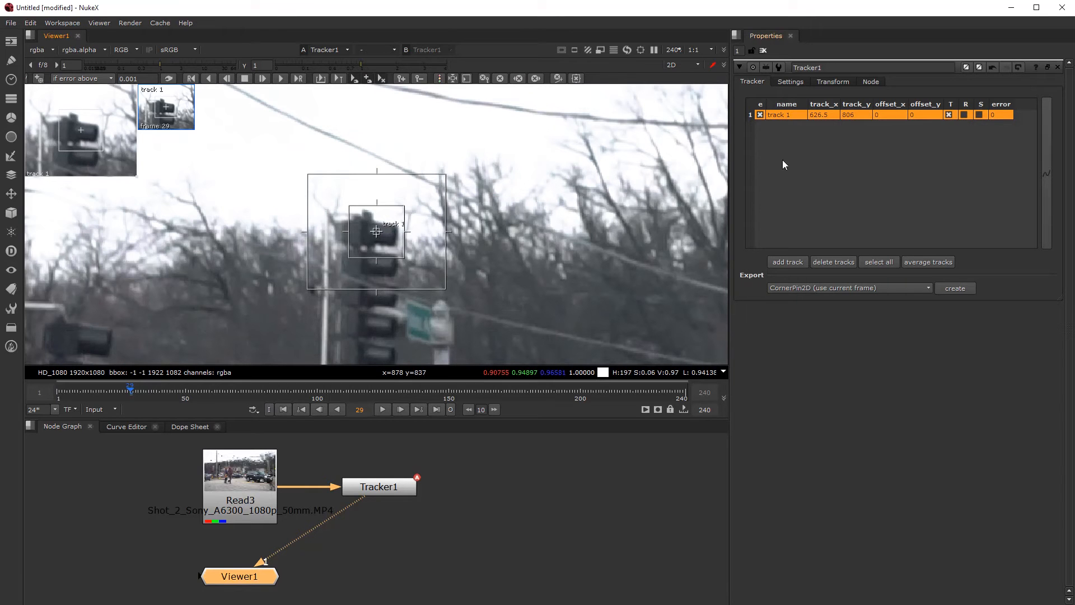
Examine track 1 at frame 29 in the Dope Sheet and Curve Editor, and return to the node graph
scroll(274, 196, "down", 3)
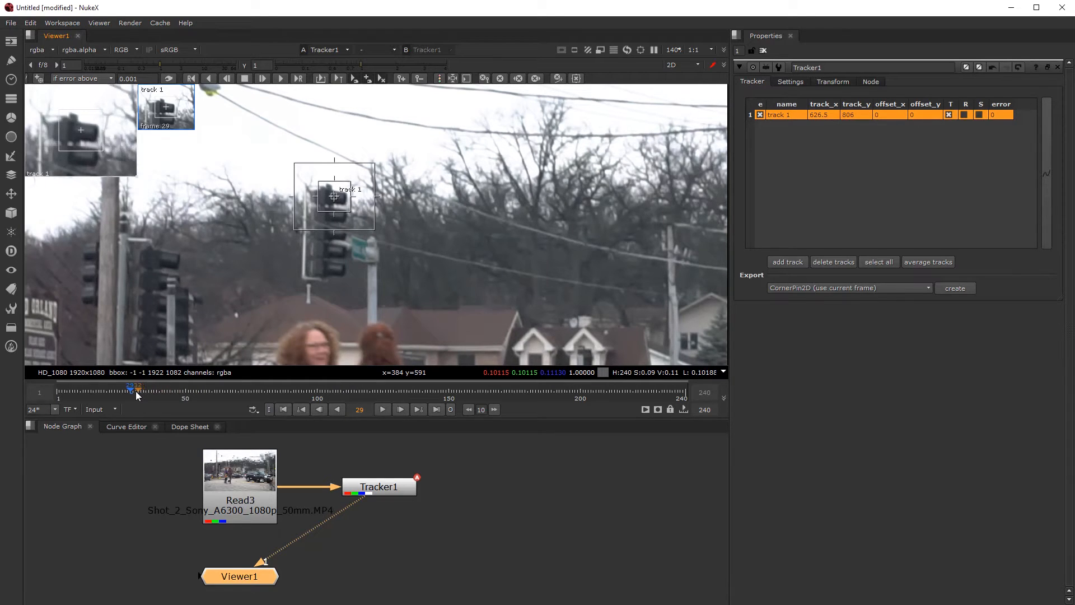
scroll(321, 198, "up", 3)
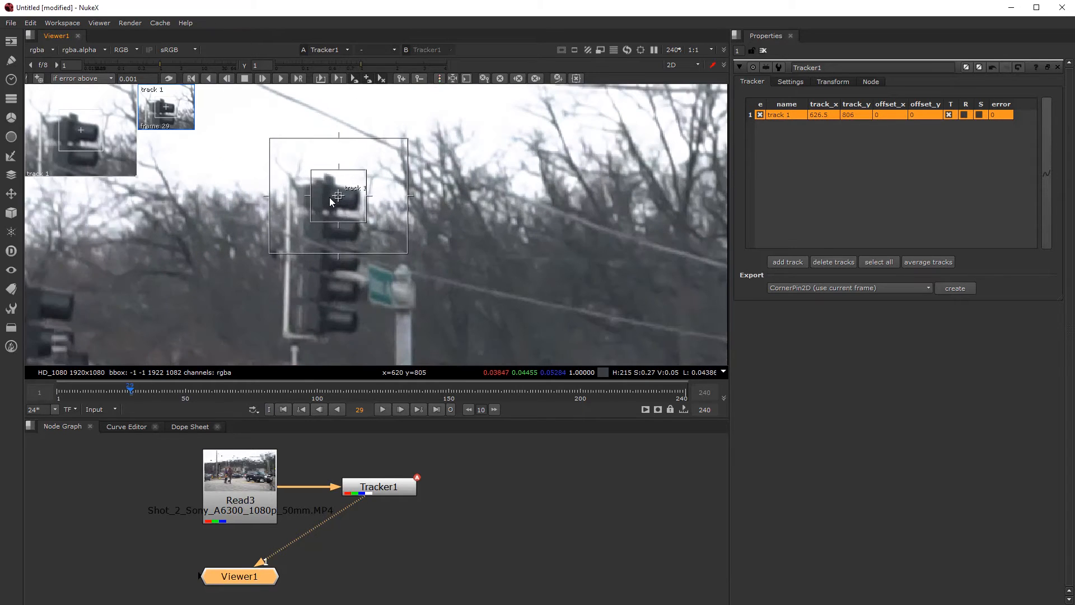
left_click(191, 426)
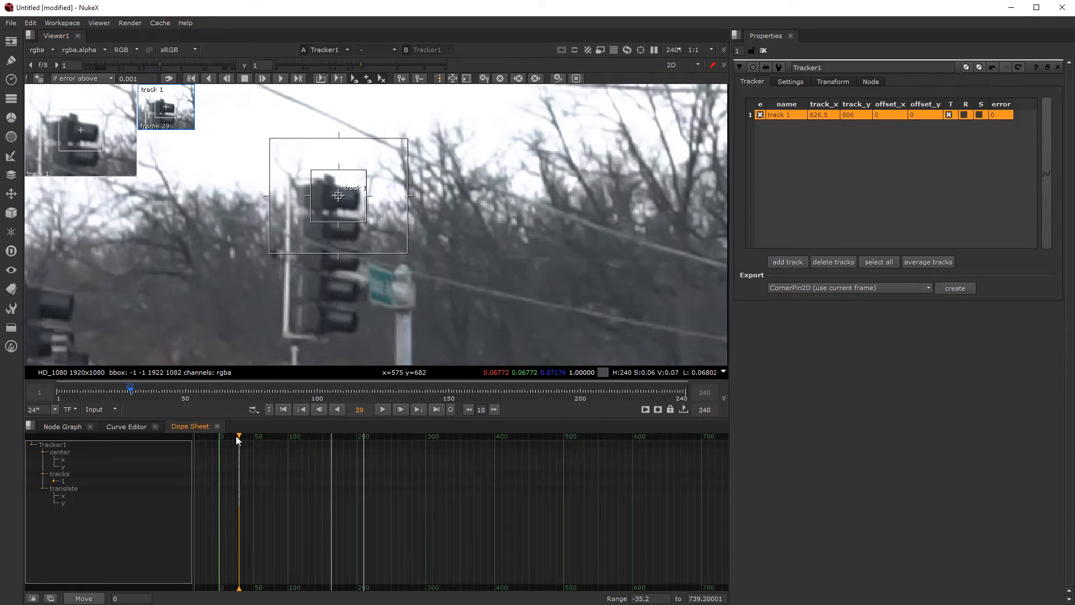
left_click(125, 427)
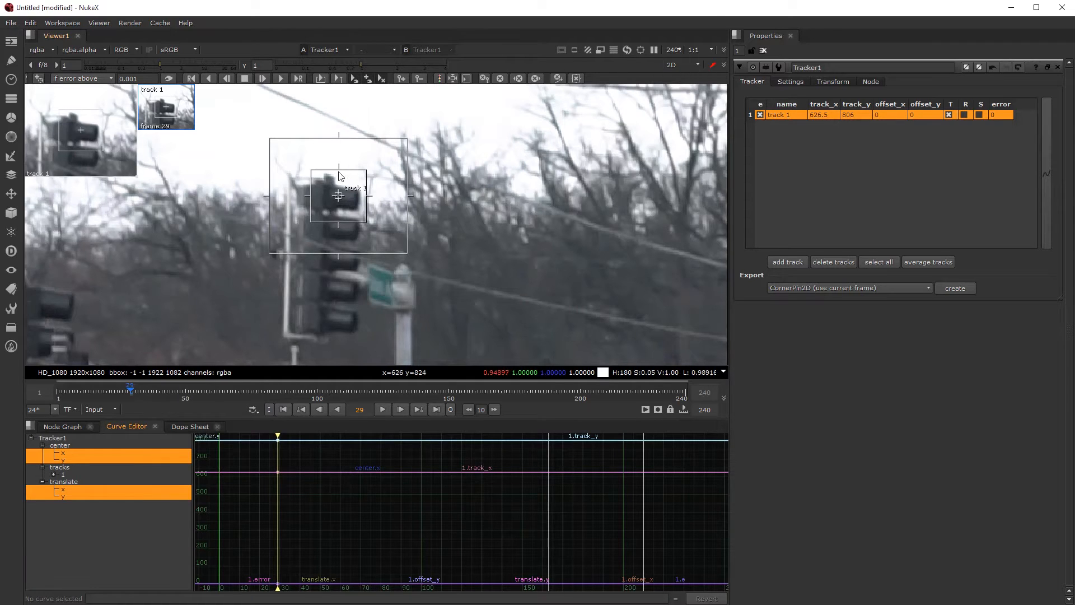
scroll(336, 180, "up", 3)
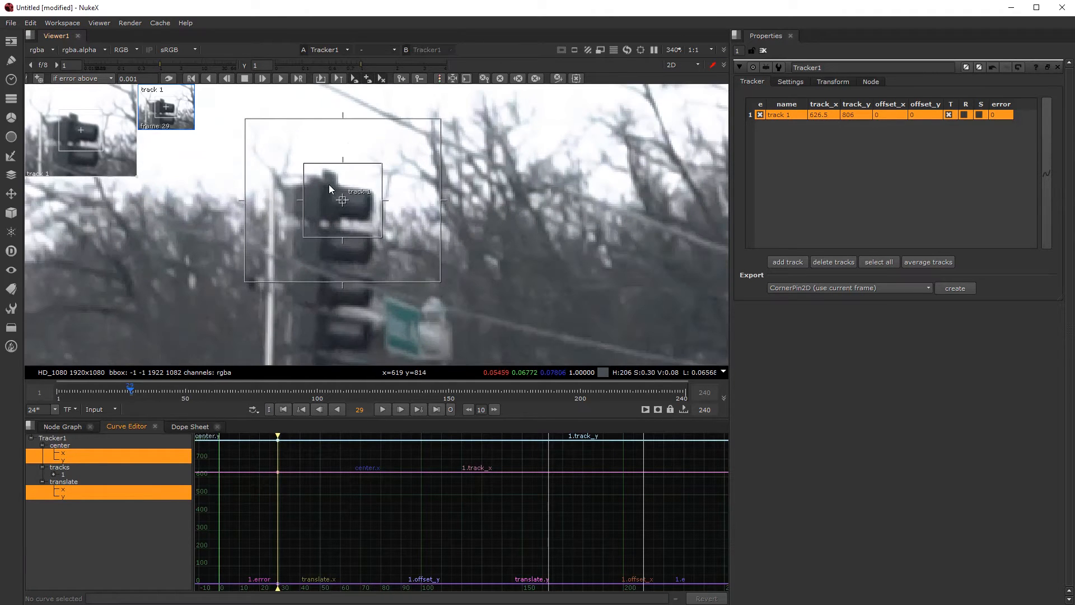
left_click(57, 427)
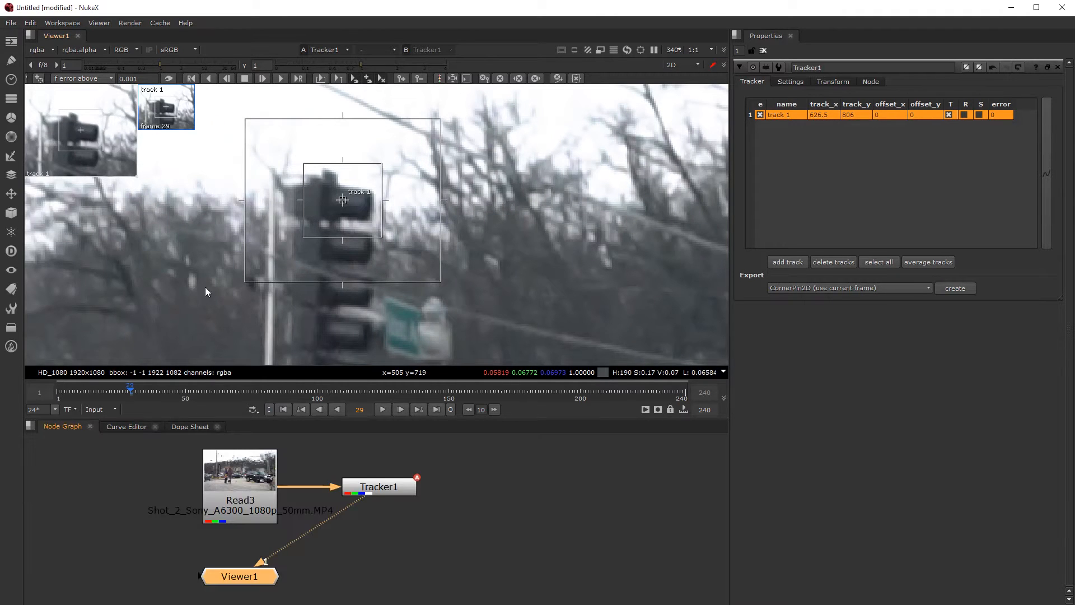
Track track 1 forward by a single frame to frame 30 and inspect its new position on the lamp closely
left_click(263, 79)
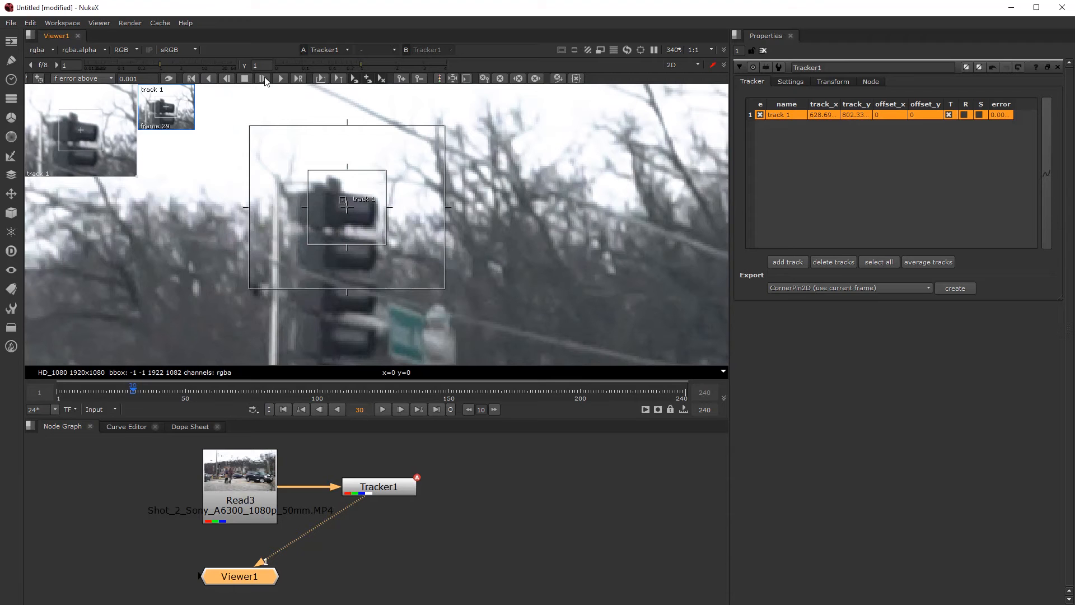
scroll(337, 214, "up", 8)
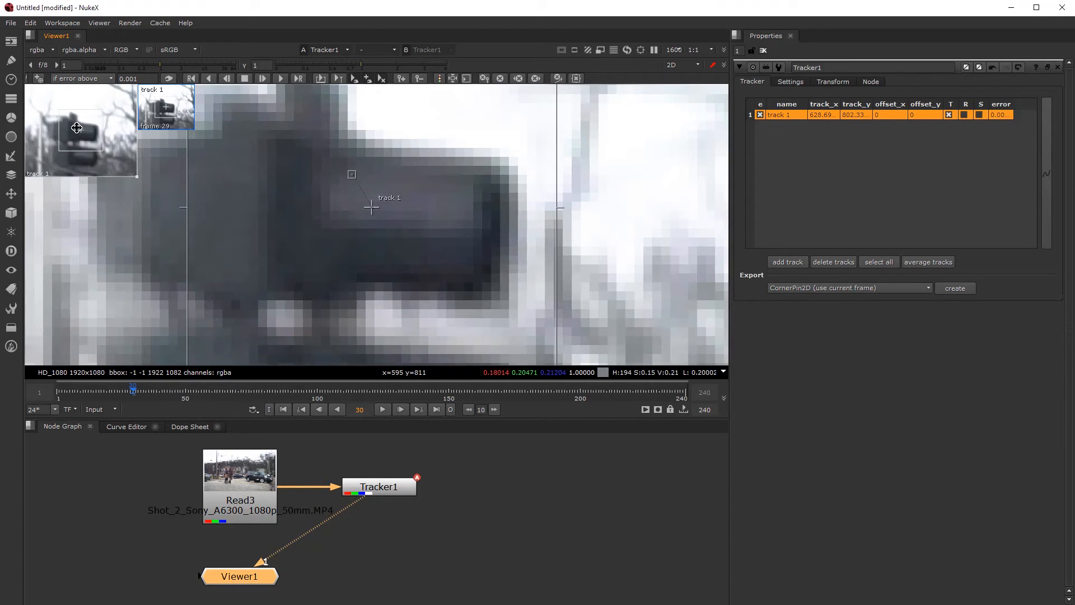
scroll(368, 219, "down", 8)
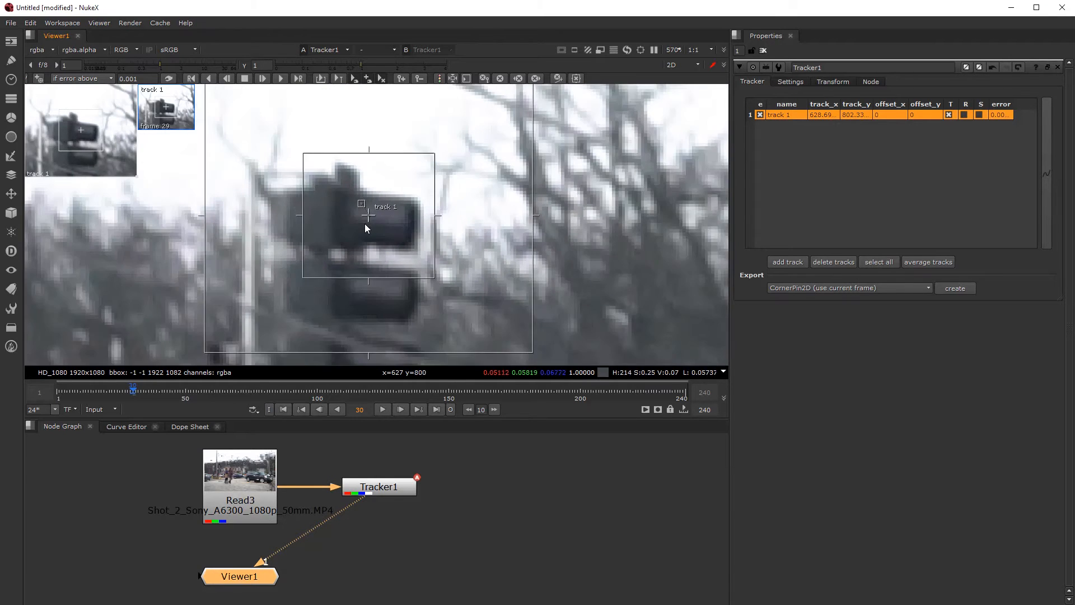
scroll(360, 230, "up", 1)
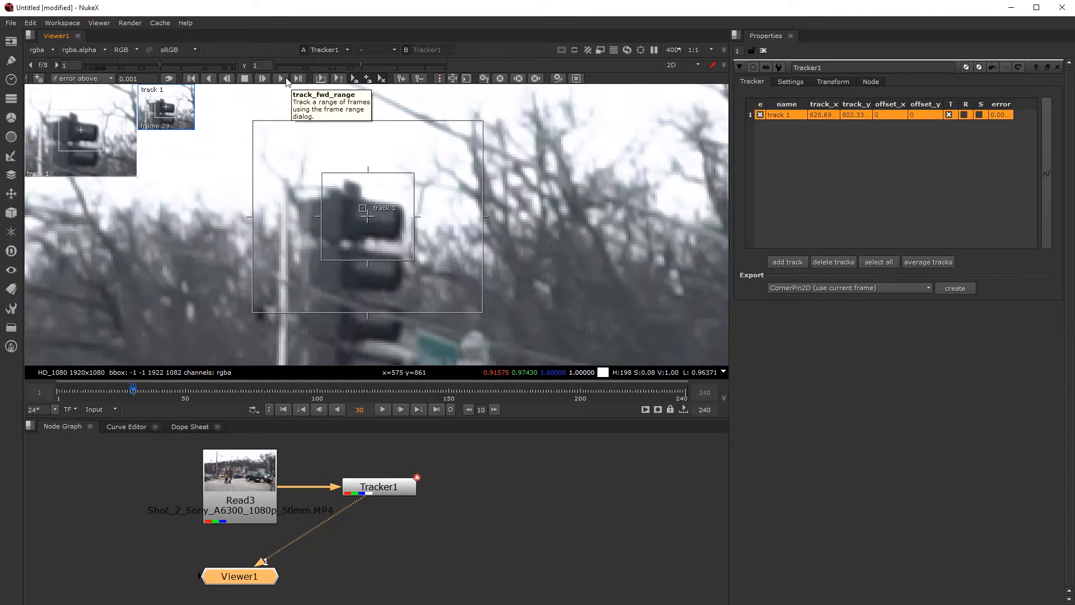
Track track 1 forward from frame 30, stop at frame 56, and check the generated keyframes in the Dope Sheet and Curve Editor
left_click(281, 82)
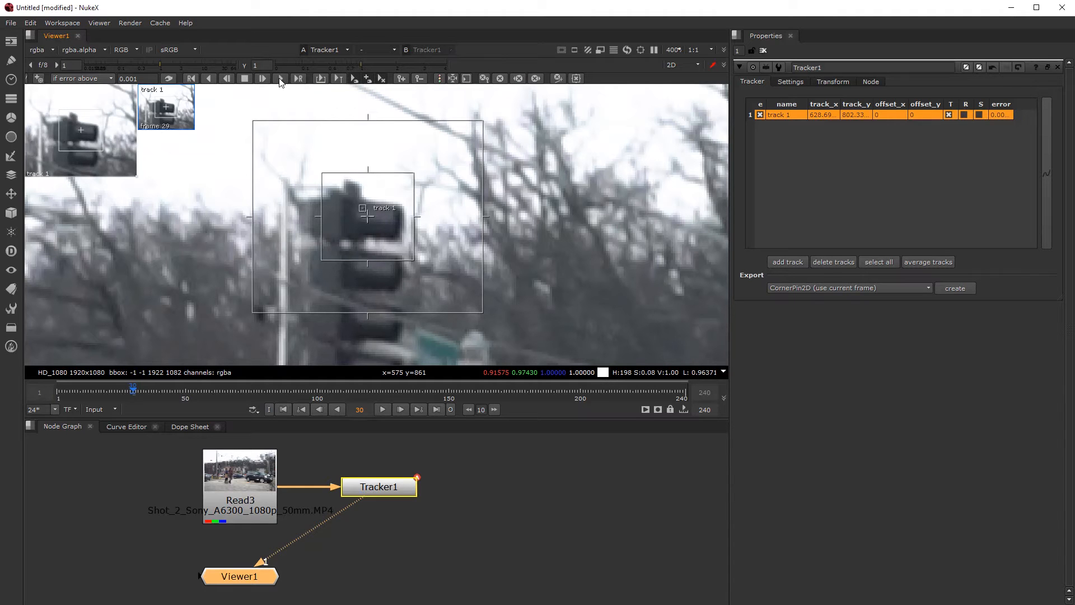
left_click(246, 79)
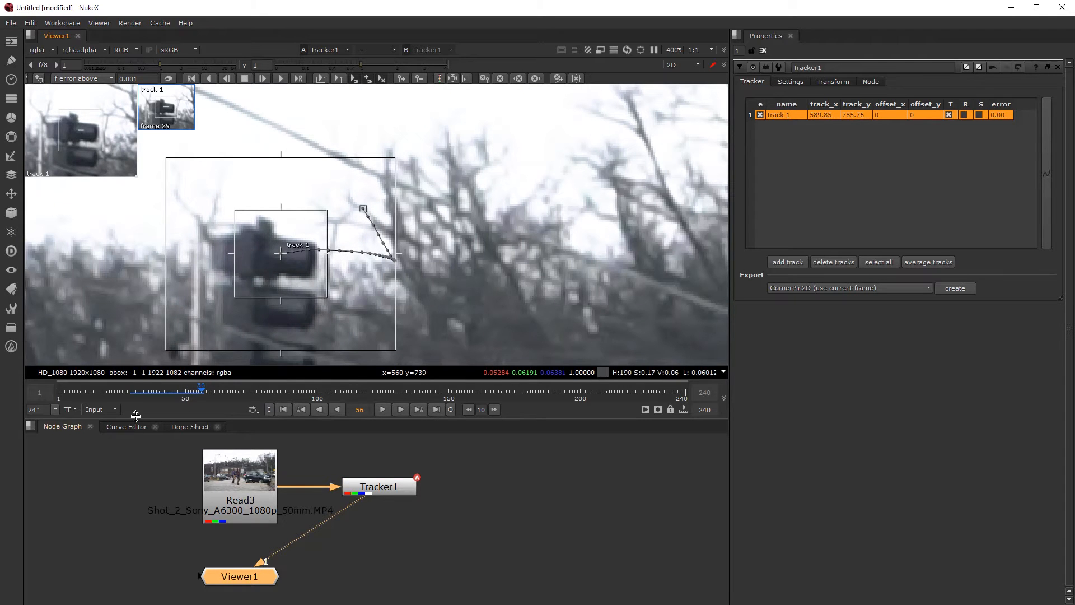
left_click(180, 426)
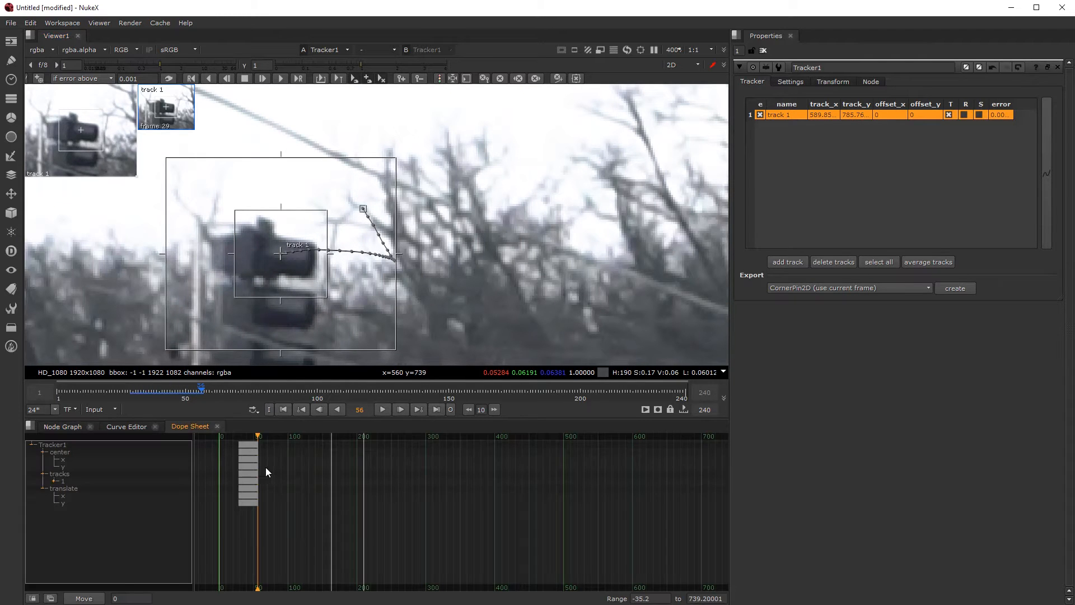
scroll(239, 464, "up", 5)
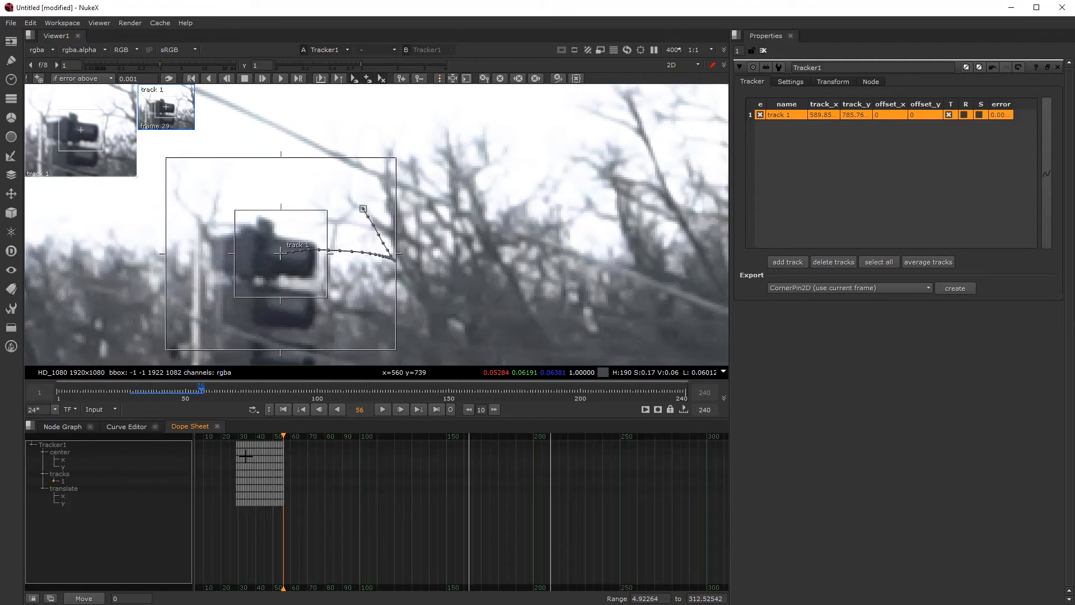
left_click(131, 427)
left_click(66, 426)
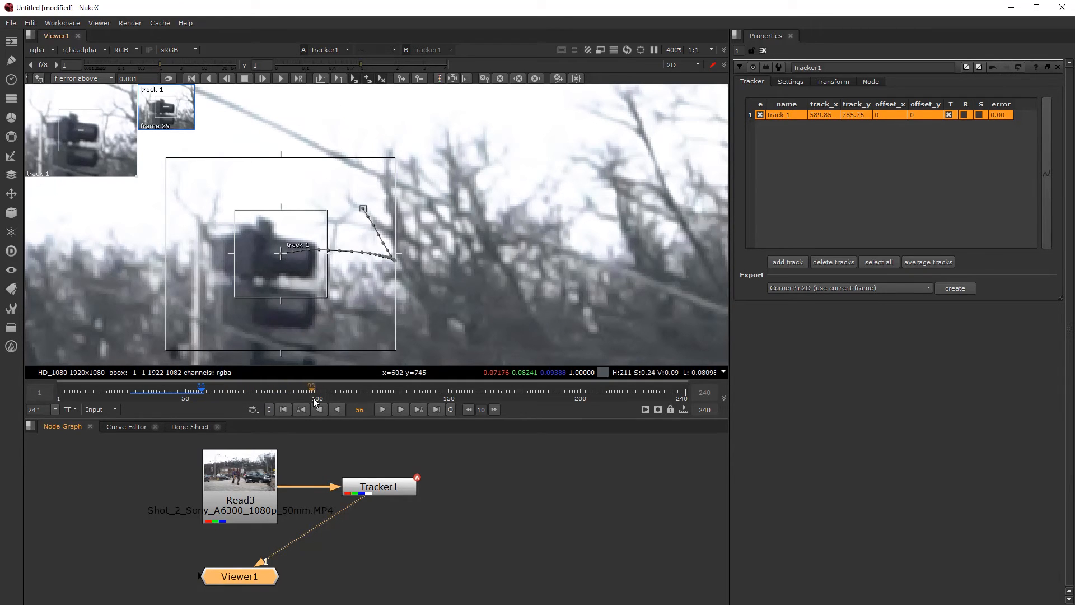
Track track 1 forward over the frame range 56 to 100 with a step of 1
left_click(298, 78)
left_click_drag(524, 269, 449, 209)
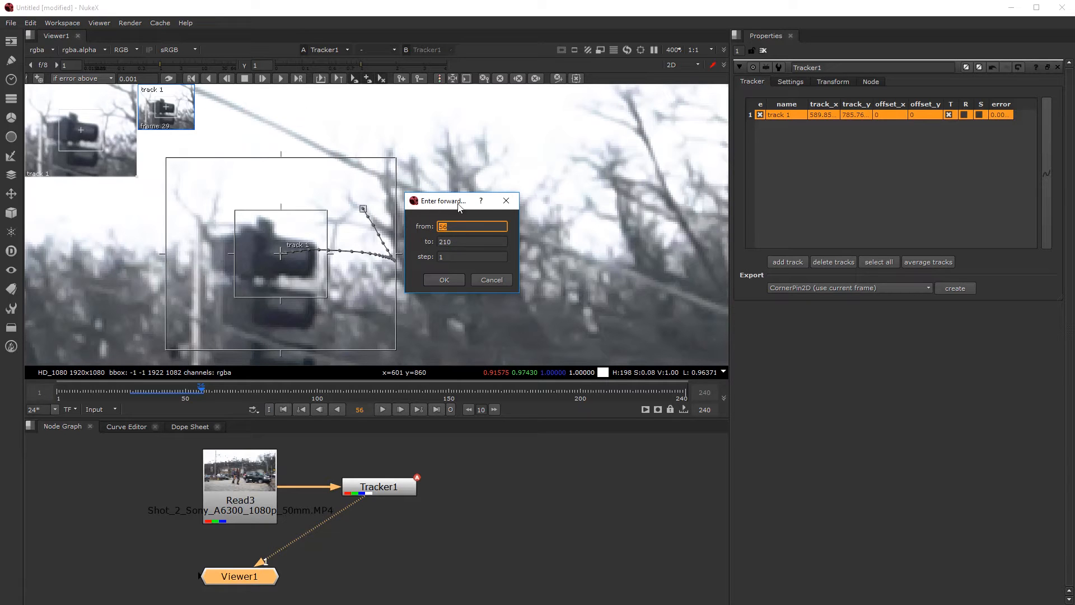
key("Tab")
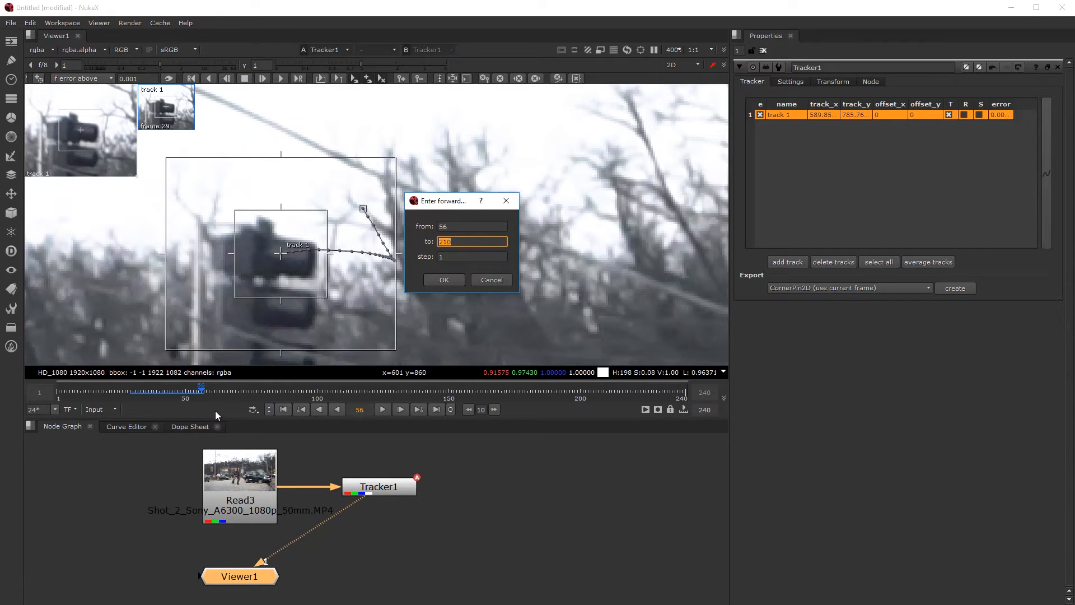
type("1")
left_click(452, 278)
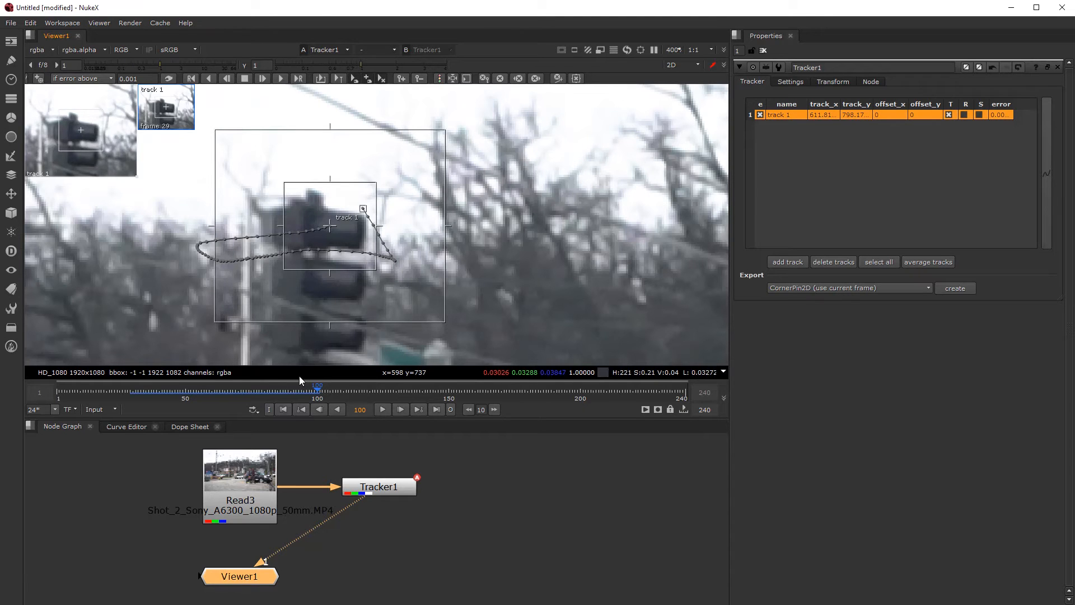
Display the tracking error colours on track 1's path and scrub back through the tracked frames to frame 51
left_click(440, 79)
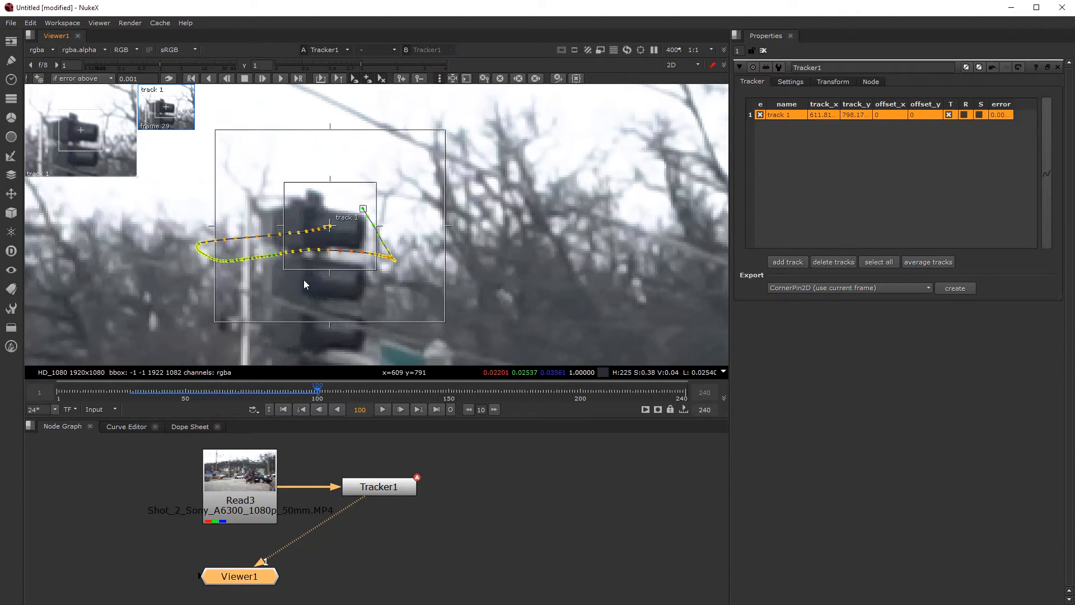
left_click(295, 392)
left_click_drag(256, 398, 235, 389)
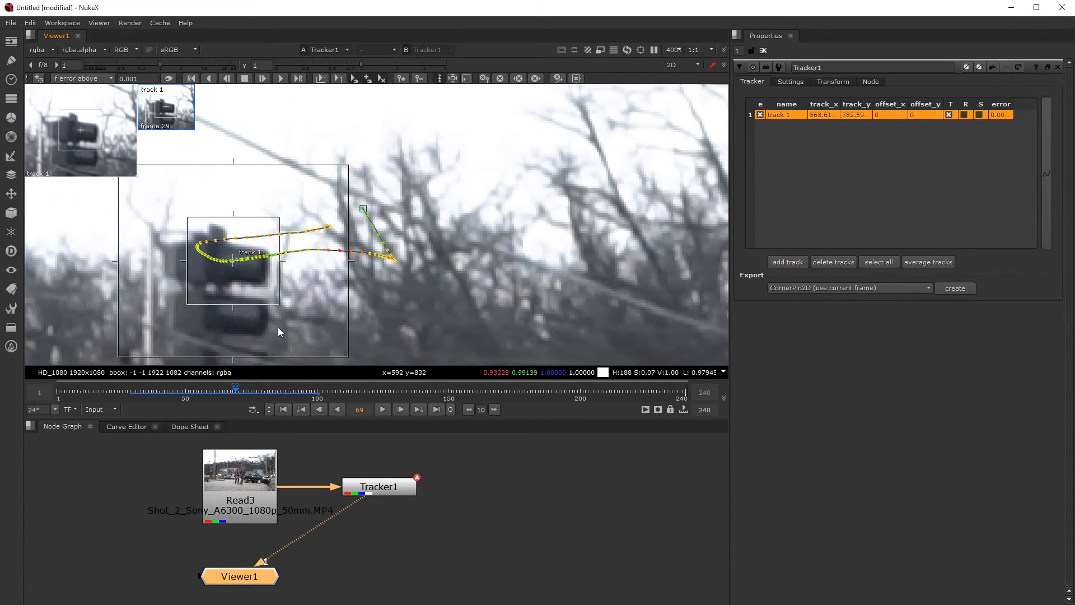
left_click_drag(235, 388, 188, 387)
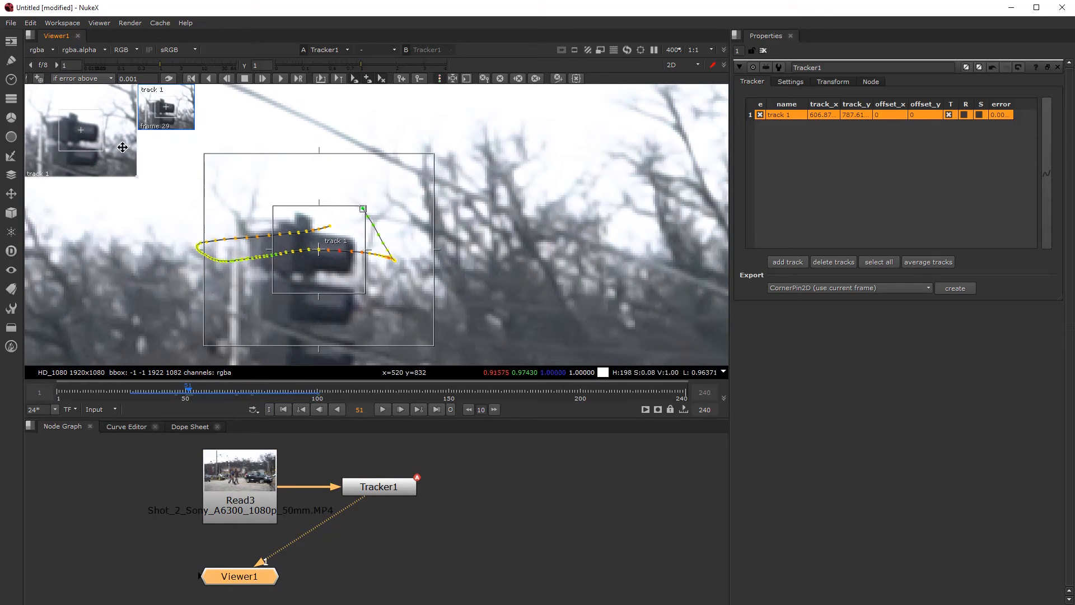
Enlarge track 1's zoom window and step frame by frame around frames 48 to 51 to check the high-error section
left_click_drag(140, 181, 168, 203)
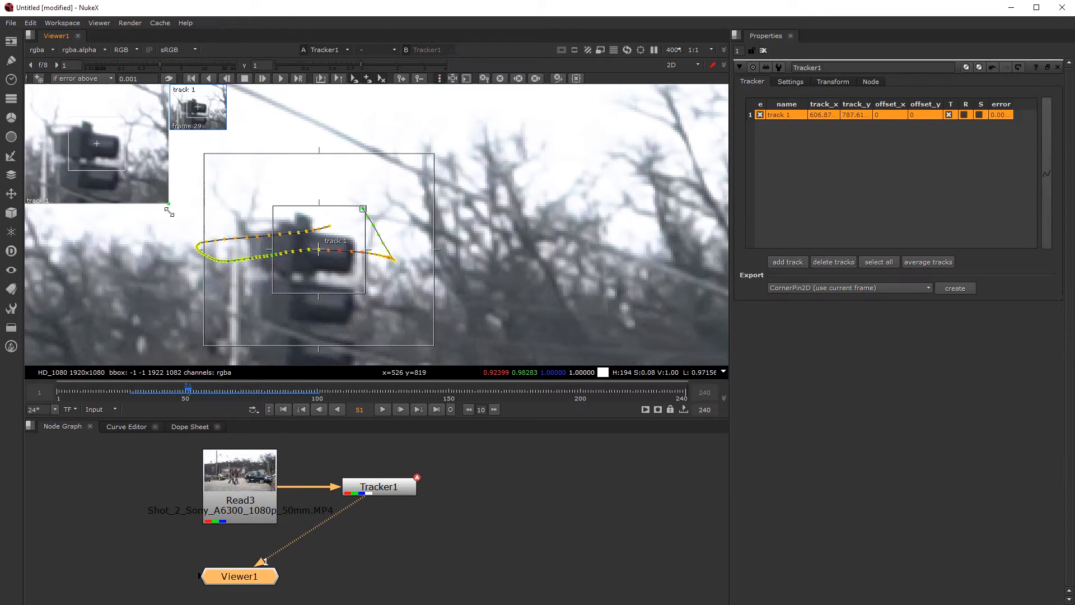
key("Left")
key("Right")
key("Right")
key("Left")
key("Left")
key("Left")
key("Right")
left_click_drag(317, 252, 341, 251)
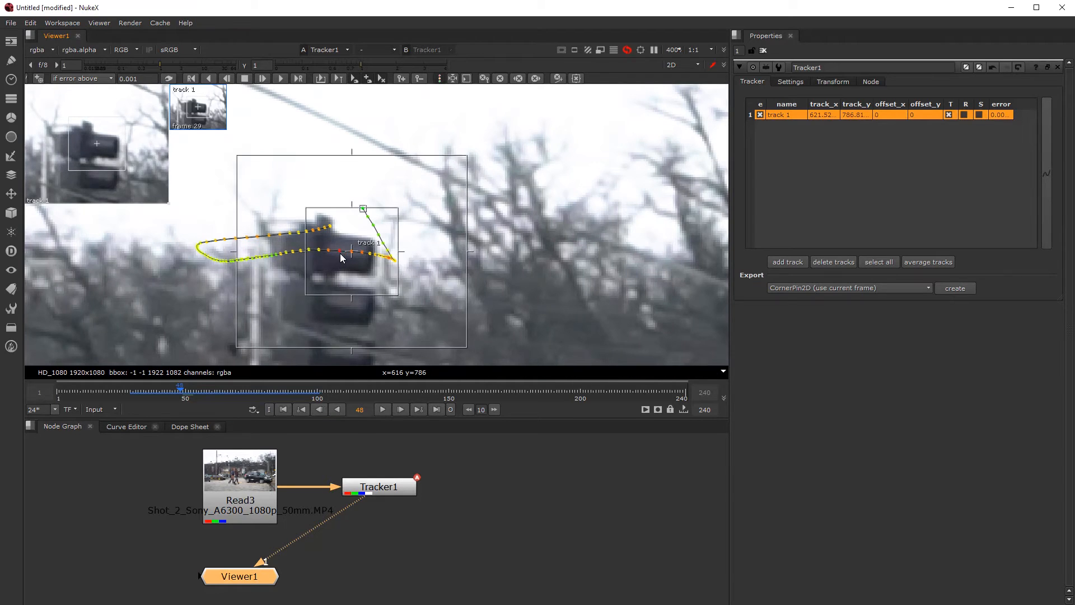
Re-track track 1 forward from frame 57 and stop at frame 70
left_click(170, 391)
left_click_drag(170, 391, 205, 390)
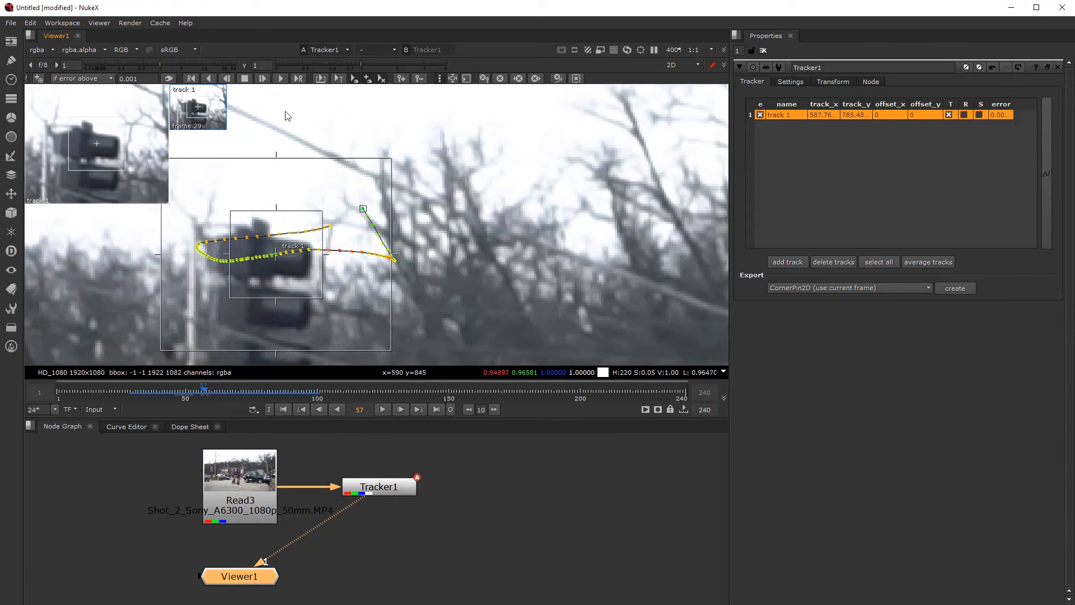
left_click(280, 79)
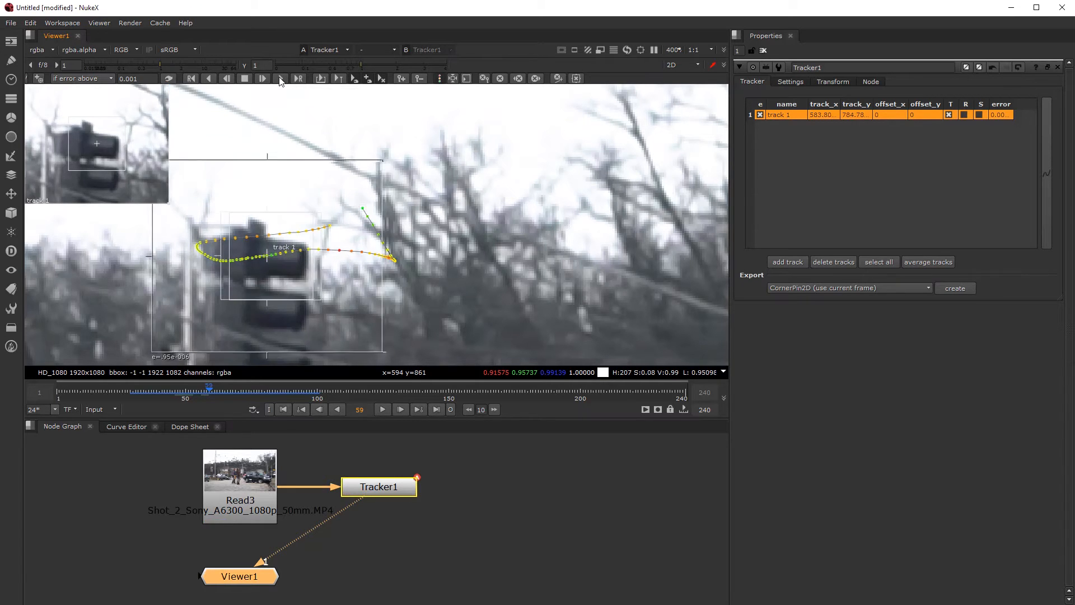
left_click(245, 79)
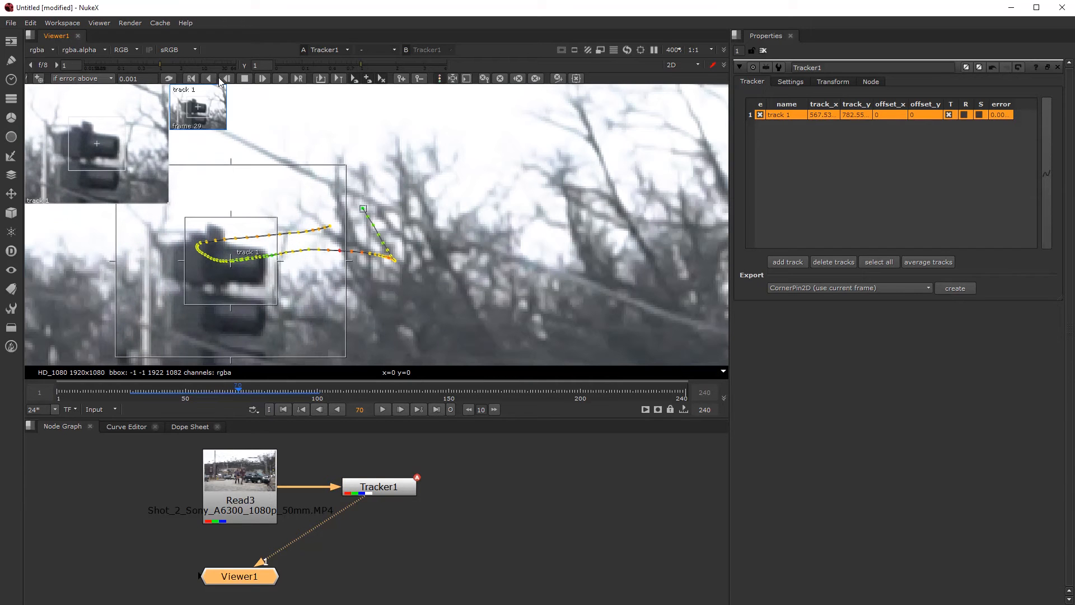
Track track 1 backward from frame 70 to the start of the shot and check the path at frame 25
left_click(209, 79)
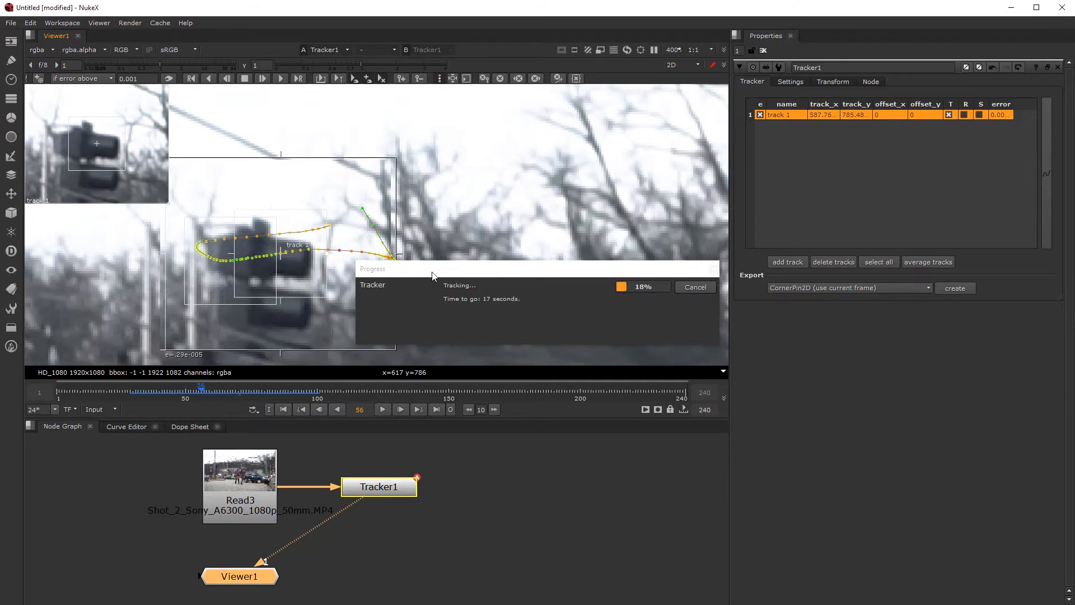
left_click_drag(422, 271, 506, 333)
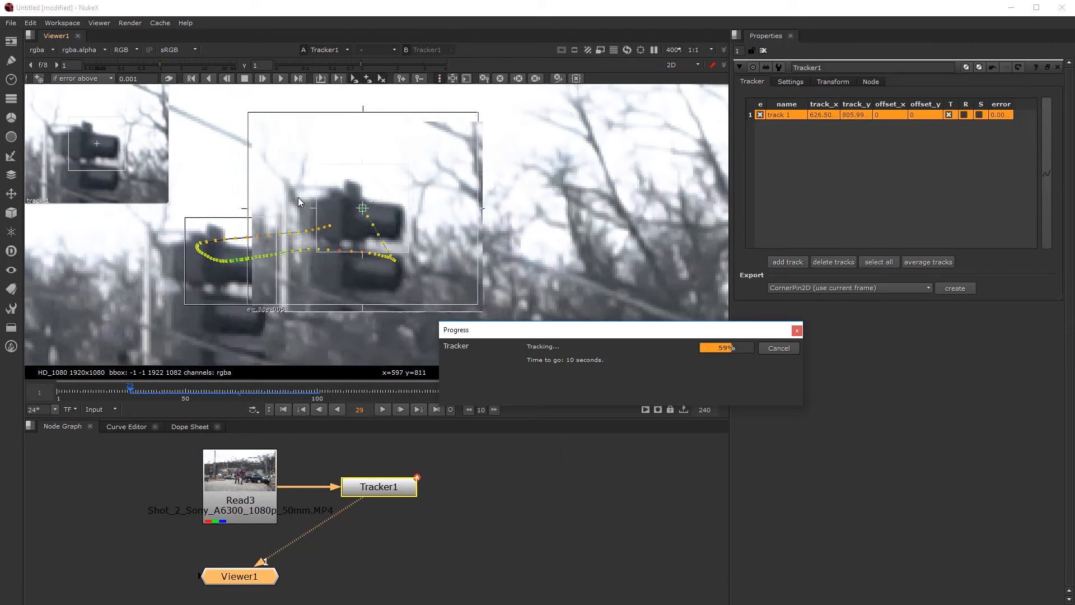
scroll(301, 193, "down", 2)
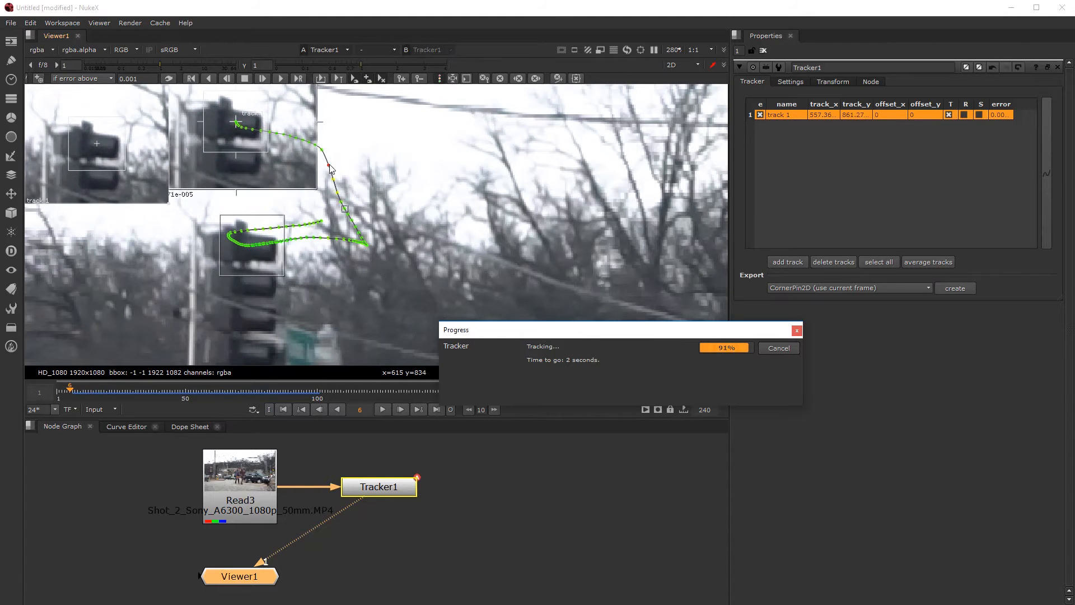
mouse_move(137, 389)
left_mouse_down()
mouse_move(104, 388)
mouse_move(120, 387)
left_mouse_up()
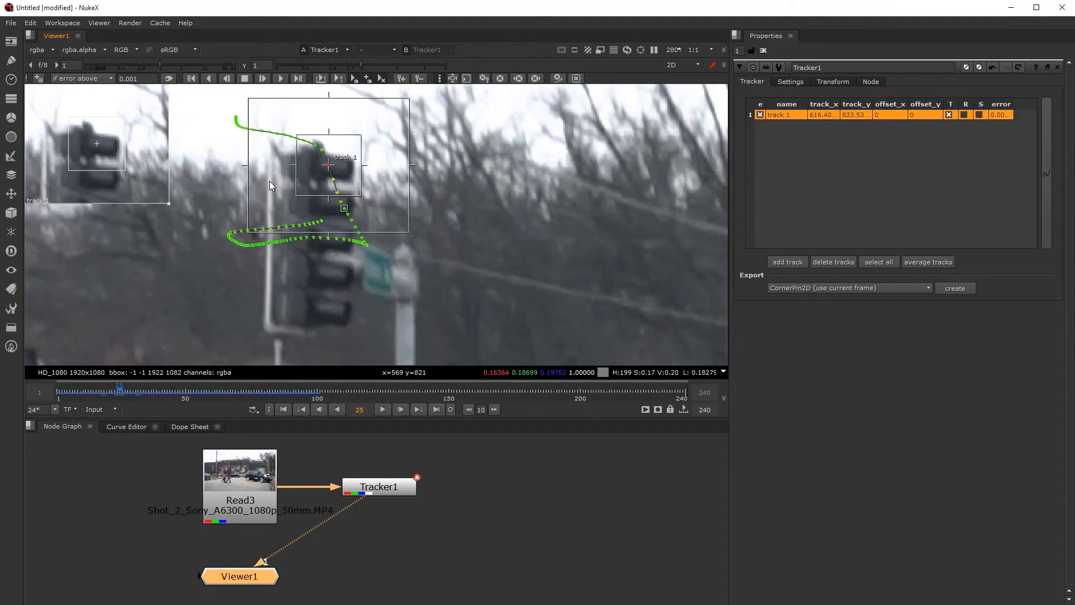
Enlarge track 1's zoom window and nudge the track point slightly at frame 25 after comparing it with frame 24
scroll(307, 168, "up", 5)
key("f")
scroll(305, 163, "up", 9)
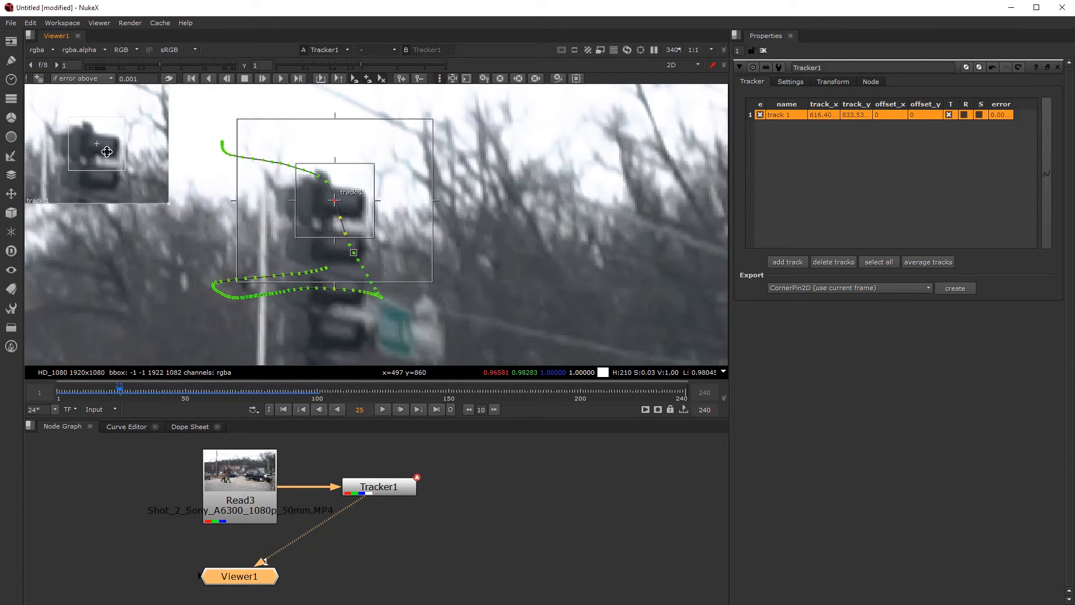
scroll(107, 150, "up", 3)
scroll(108, 159, "down", 2)
left_click_drag(206, 241, 221, 246)
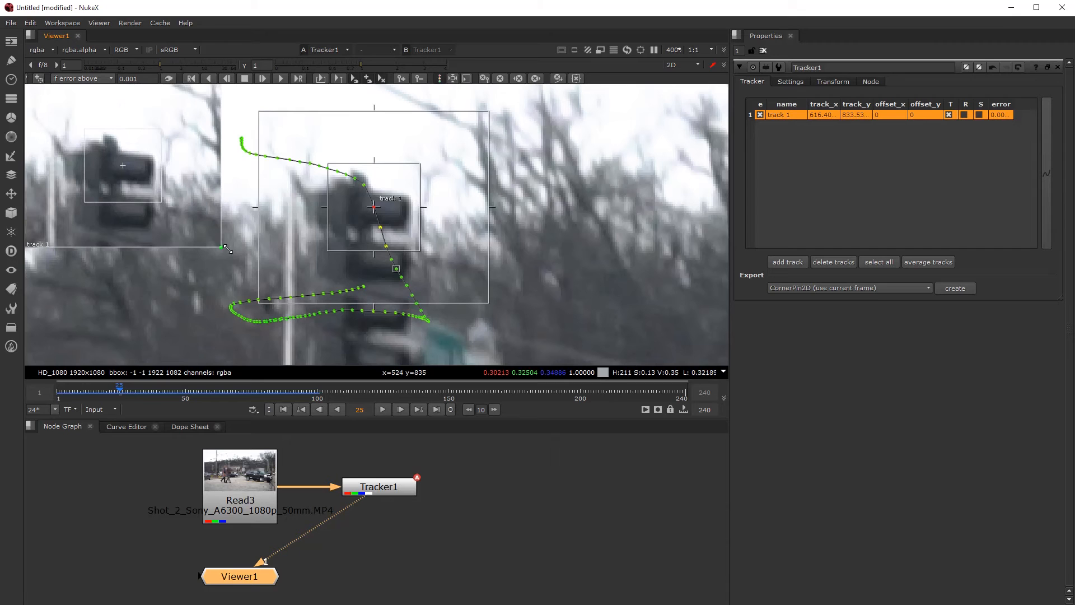
key("Left")
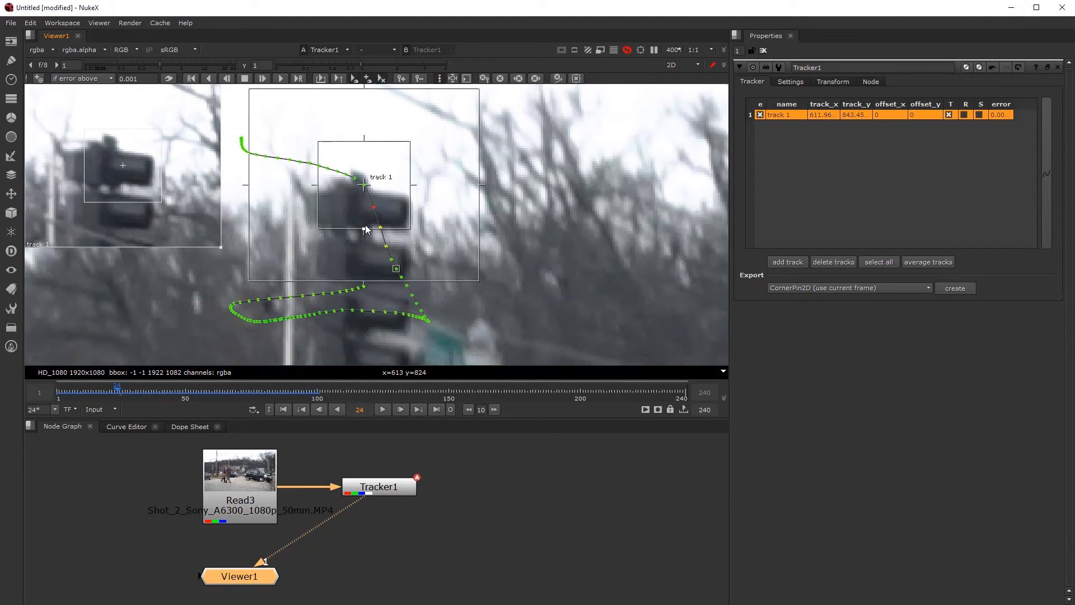
key("Right")
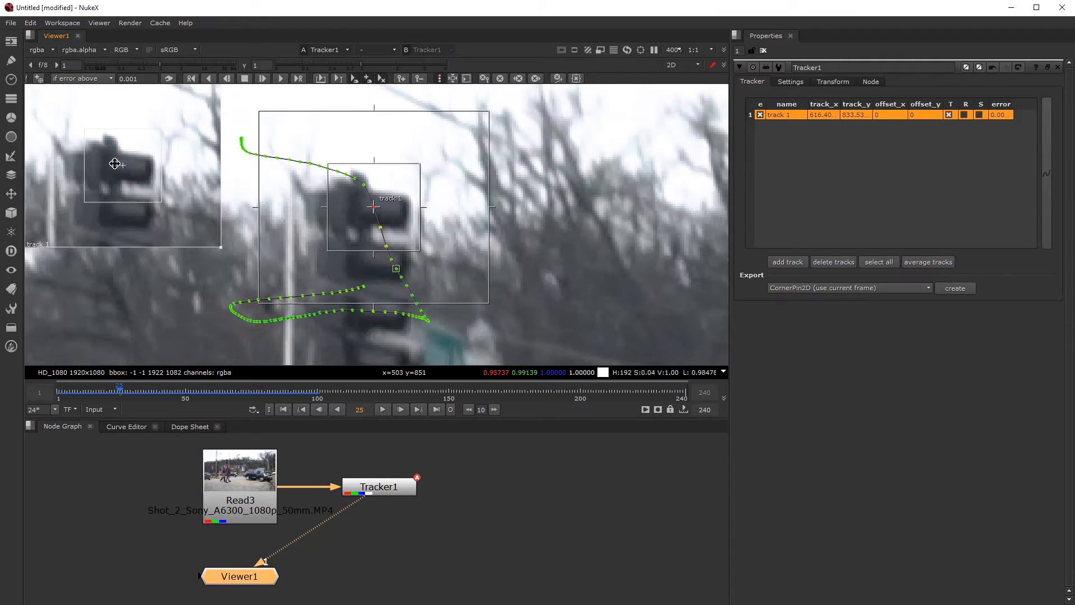
left_click_drag(122, 167, 122, 166)
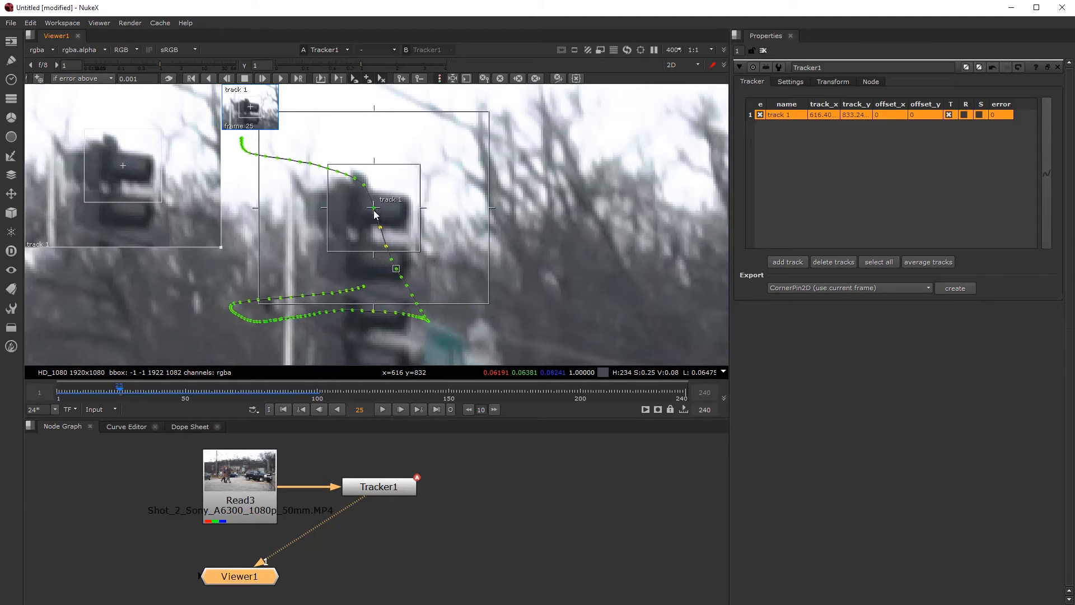
Check the corrected path around frame 25 and review the tracked range back to frame 1
key("Left")
key("Right")
key("Right")
key("Right")
key("Right")
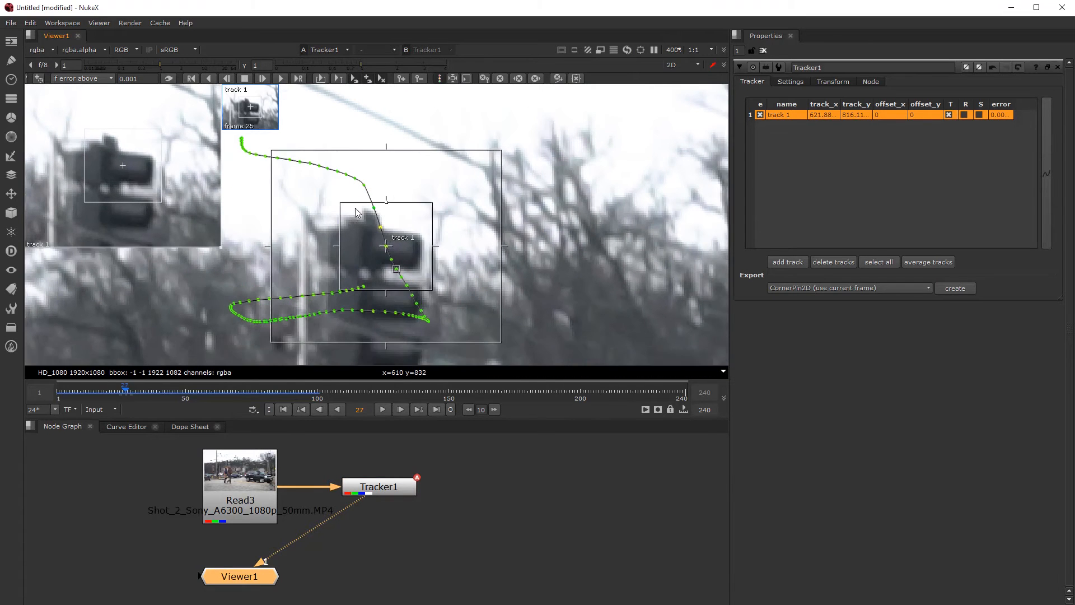
left_click_drag(155, 391, 299, 384)
left_click_drag(77, 396, 65, 393)
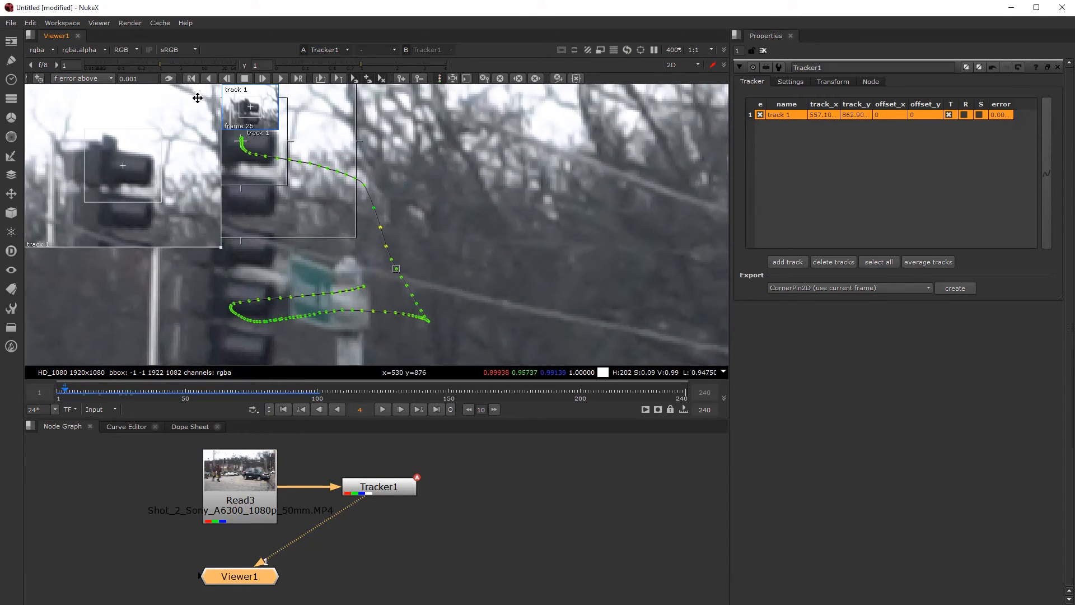
key("Left")
key("Left")
key("Left")
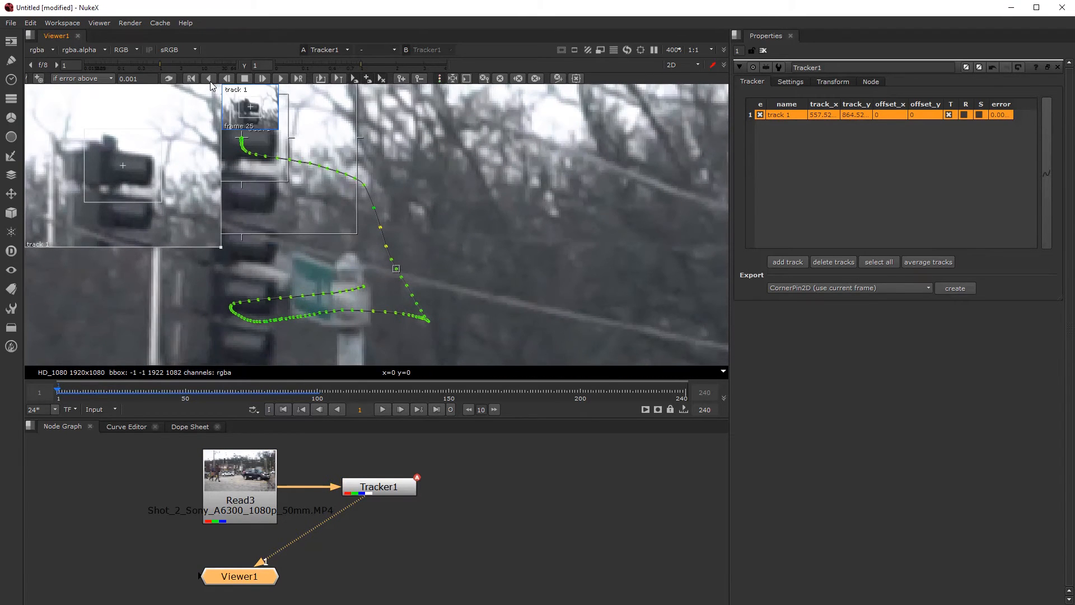
Track track 1 forward from frame 100 to the end of the shot and check the path at frame 218
left_click_drag(147, 391, 316, 393)
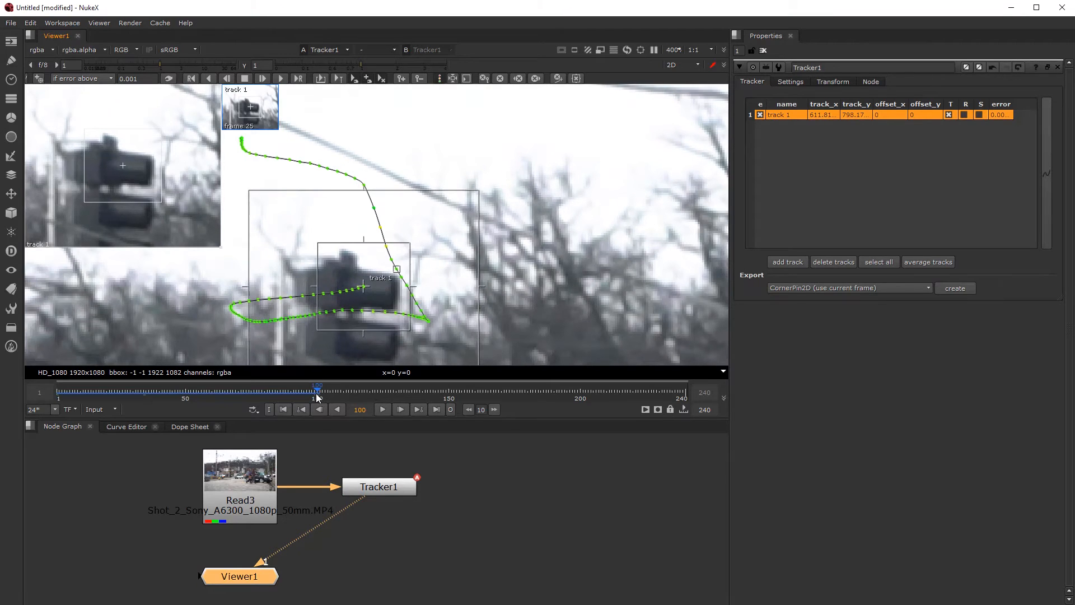
left_click(283, 80)
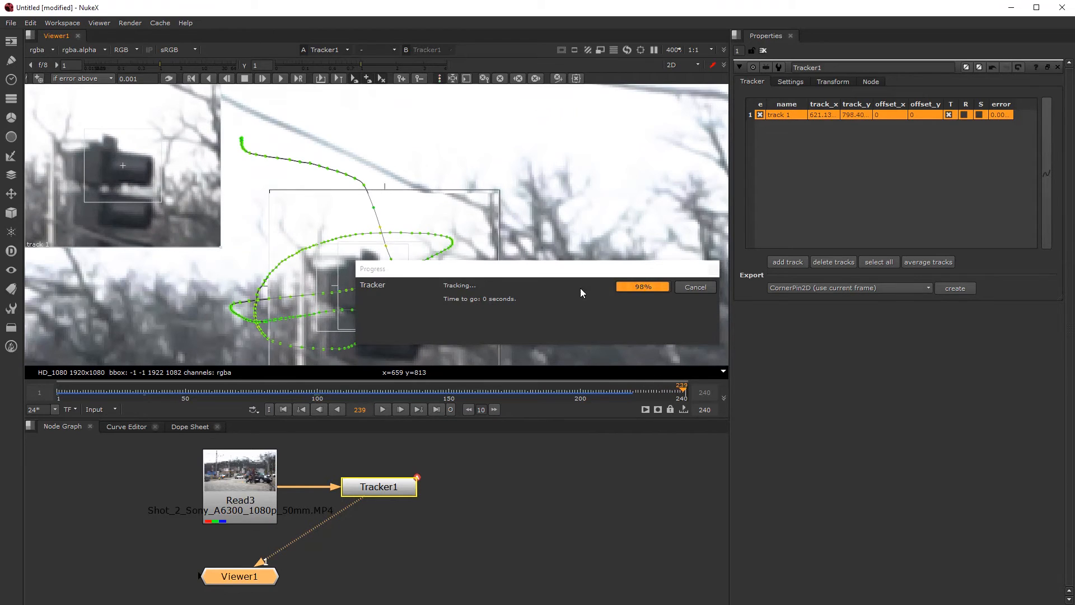
mouse_move(635, 390)
left_mouse_down()
mouse_move(532, 392)
mouse_move(667, 397)
mouse_move(629, 397)
left_mouse_up()
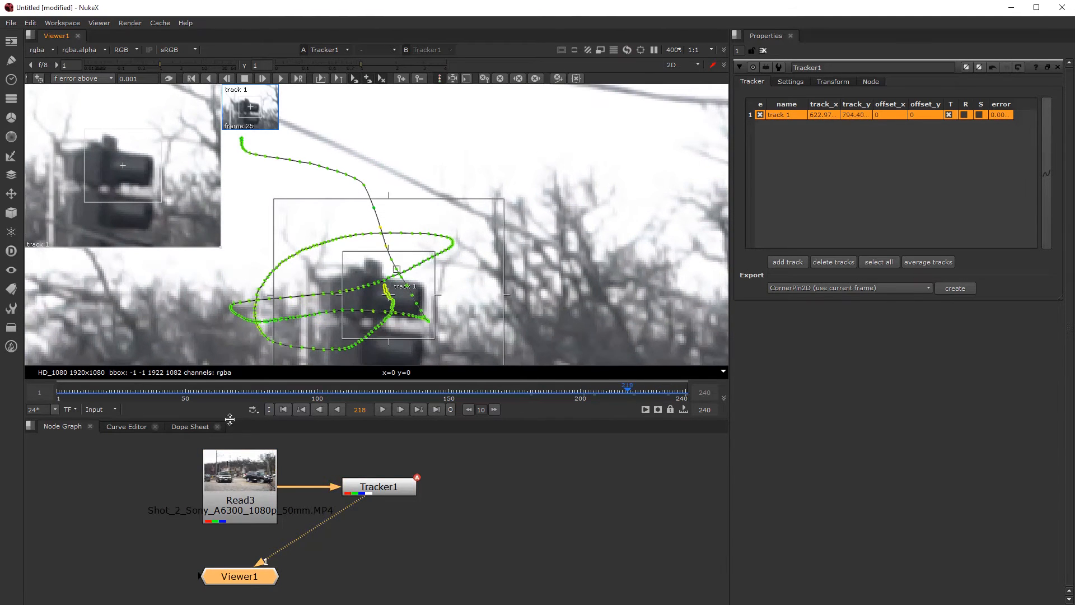
Examine the Tracker1 keyframes in the Dope Sheet, and return to the Node Graph with the playhead at frame 218
left_click(191, 427)
left_click_drag(500, 516, 569, 453)
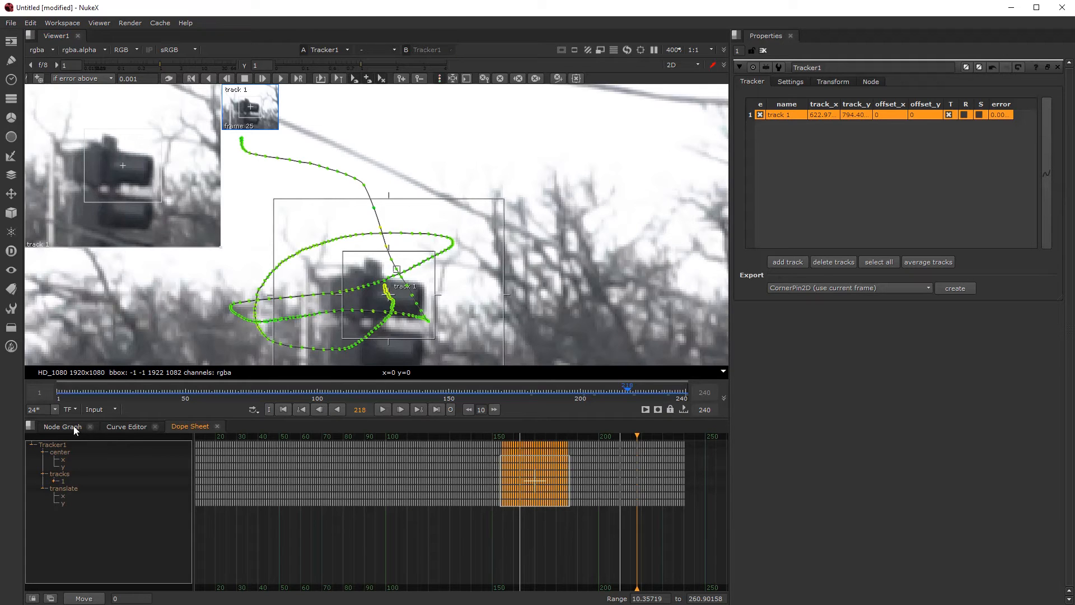
left_click(307, 533)
left_click(62, 427)
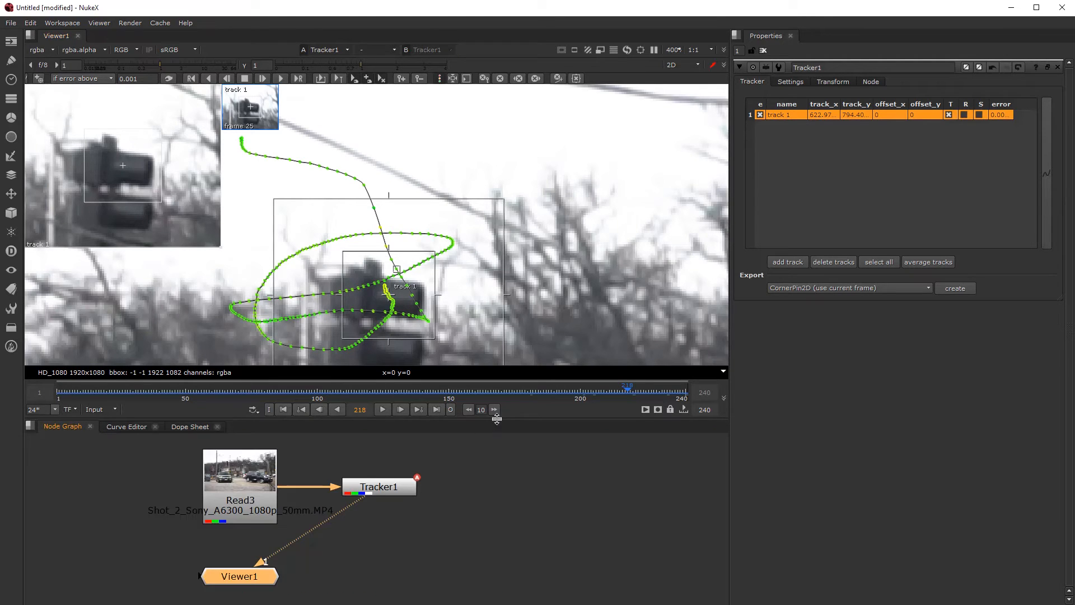
left_click_drag(613, 393, 629, 391)
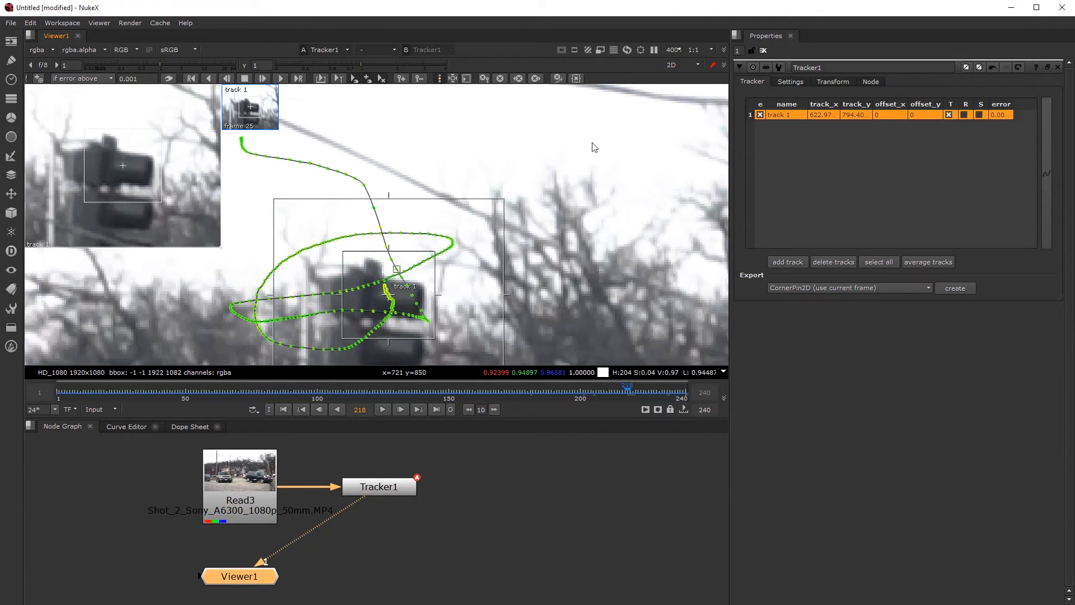
Try clearing track 1's keyframes forward and backward from frame 218, undoing each clear
left_click(537, 79)
left_click(30, 24)
left_click(37, 36)
left_click(519, 79)
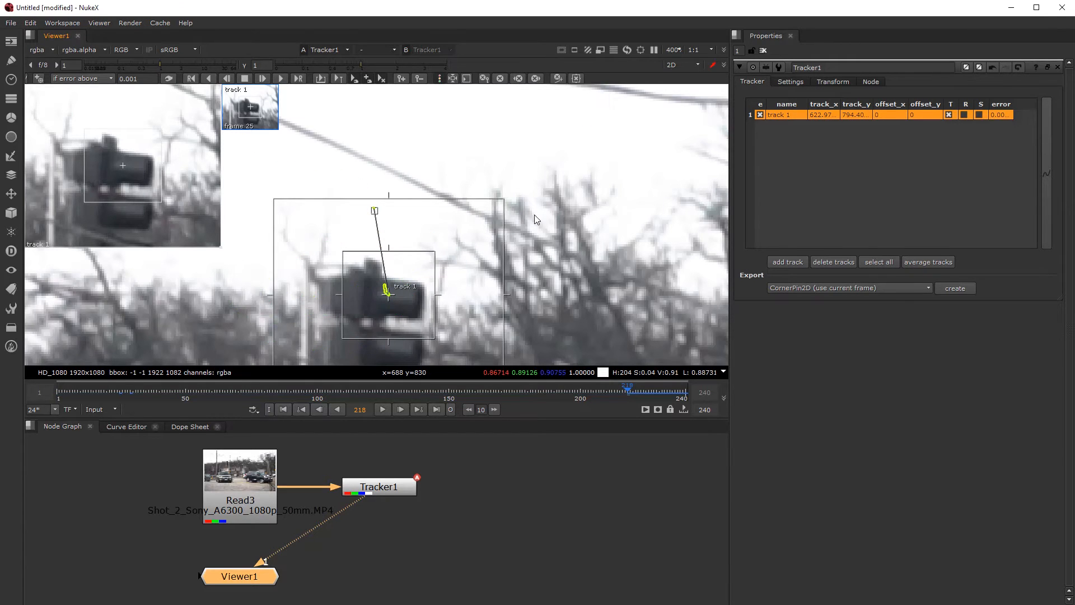
left_click(31, 24)
left_click(38, 36)
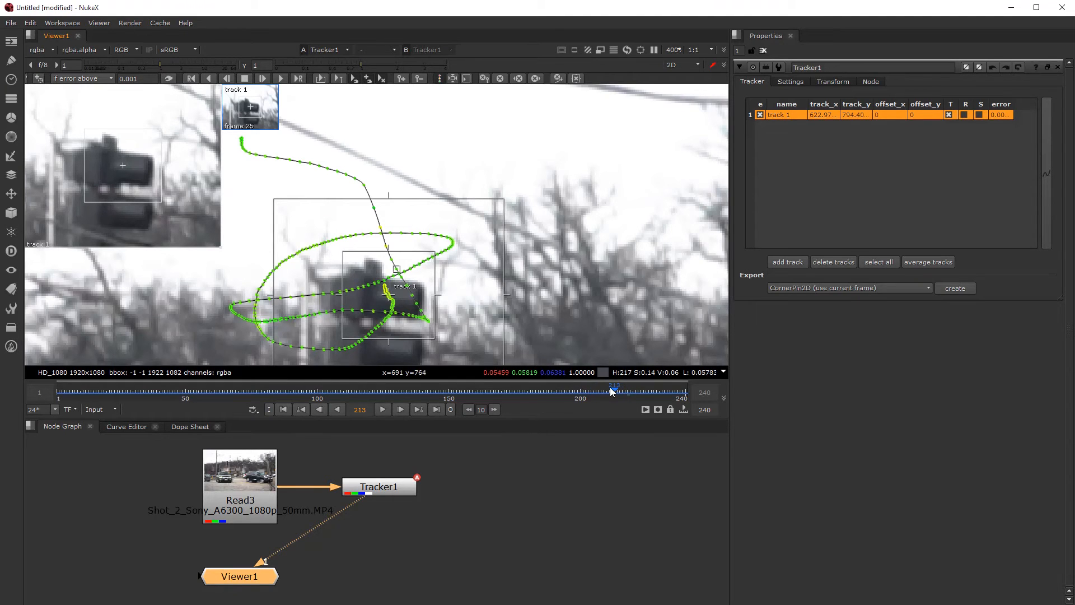
Enlarge track 1's pattern box at frame 211 and re-track forward to frame 240
left_click(610, 389)
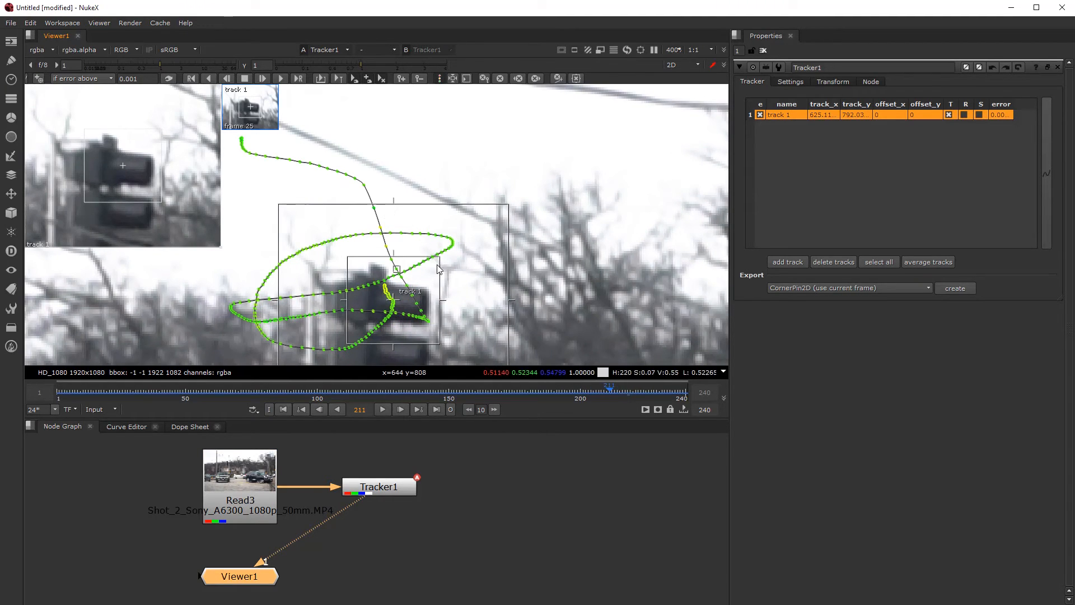
left_click_drag(439, 257, 458, 244)
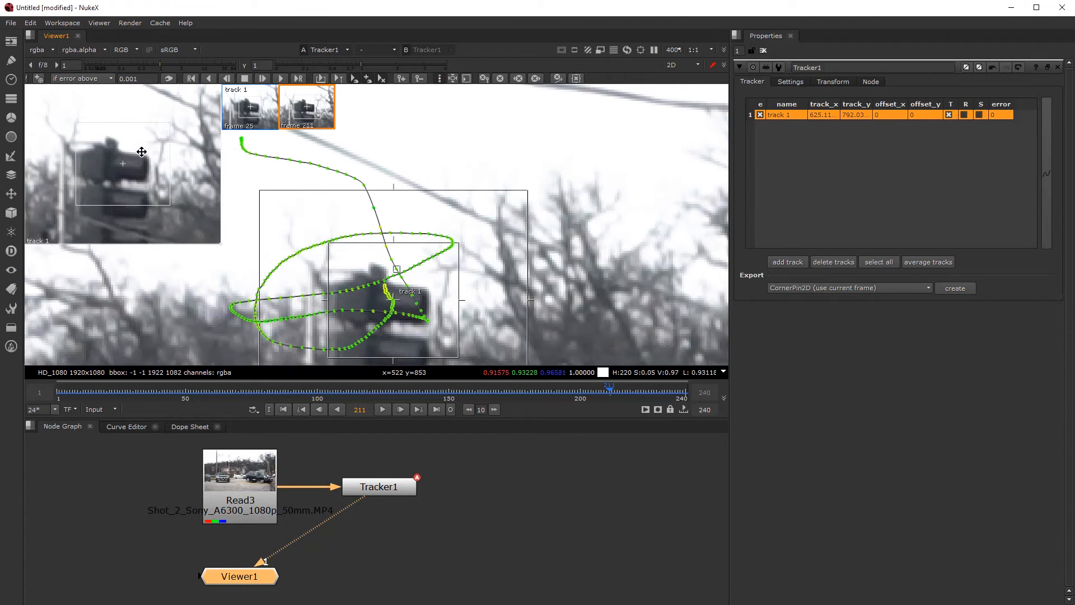
left_click(282, 79)
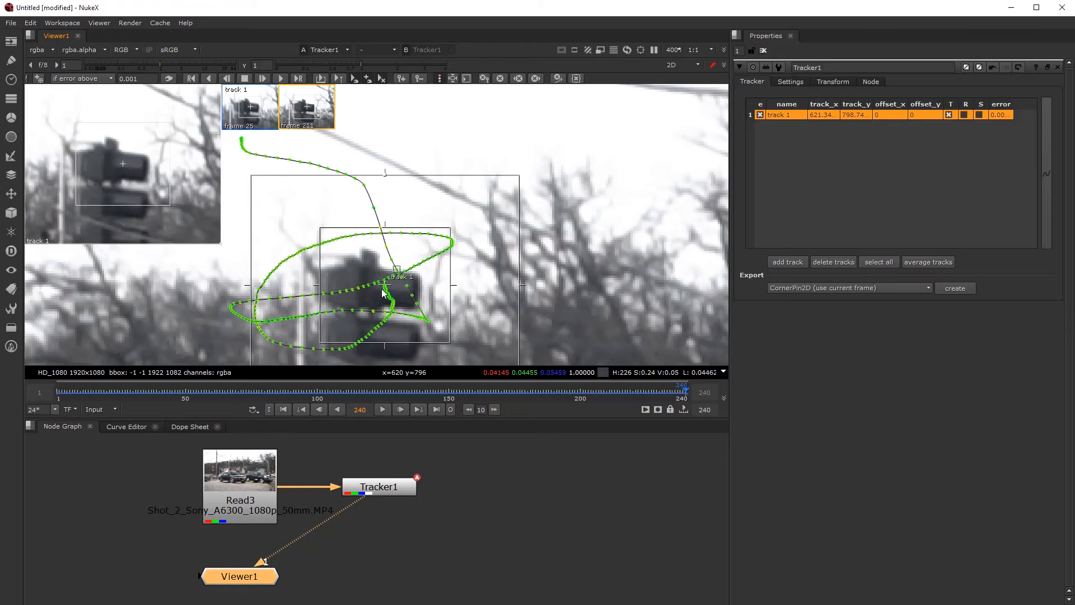
Check the traffic light track at frames 129 and 86
left_click(394, 394)
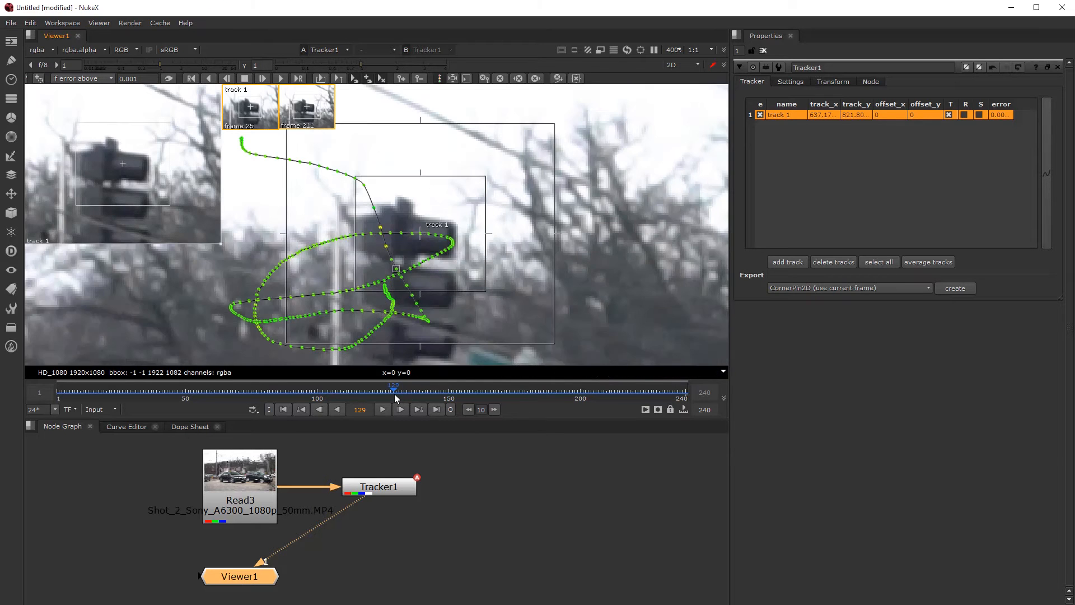
left_click(281, 389)
scroll(292, 282, "down", 2)
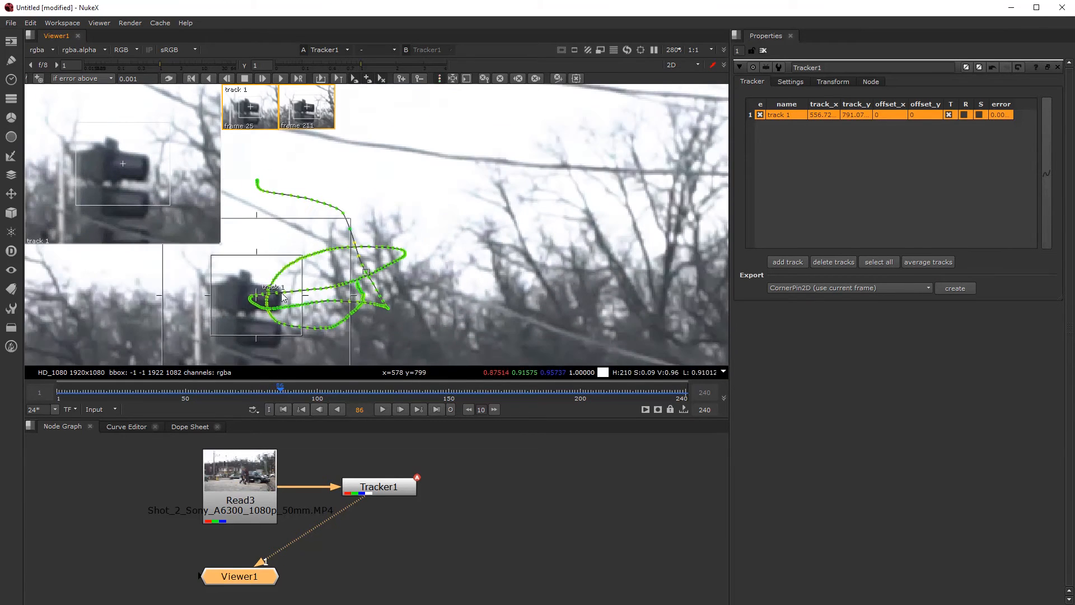
Try tracking backward from frame 30 with a pattern box shrunk to the lamp housing, stop the track and undo it
left_click(134, 389)
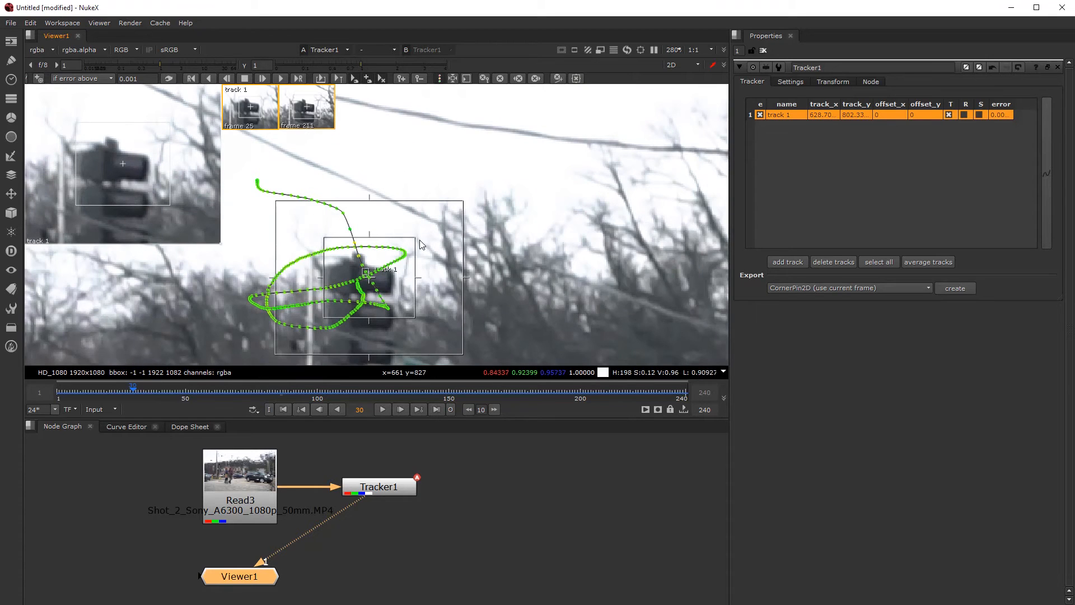
scroll(421, 242, "up", 2)
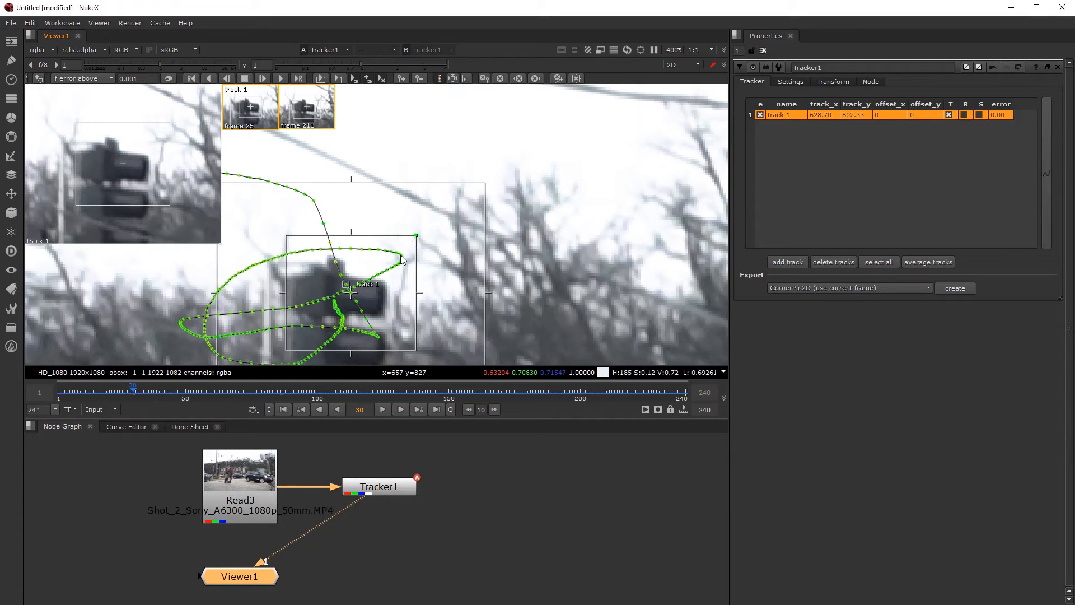
left_click_drag(394, 263, 376, 280)
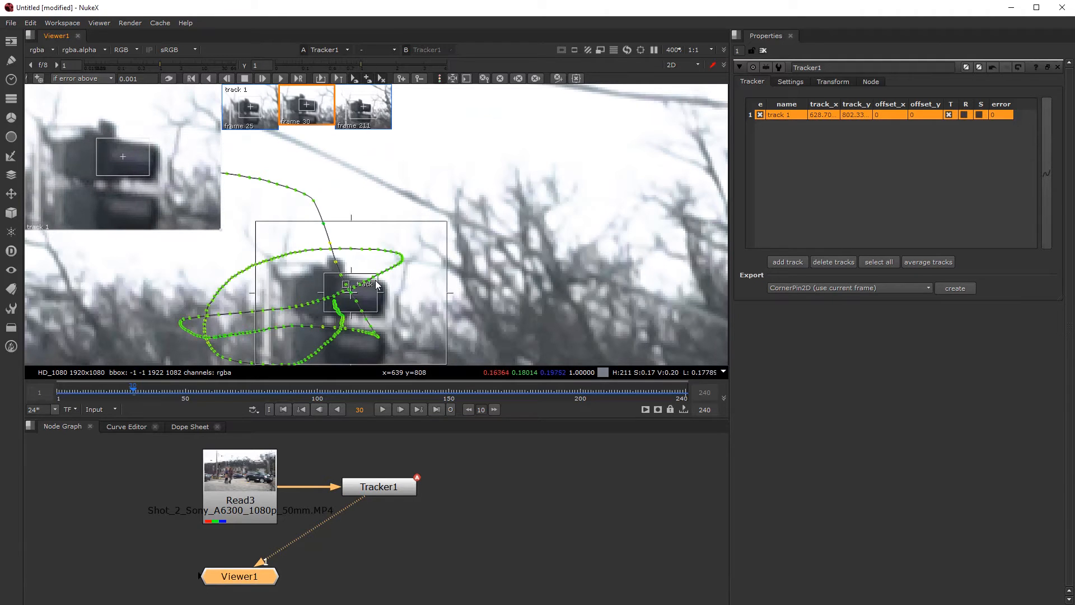
left_click(209, 80)
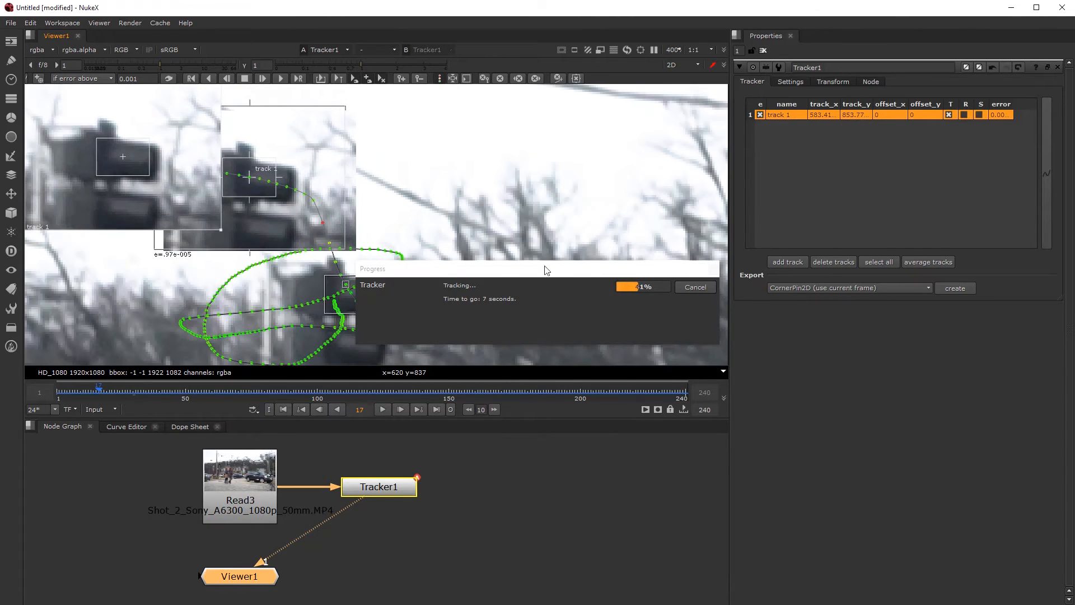
left_click(701, 286)
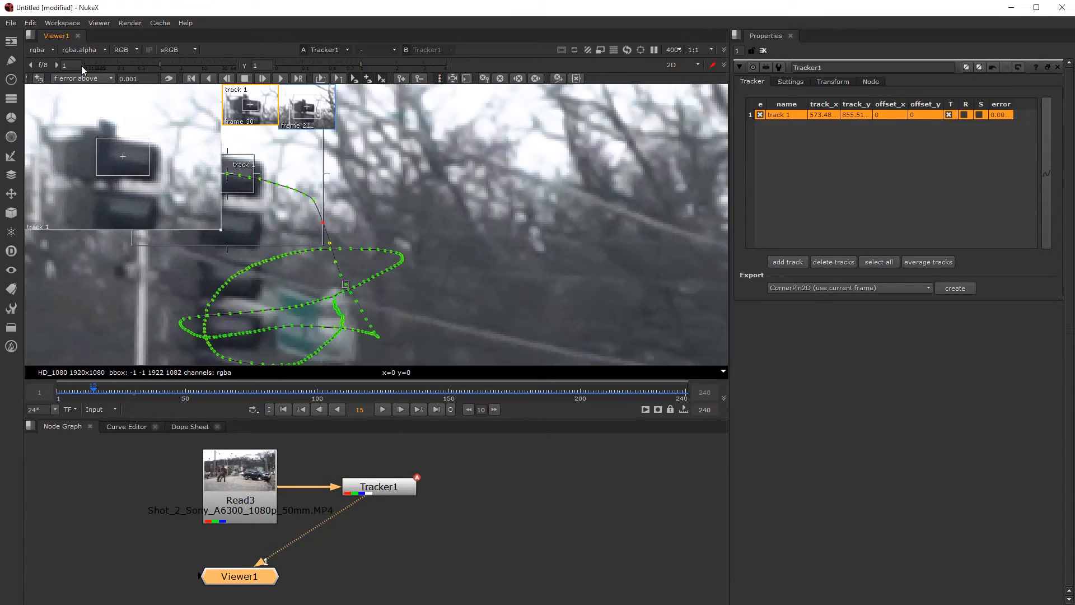
left_click(29, 22)
left_click(42, 36)
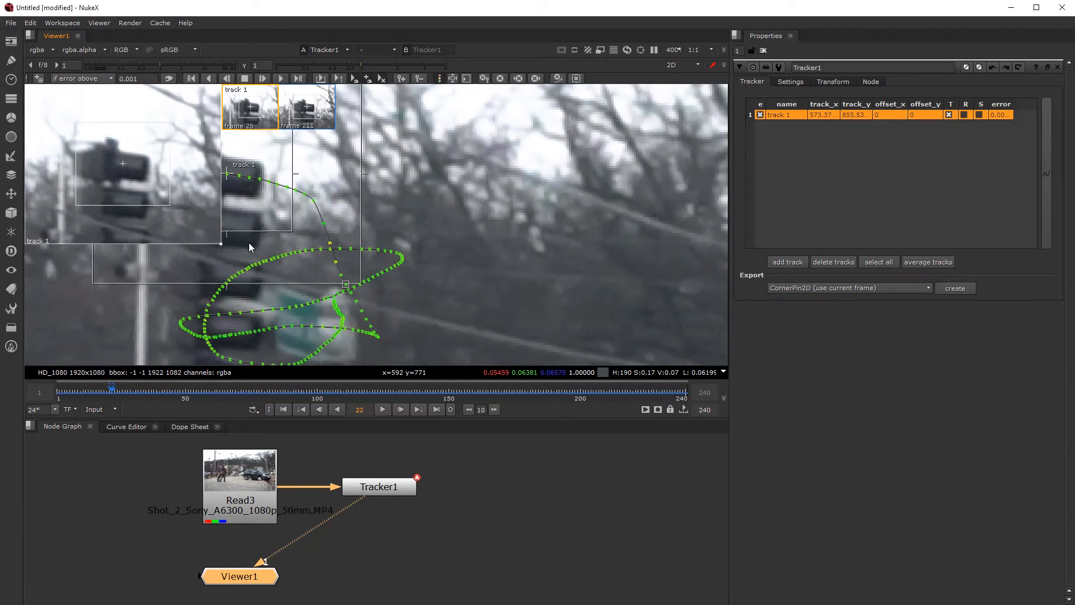
Try tracking forward from frame 22 with a much smaller pattern box, stop at frame 60 and undo it
left_click_drag(249, 246, 318, 262)
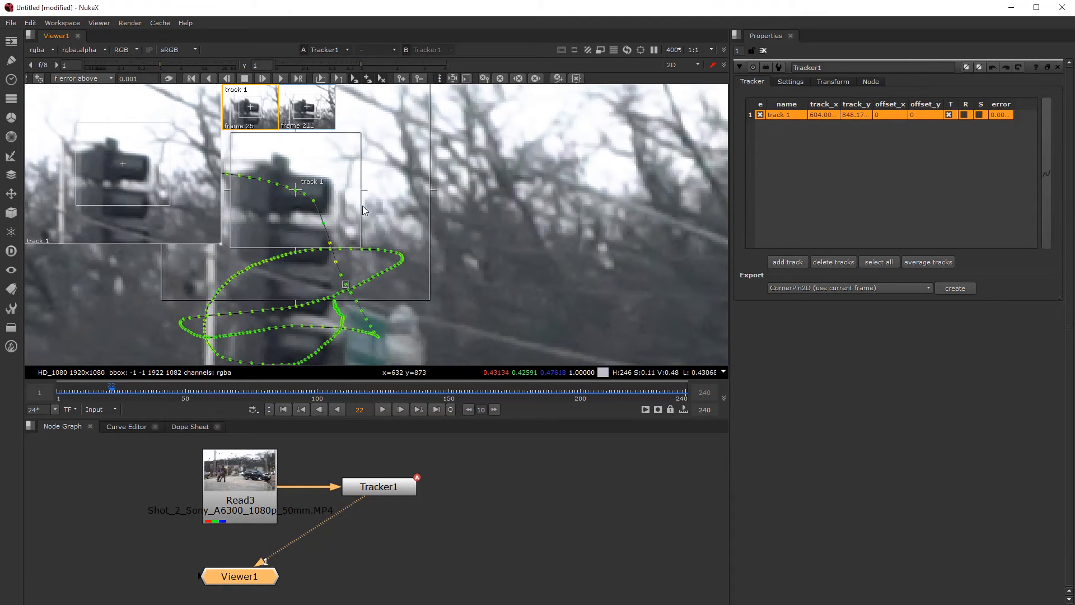
middle_click_drag(282, 264, 438, 321)
scroll(511, 205, "up", 2)
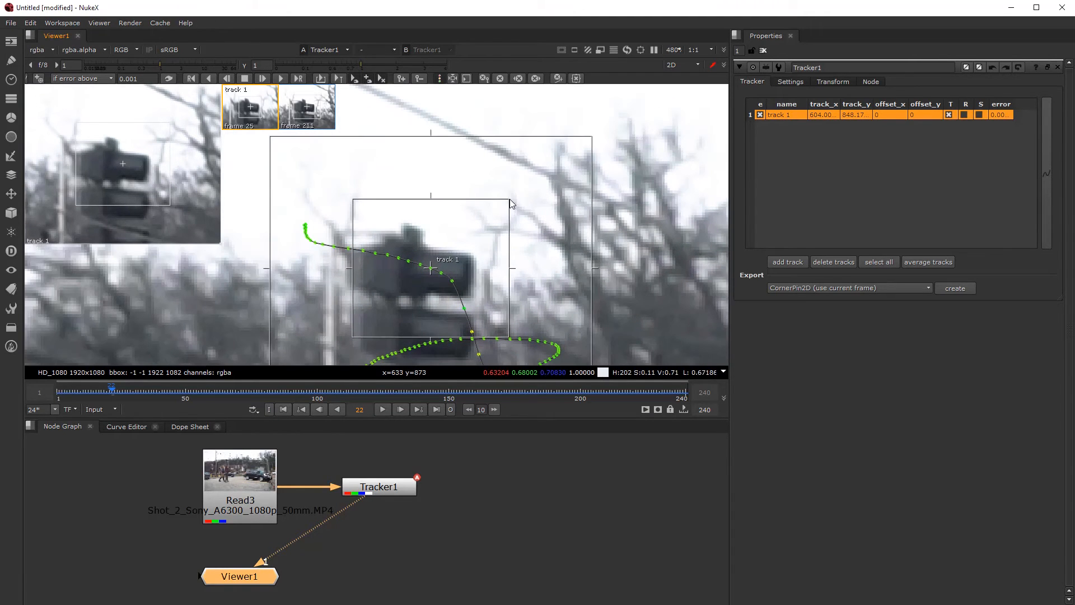
left_click_drag(464, 247, 452, 258)
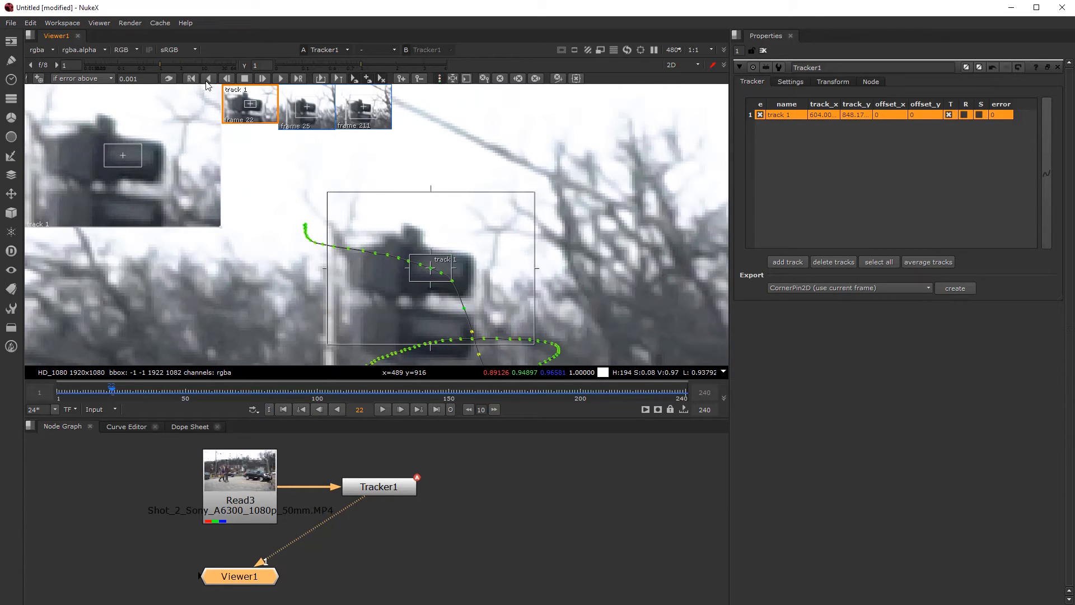
left_click(281, 79)
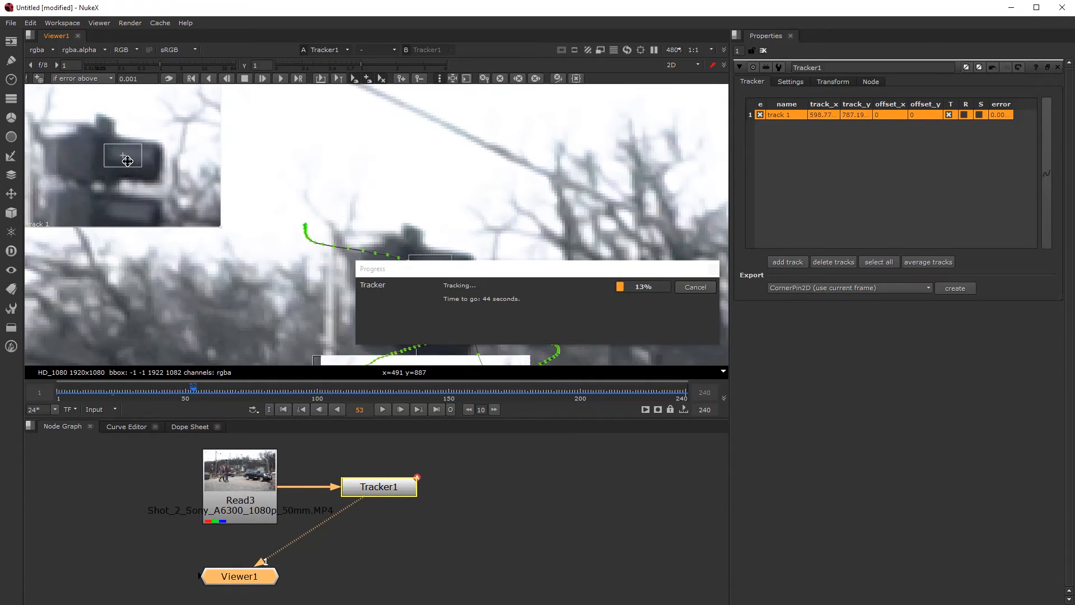
left_click(692, 287)
scroll(375, 295, "down", 3)
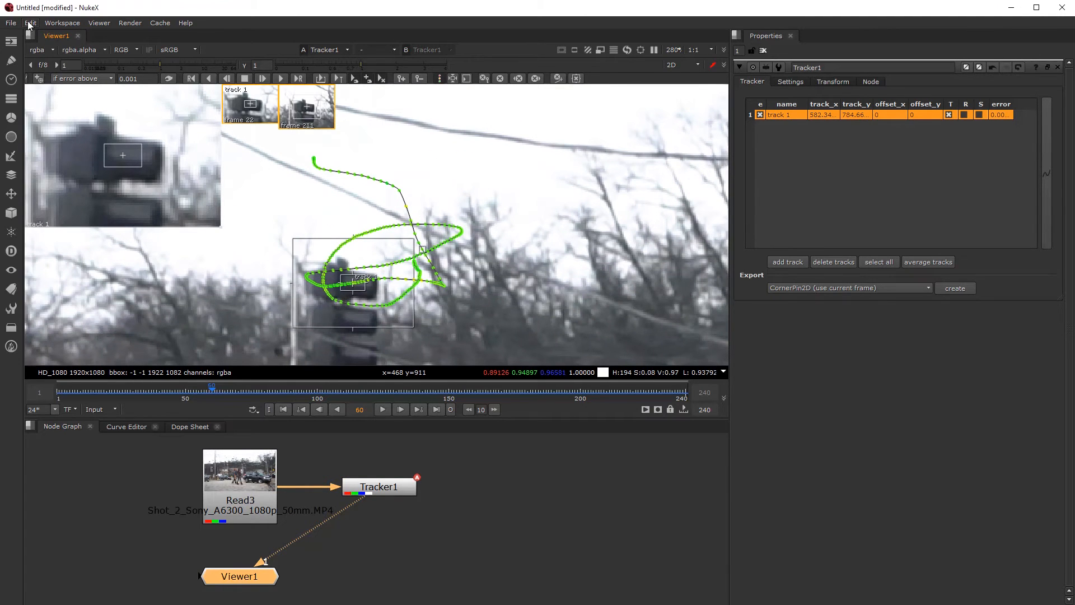
left_click(30, 23)
left_click(44, 42)
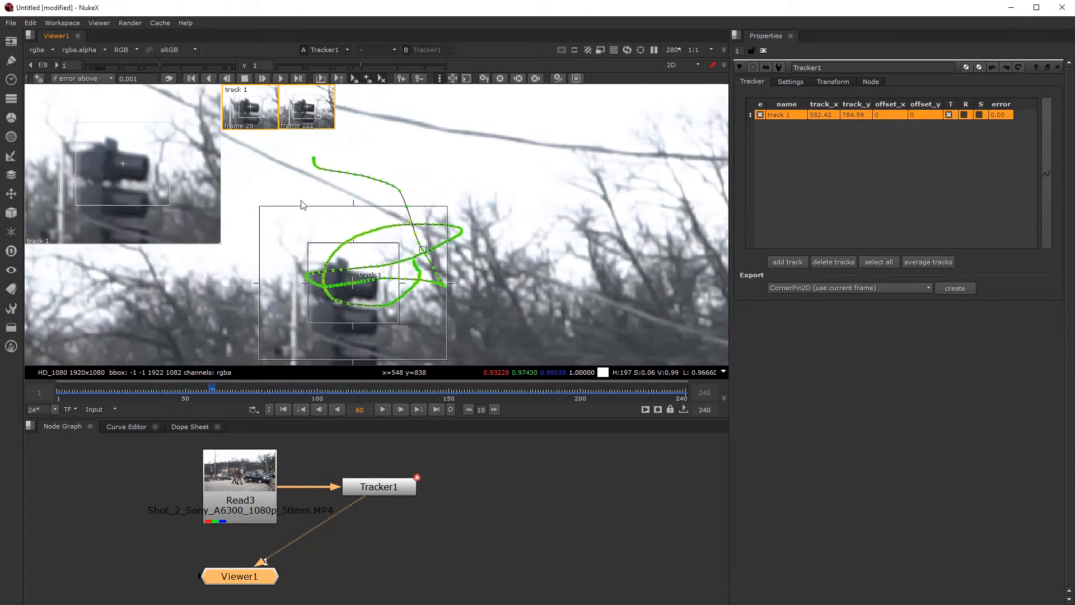
Examine track 1's complete path against the wider street shot at frame 79
left_click(260, 397)
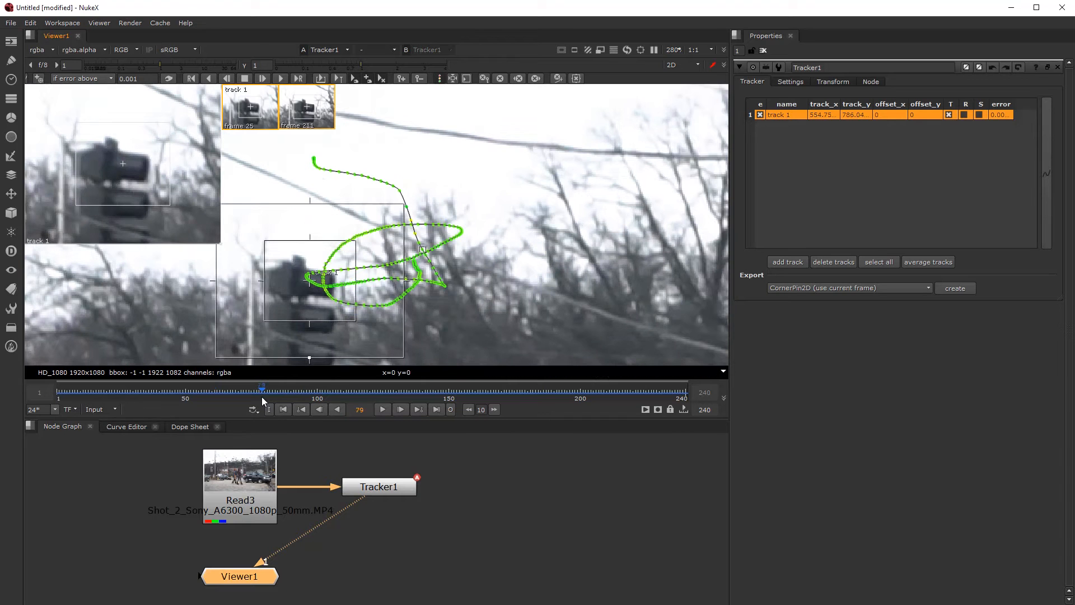
scroll(427, 245, "down", 2)
scroll(427, 244, "down", 3)
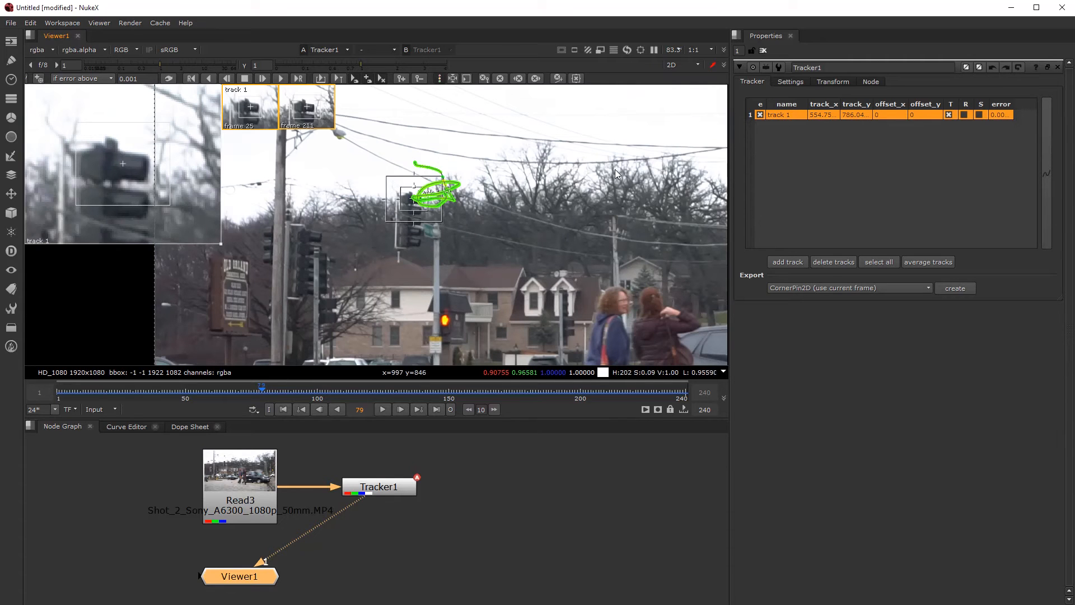
Center the viewer on the traffic light track and play through the shot to check how well it holds
left_click(453, 79)
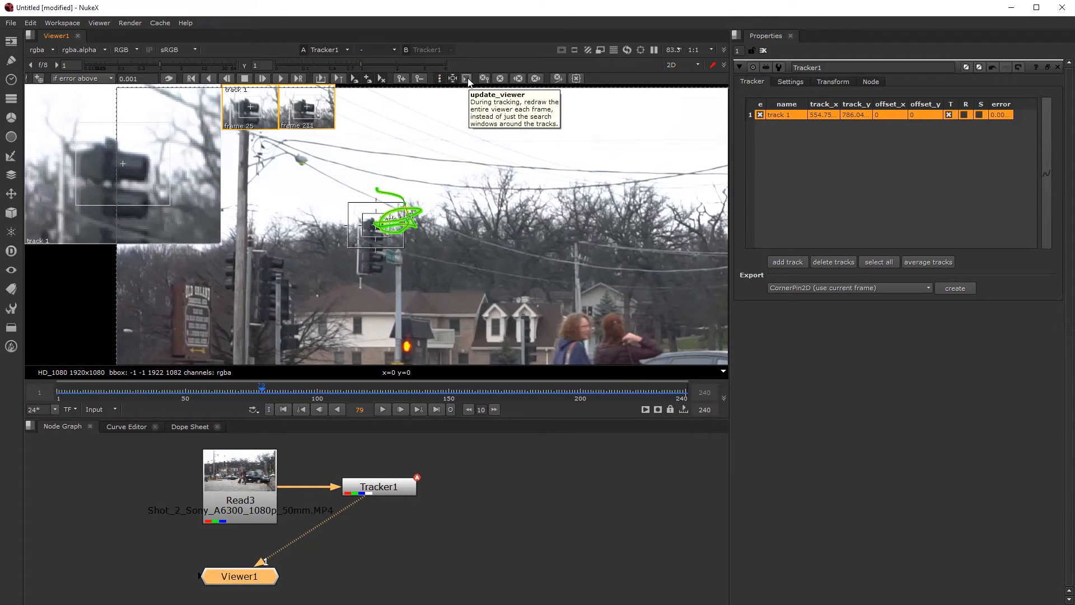
left_click(467, 79)
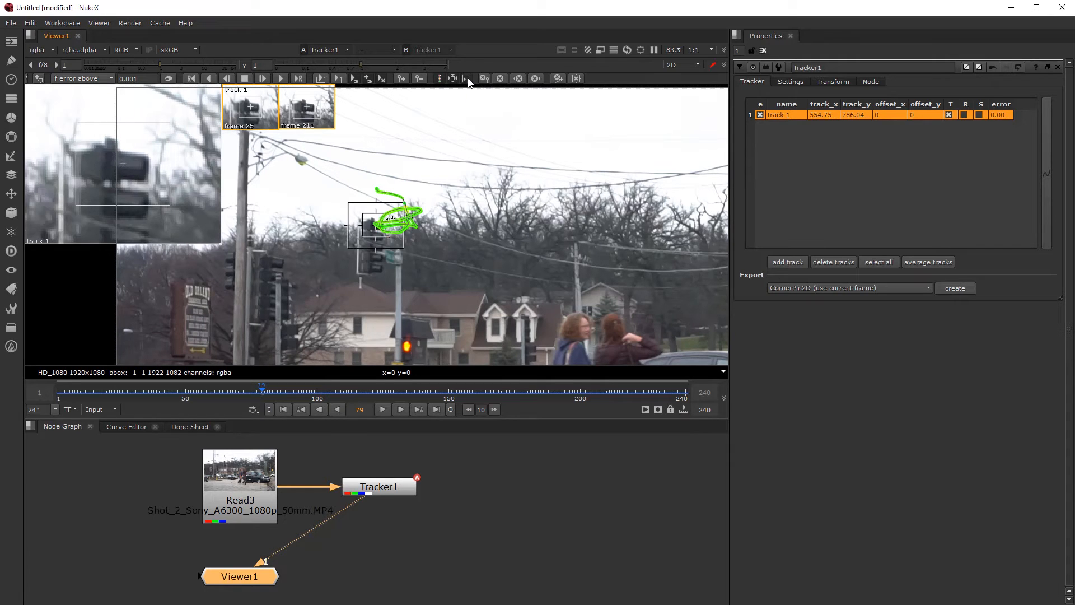
left_click(380, 409)
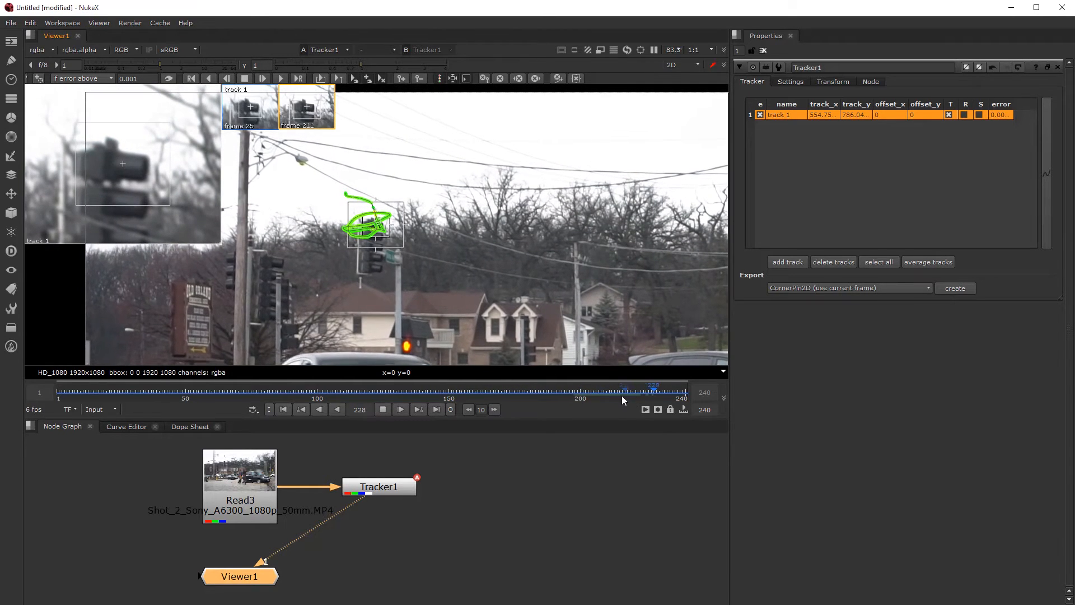
left_click(592, 395)
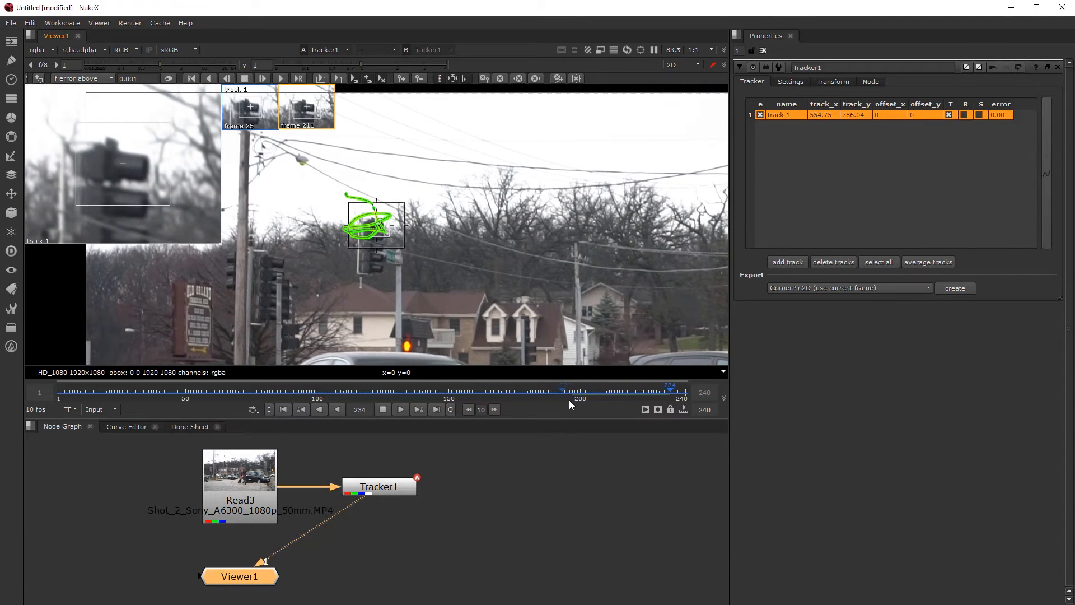
left_click(584, 395)
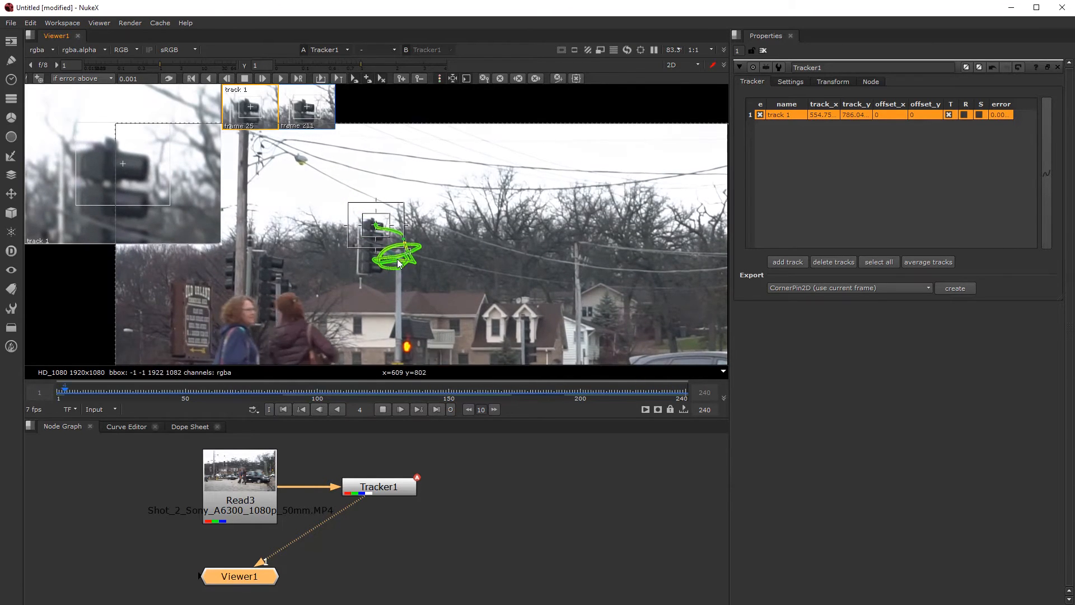
left_click(318, 389)
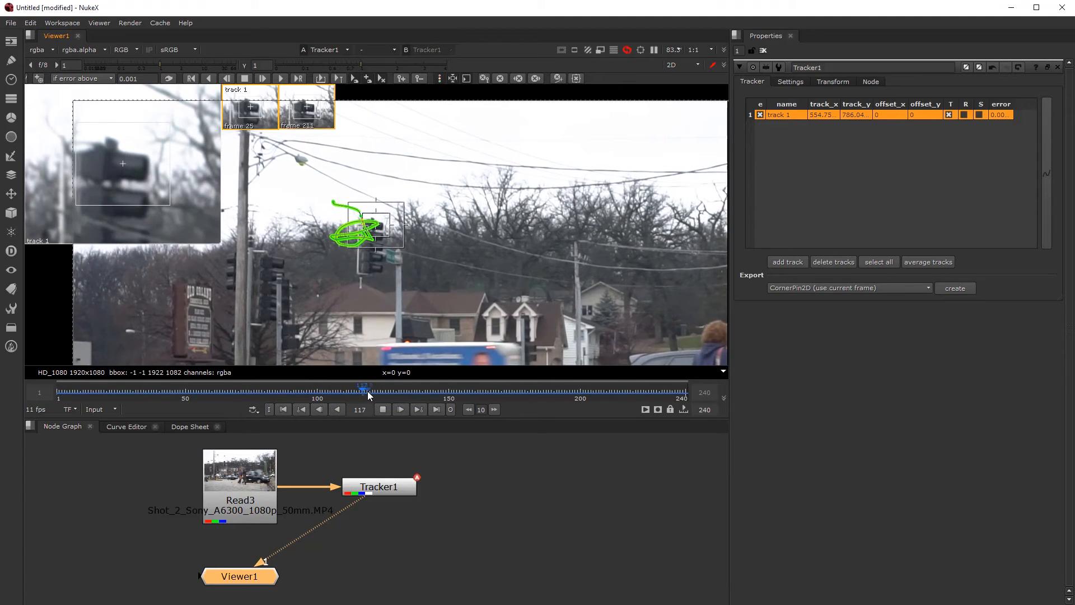
left_click(382, 411)
Check the traffic light track between frames 111 and 135
left_click_drag(396, 390, 347, 388)
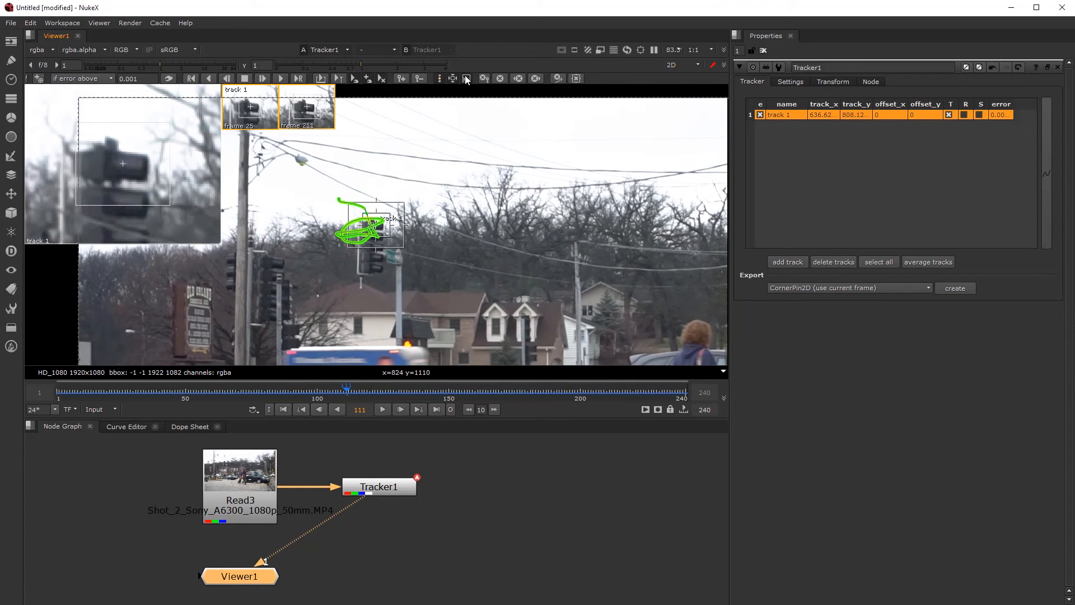
left_click_drag(375, 391, 397, 387)
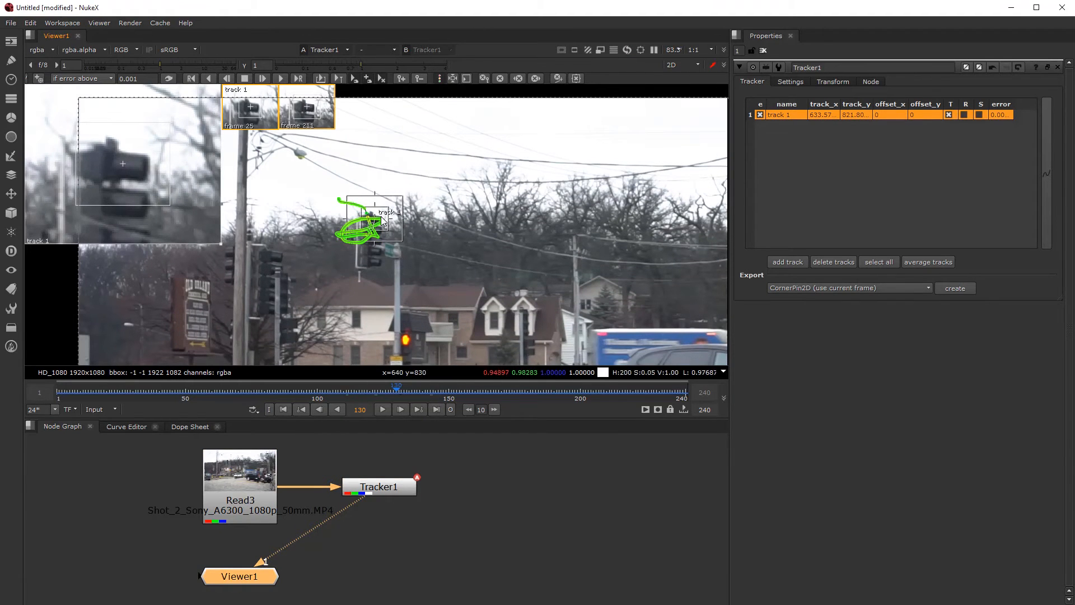
left_click_drag(400, 392, 409, 390)
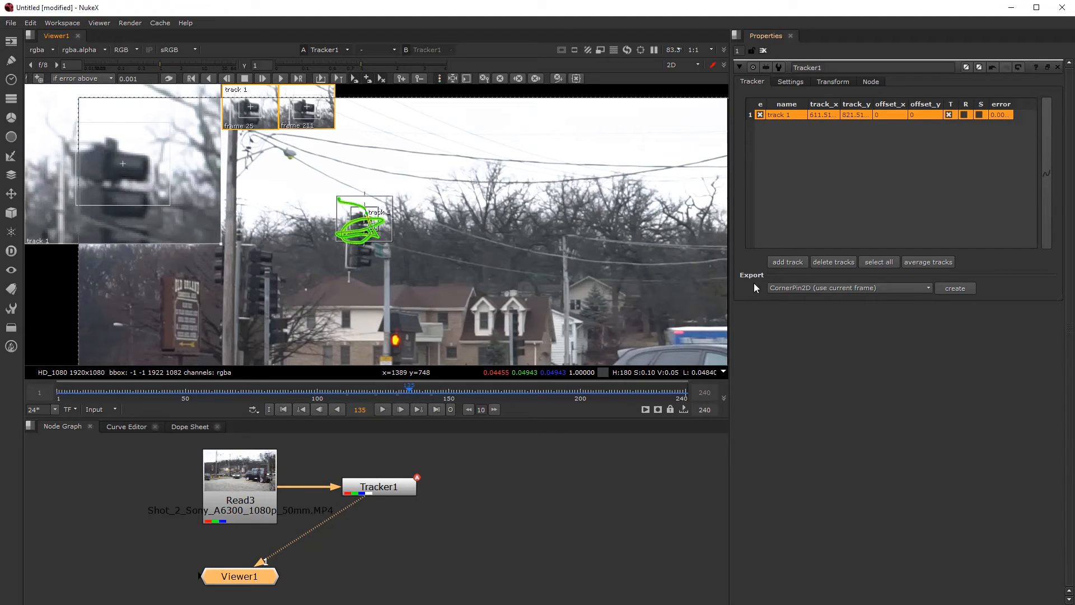
Export the track as a Transform (stabilize) node, place it below Tracker1 and move Viewer1 aside
left_click(811, 287)
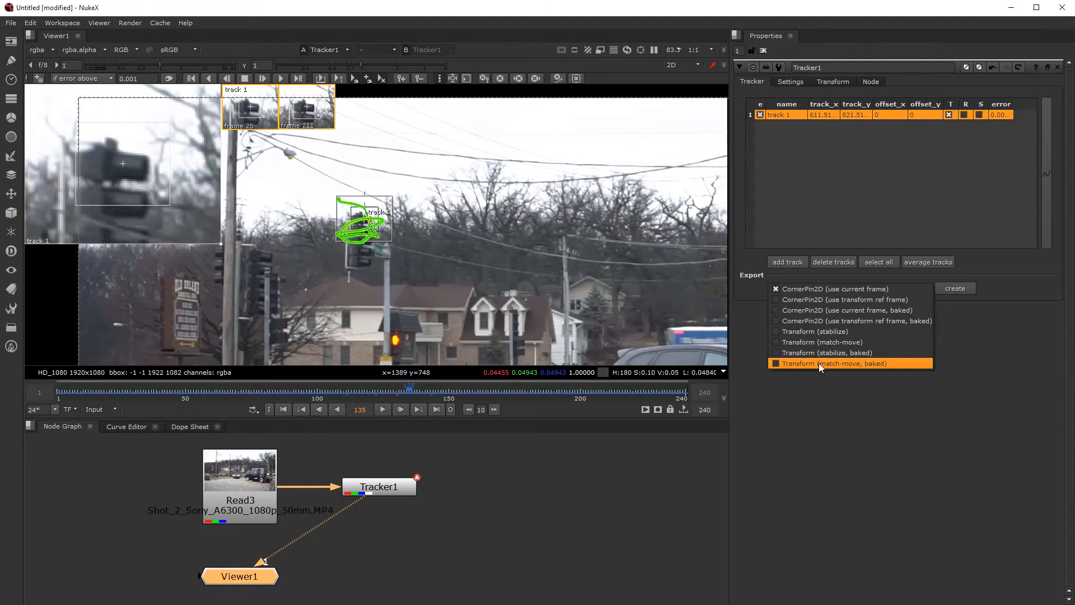
left_click(815, 332)
left_click(955, 289)
left_click_drag(476, 527, 366, 581)
left_click_drag(266, 581, 565, 556)
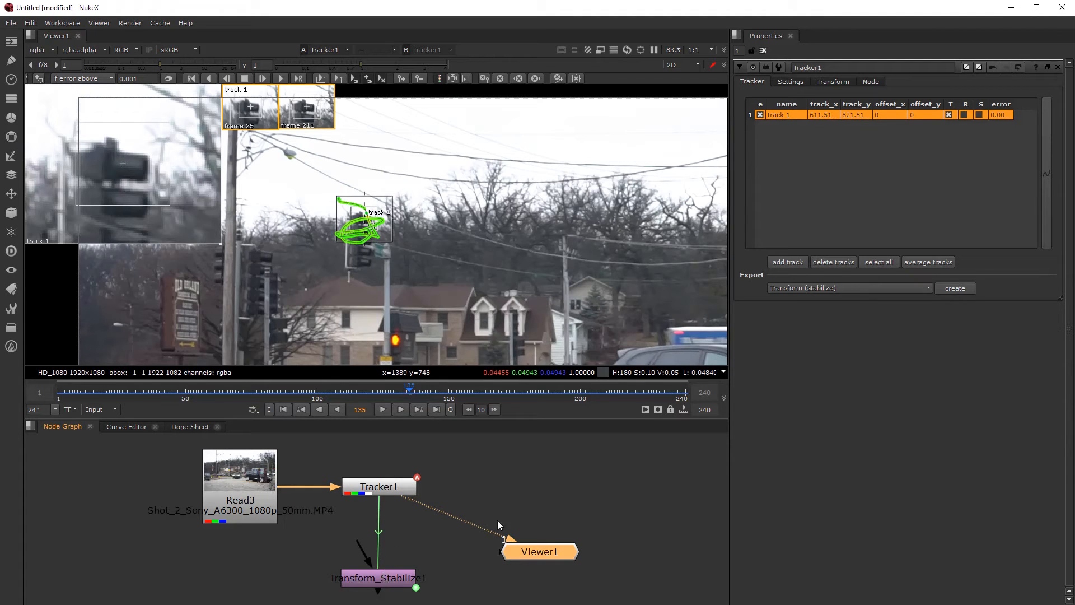
Export the track from Tracker1 as a Transform (stabilize, baked) node, place it beside Tracker1 and open its properties
left_click(376, 490)
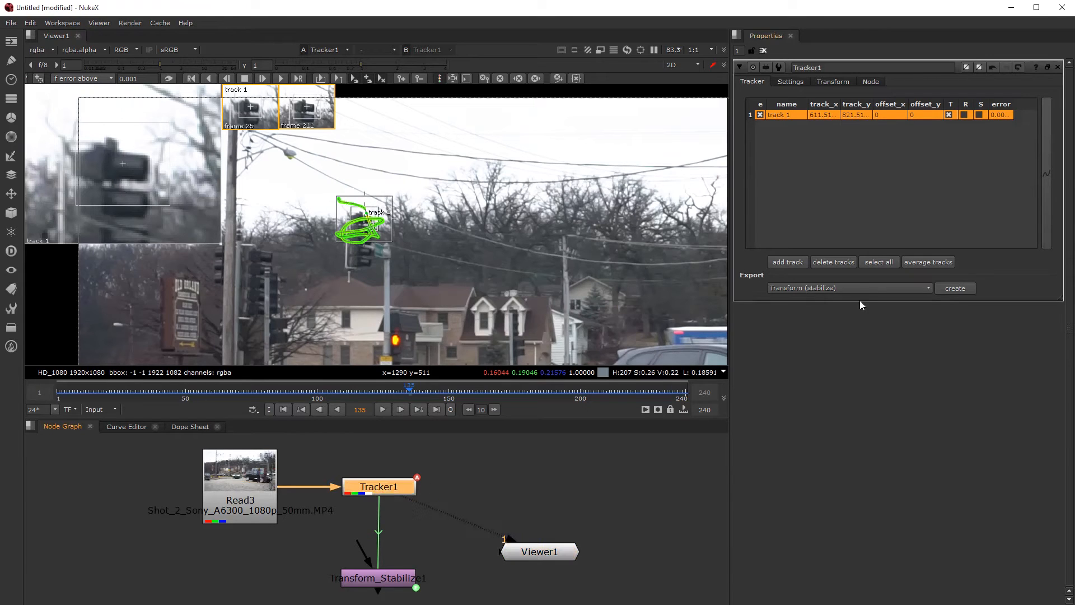
left_click(835, 287)
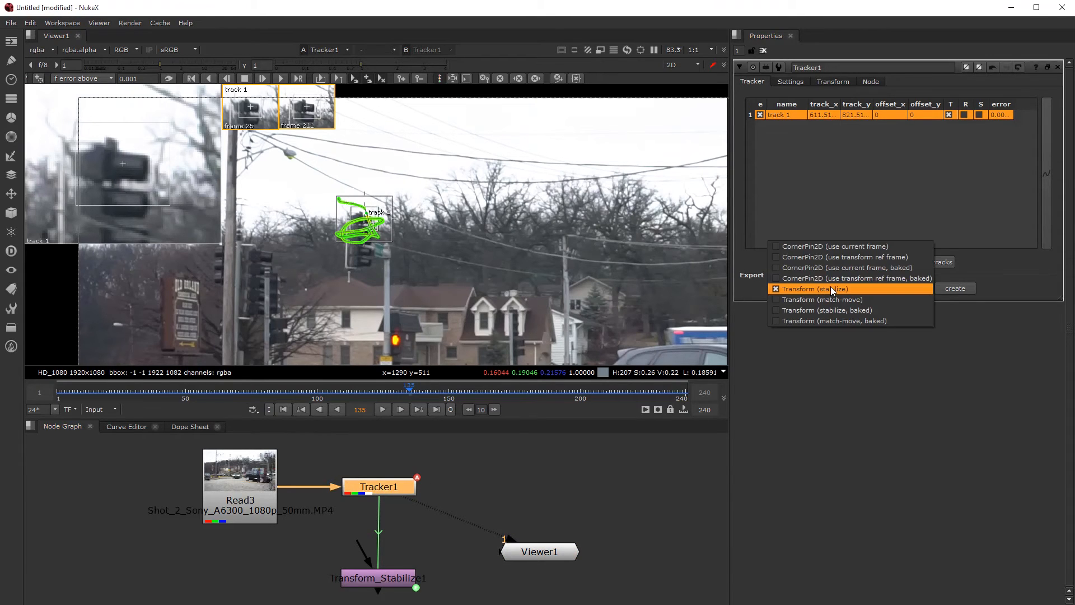
left_click(843, 311)
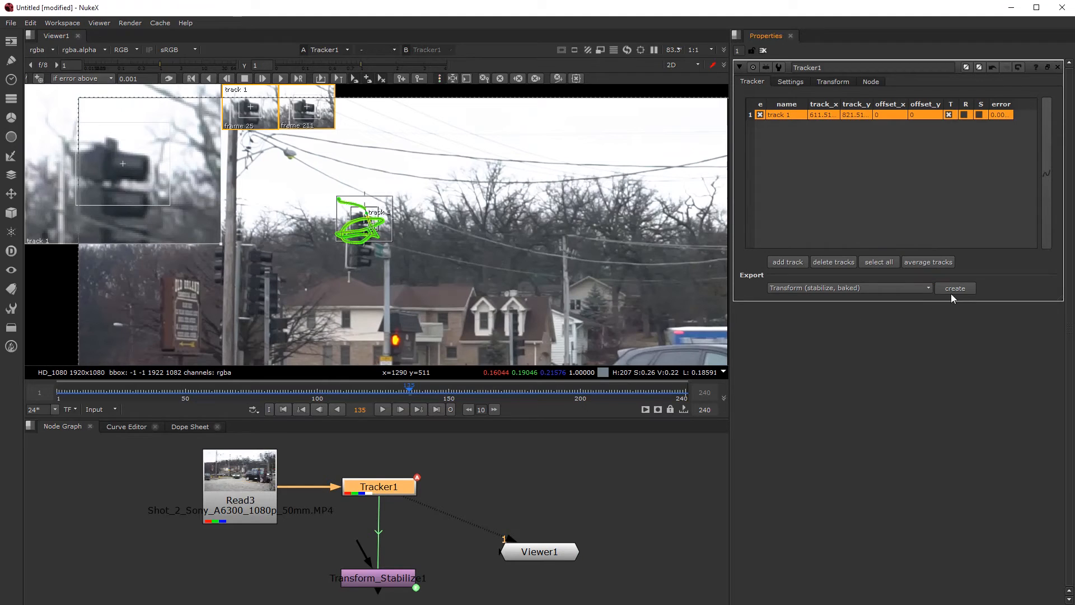
left_click_drag(486, 524, 524, 486)
double_click(525, 488)
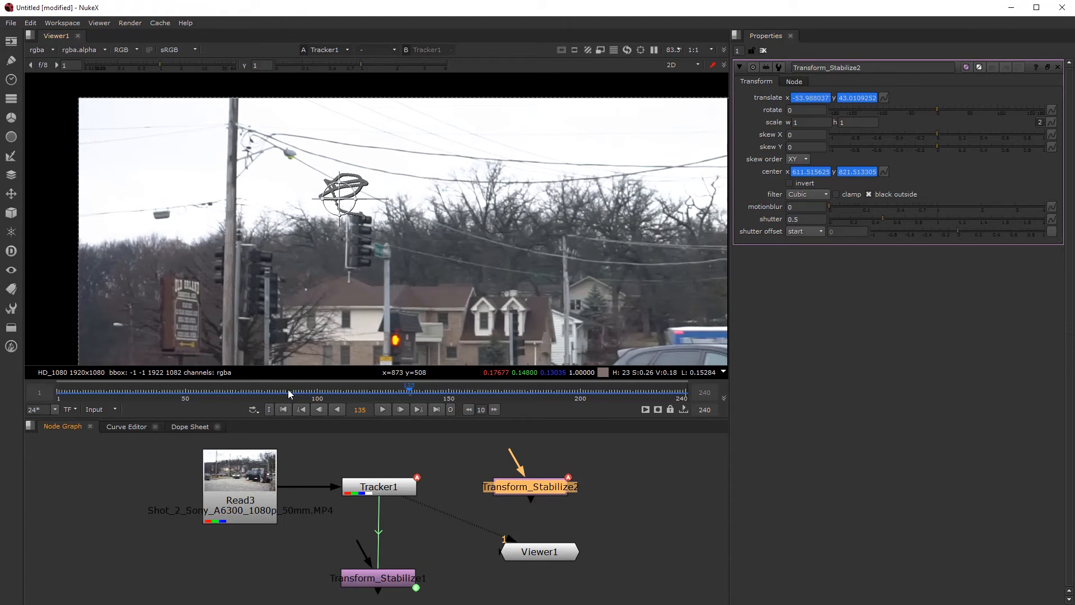
Examine the baked transform's keys in the Dope Sheet and Curve Editor, and compare the linked Transform_Stabilize1 and Tracker1 properties
left_click(190, 427)
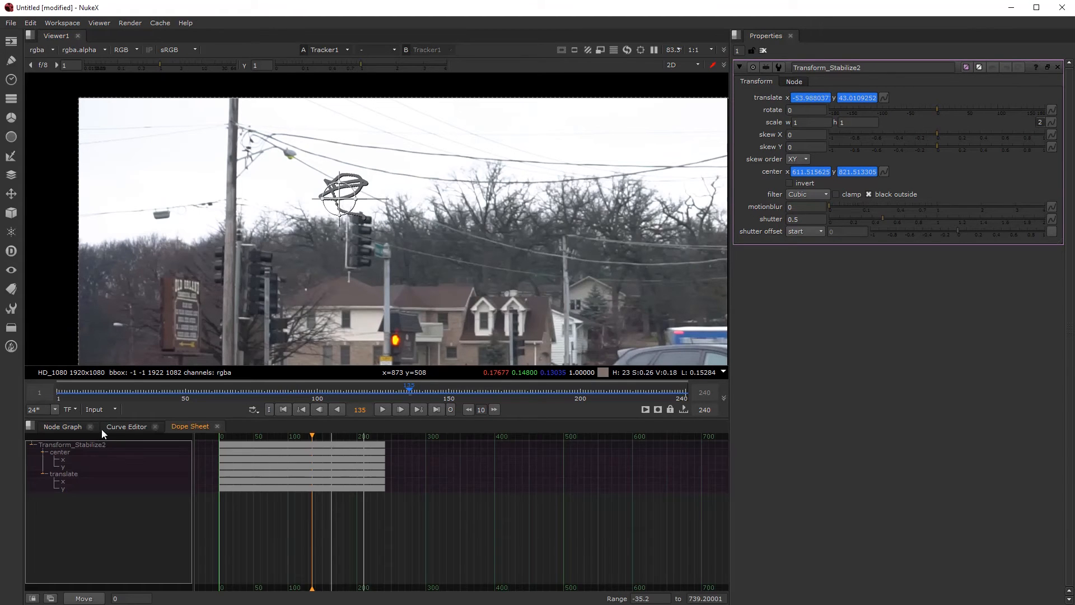
left_click(126, 427)
left_click(43, 427)
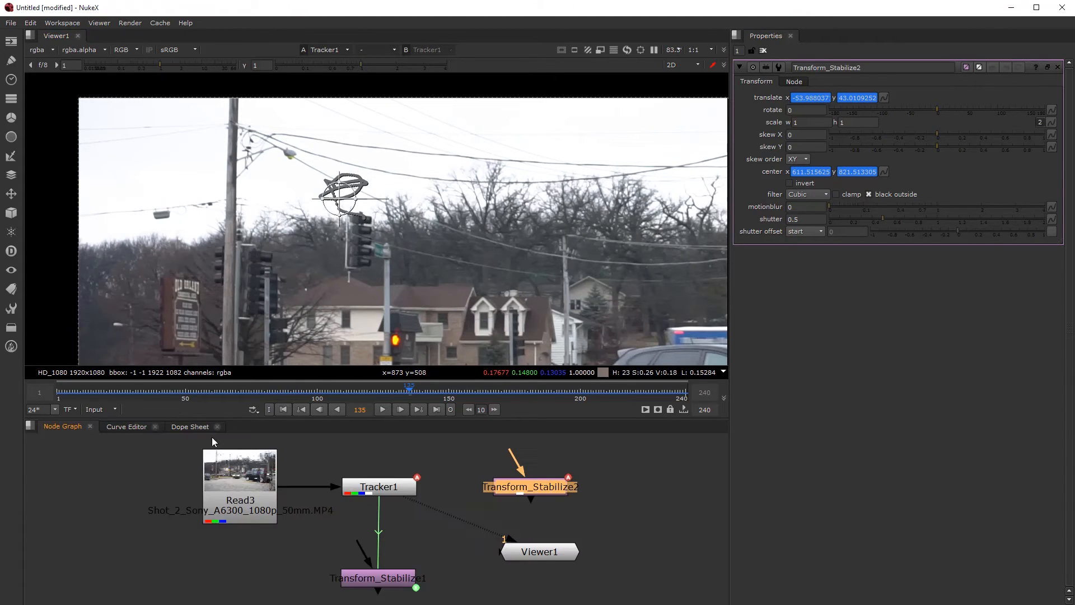
left_click(368, 577)
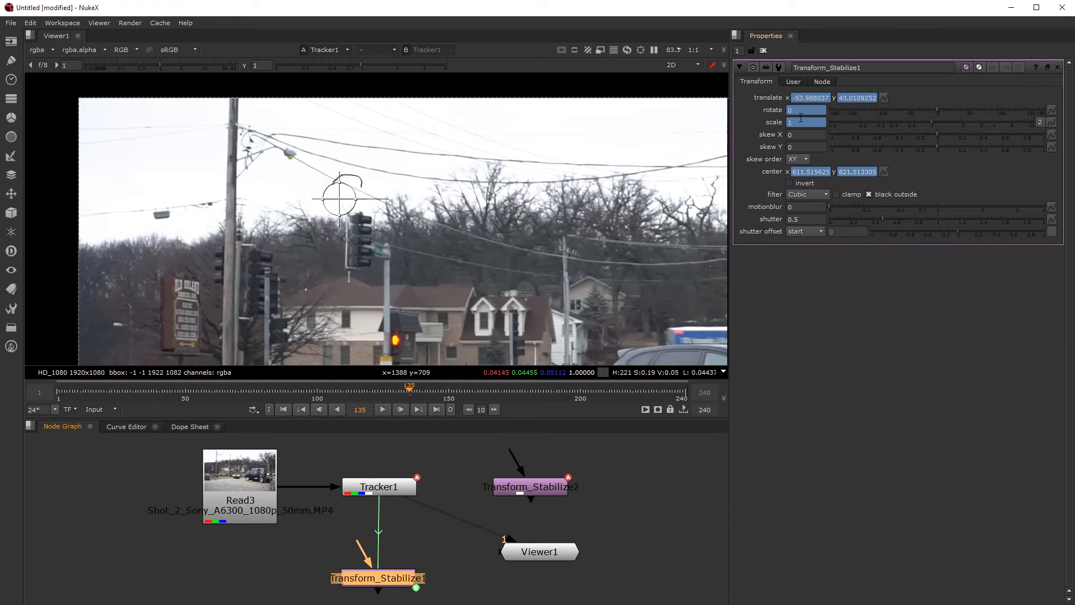
double_click(387, 493)
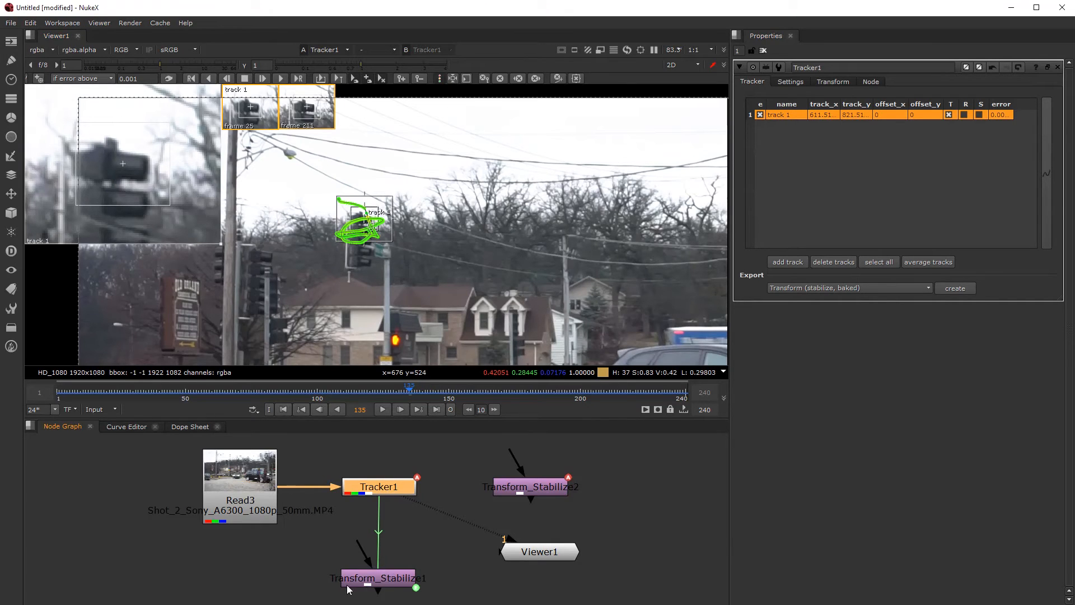
Delete the baked stabilize transform node, Transform_Stabilize2
left_click_drag(375, 584, 385, 574)
left_click(519, 489)
key("Delete")
Connect the input of Transform_Stabilize1 to the Read3 footage and view its output
left_click_drag(390, 579, 385, 591)
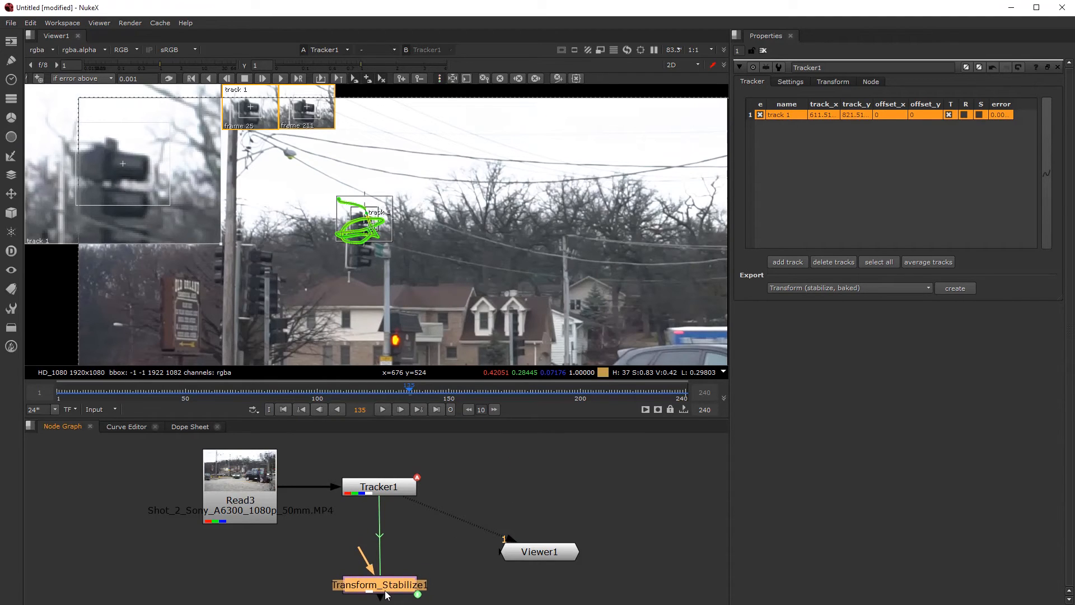
left_click_drag(367, 543, 260, 492)
middle_click_drag(395, 585, 400, 536)
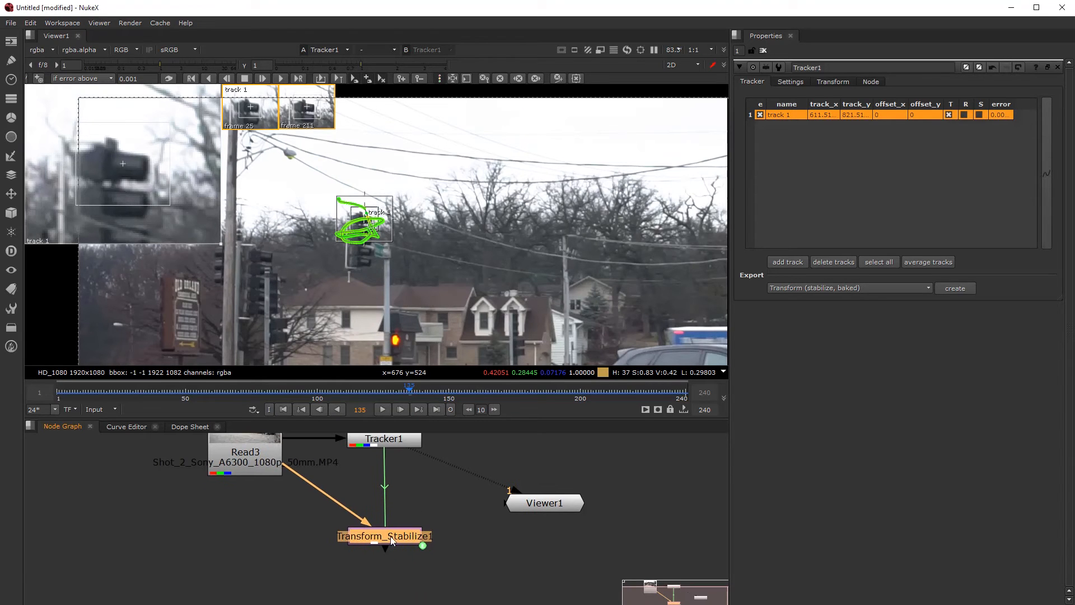
key("1")
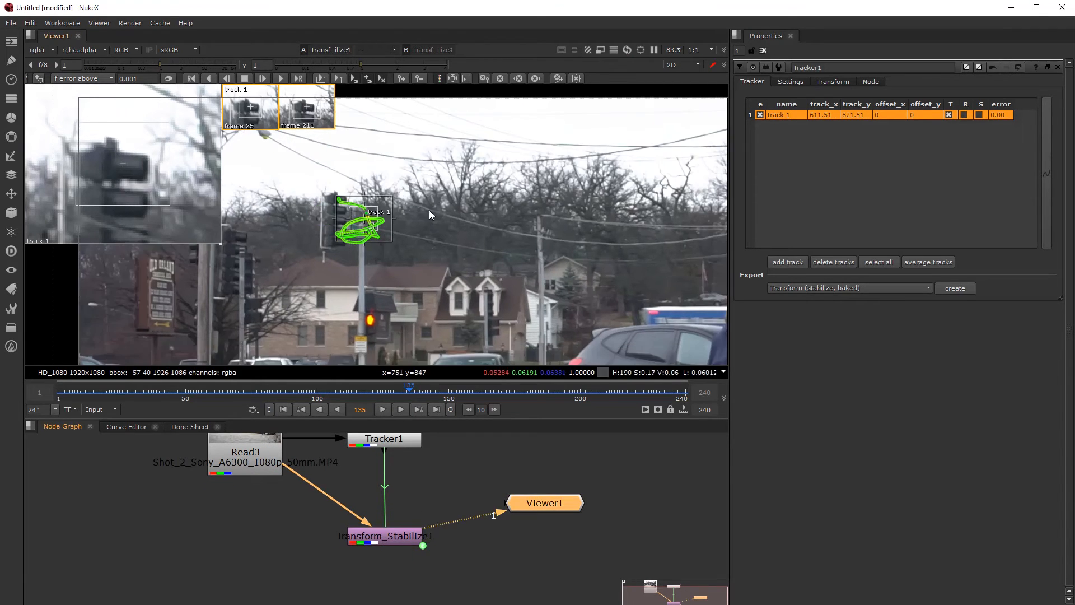
Play the stabilized footage with the whole frame in view to check that the traffic light stays locked, stopping at frame 224
scroll(426, 244, "down", 4)
scroll(424, 240, "down", 1)
scroll(409, 327, "up", 1)
scroll(407, 329, "down", 1)
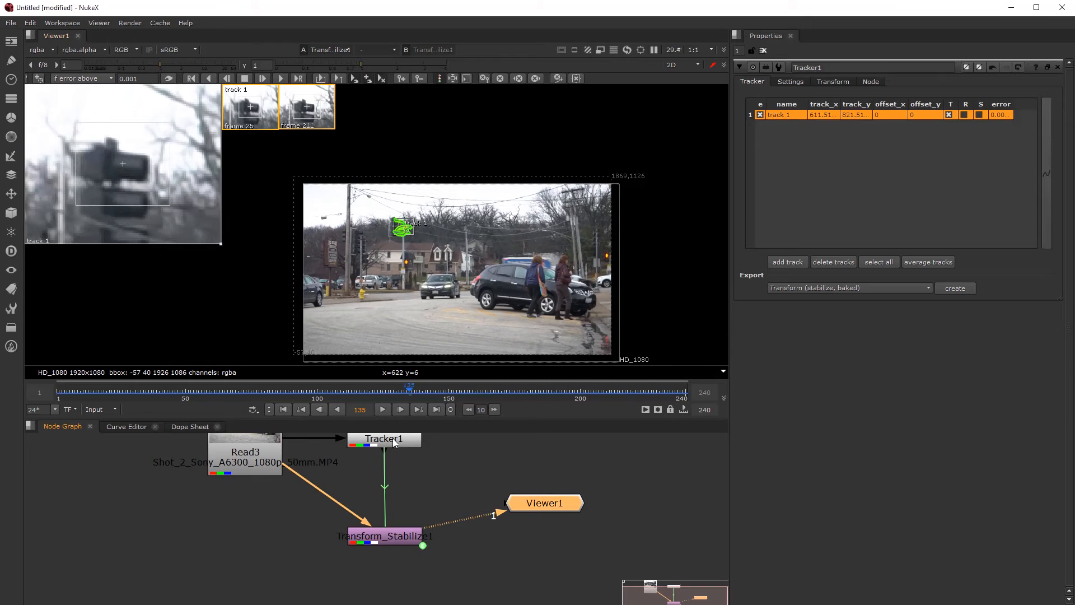
left_click(382, 410)
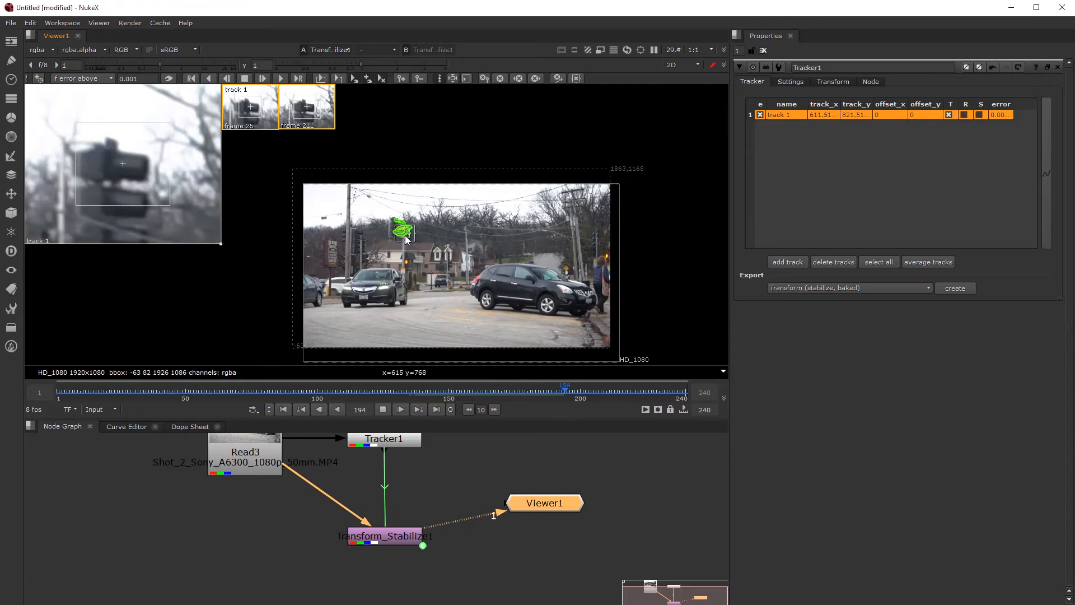
left_click(384, 409)
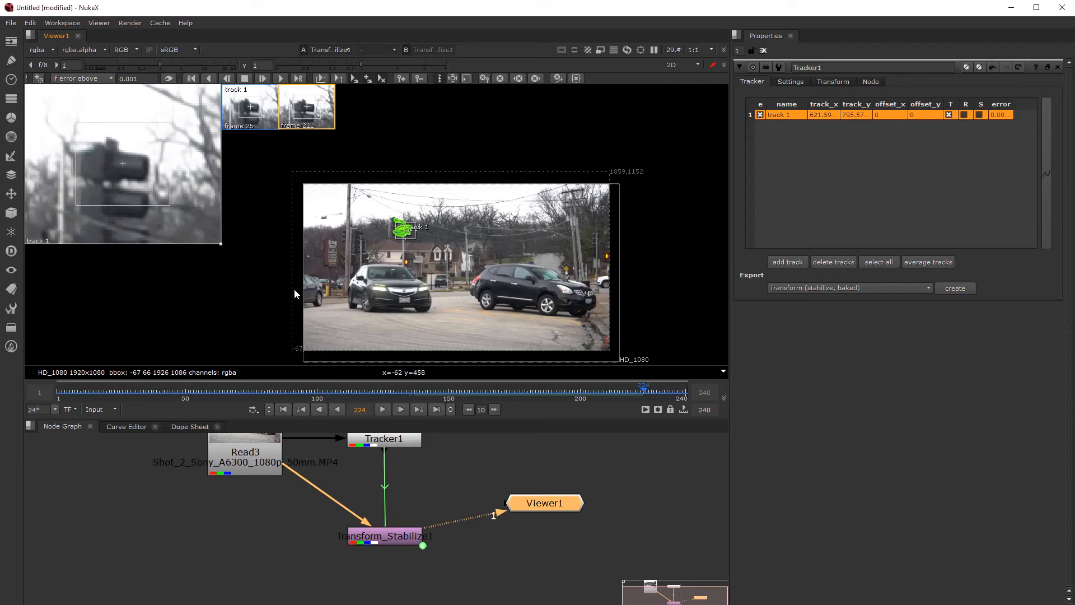
Add a Transform node and connect it below Transform_Stabilize1
left_click_drag(380, 543, 381, 537)
left_click(338, 563)
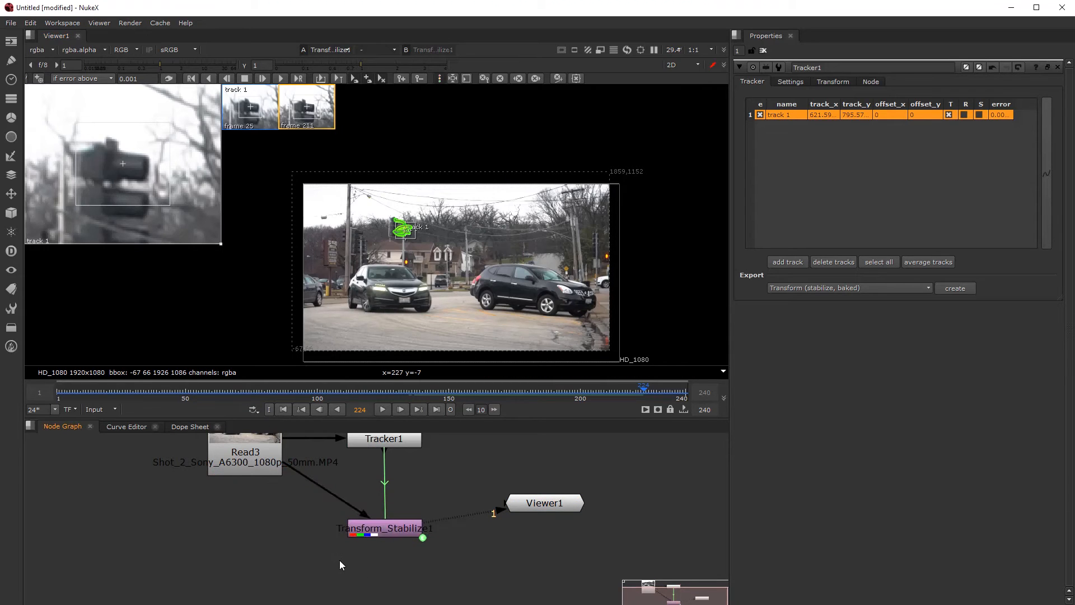
key("Tab")
type("tra")
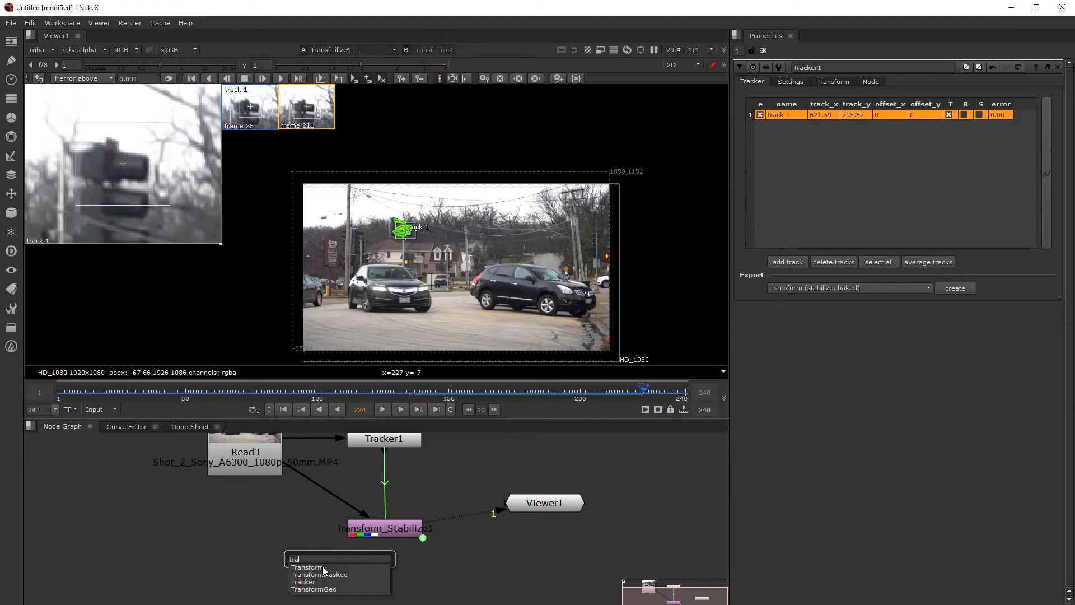
left_click(322, 567)
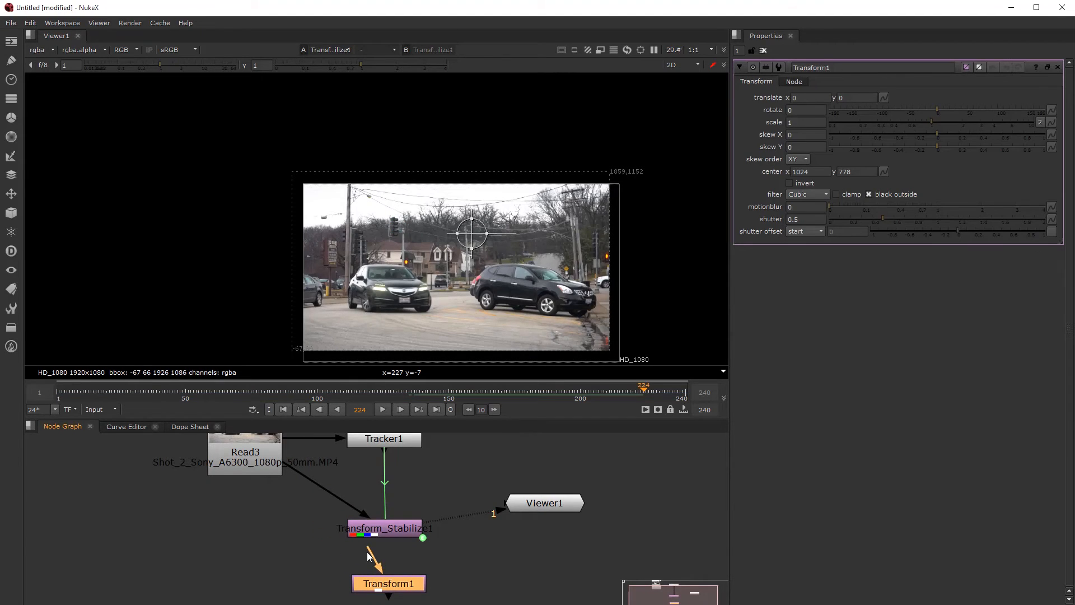
left_click_drag(399, 574, 390, 590)
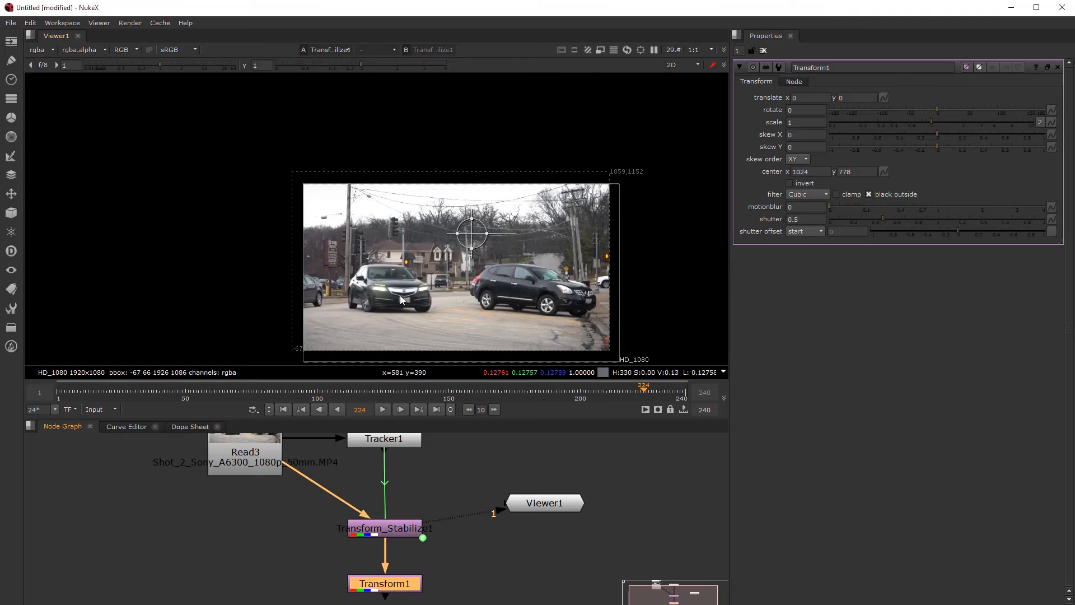
Move Transform1's center to about x 842, y 534 and its translate to about x 116, y -88
scroll(392, 269, "down", 2)
scroll(461, 245, "up", 2)
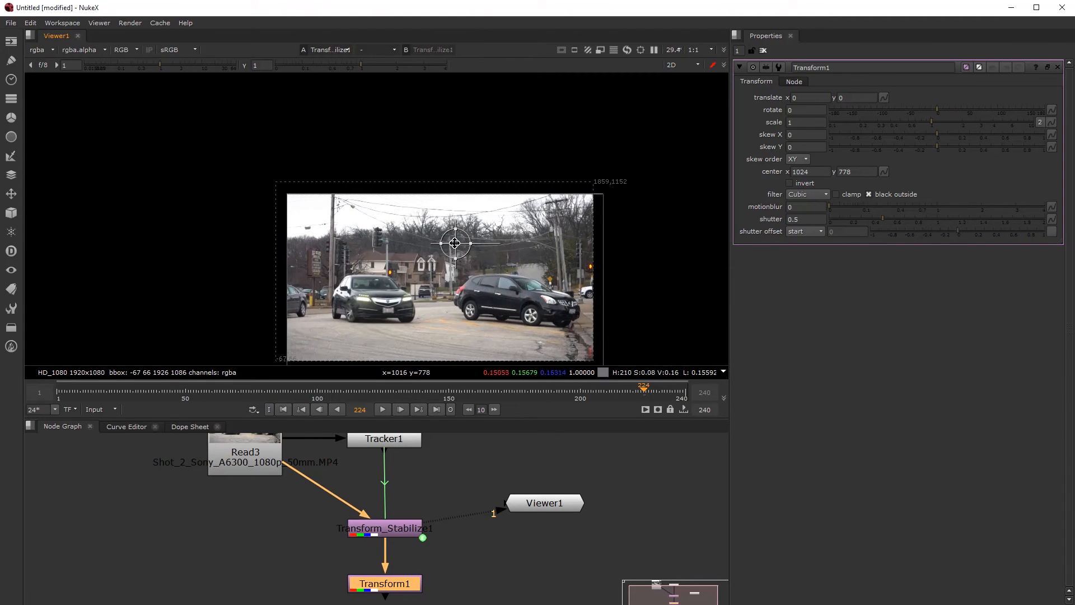
left_click_drag(452, 249, 436, 287)
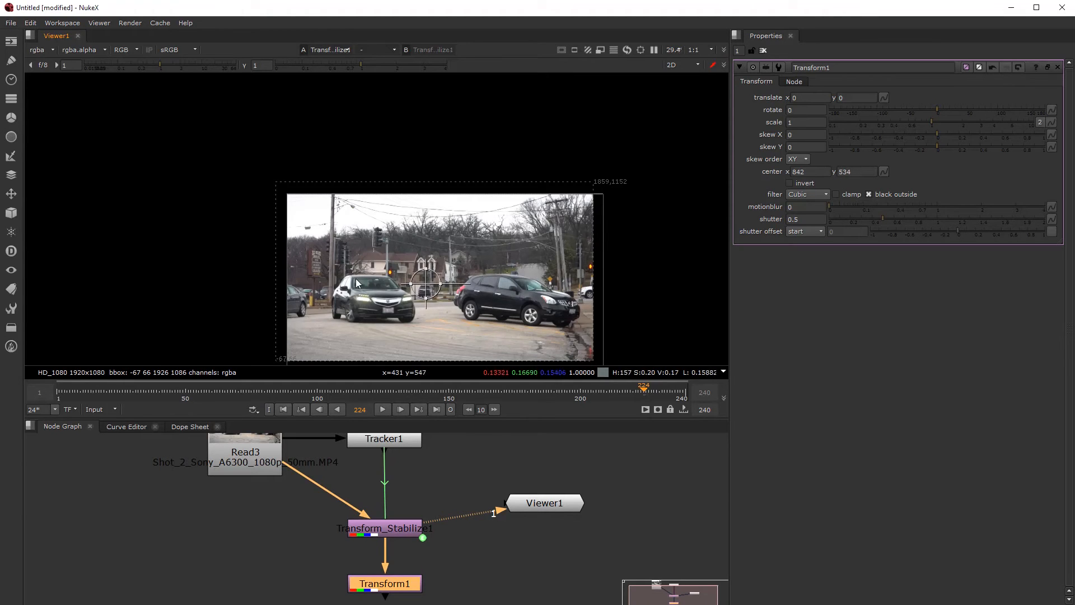
scroll(361, 282, "down", 1)
scroll(354, 246, "up", 1)
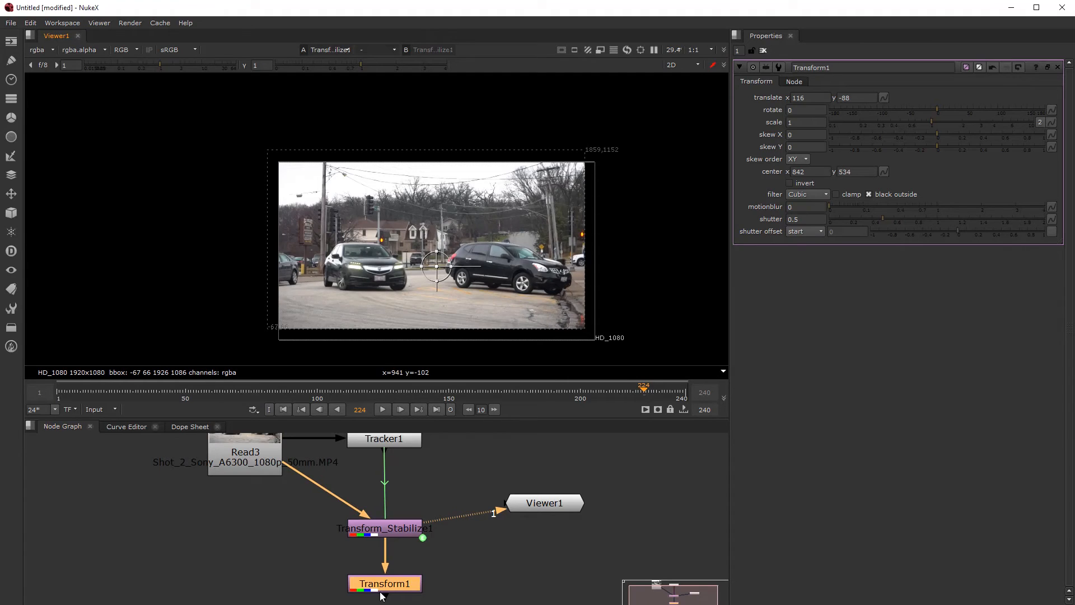
View Transform1's output with its translate moved to about x 340, y 78, and scrub through the stabilized shot to frame 141
left_click_drag(384, 591, 543, 503)
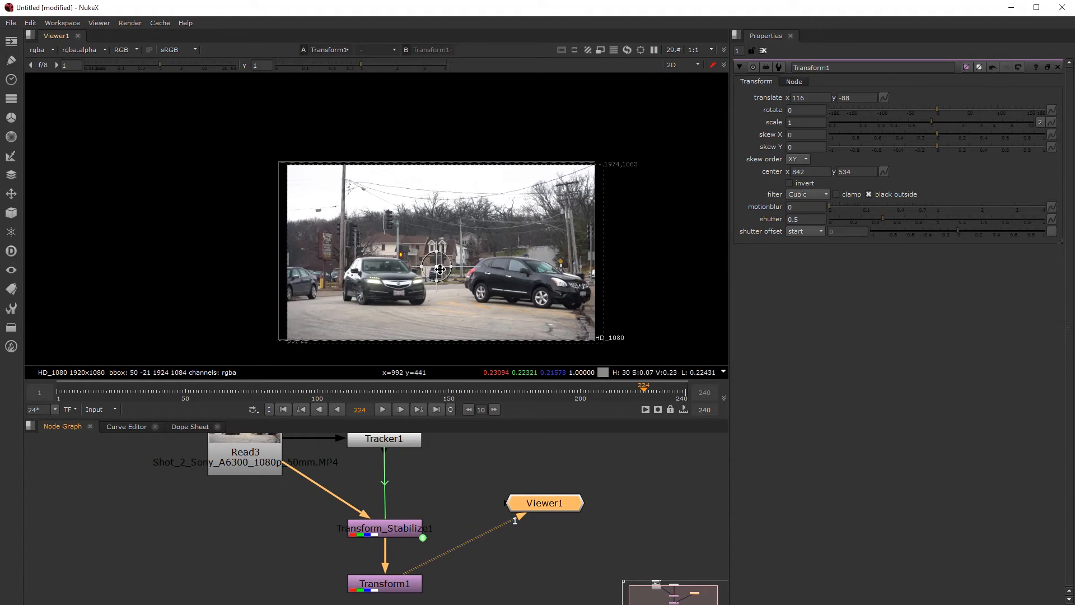
left_click(328, 392)
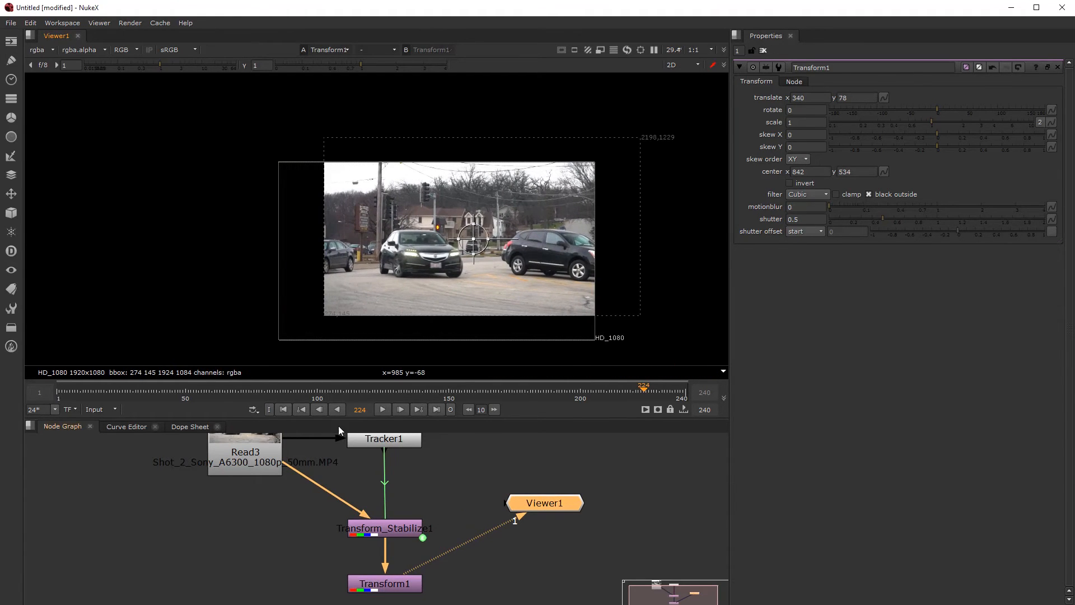
left_click_drag(328, 394, 390, 391)
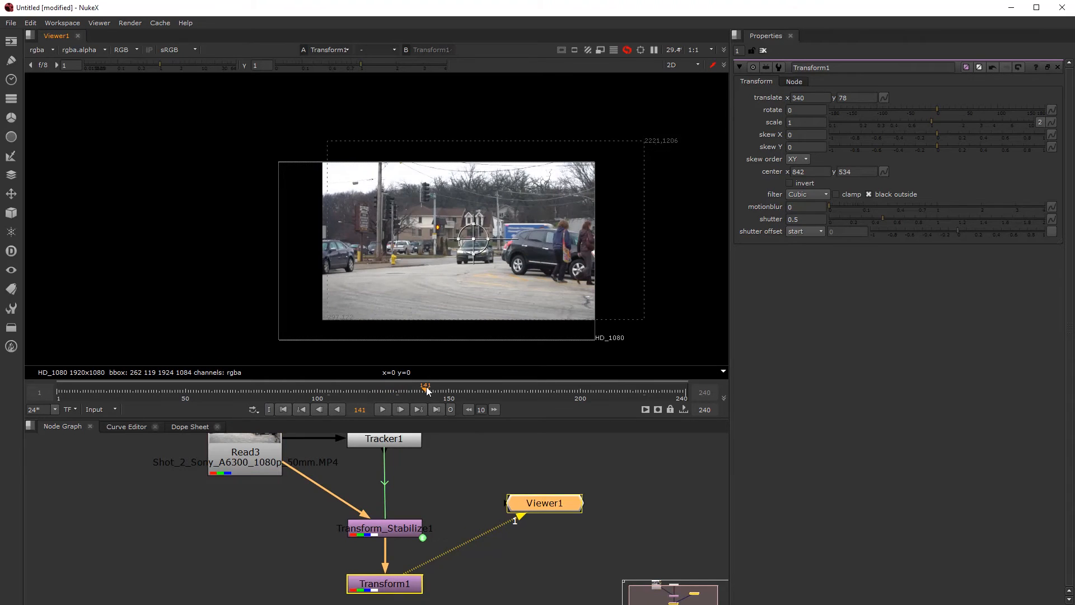
Move Transform1's translate to about x 78, y -62, checking the framing at other frames up to frame 132
left_click_drag(474, 238, 394, 291)
mouse_move(331, 391)
left_mouse_down()
mouse_move(288, 393)
mouse_move(343, 392)
left_mouse_up()
left_click_drag(396, 290, 430, 266)
left_click_drag(343, 391, 401, 395)
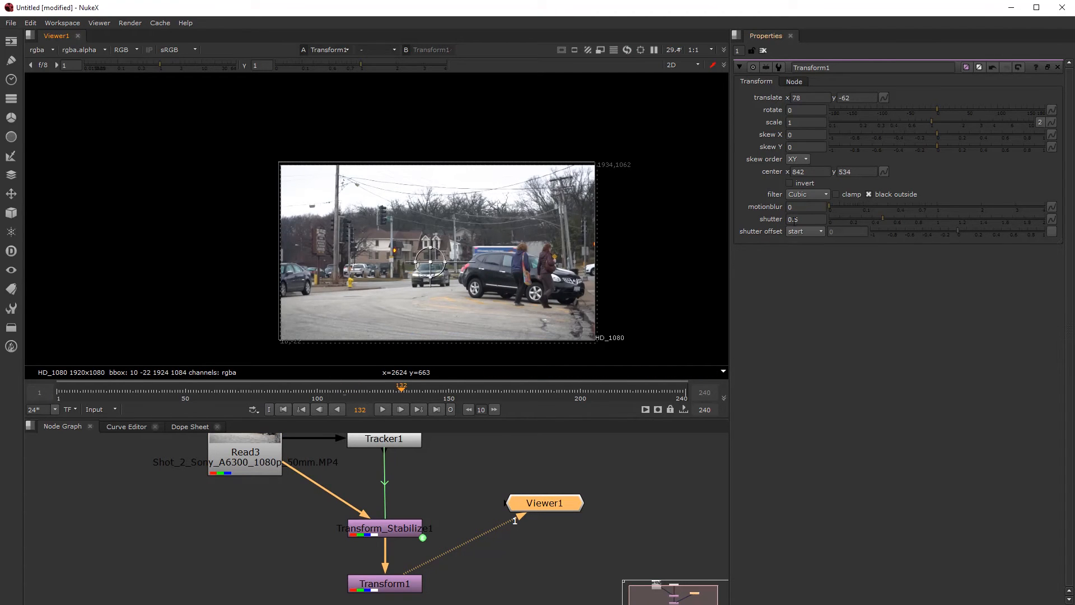
Scale Transform1 to 1.06, shift its translate to about x 74, y -24, and check the frame edges up to frame 193
left_click_drag(928, 121, 934, 120)
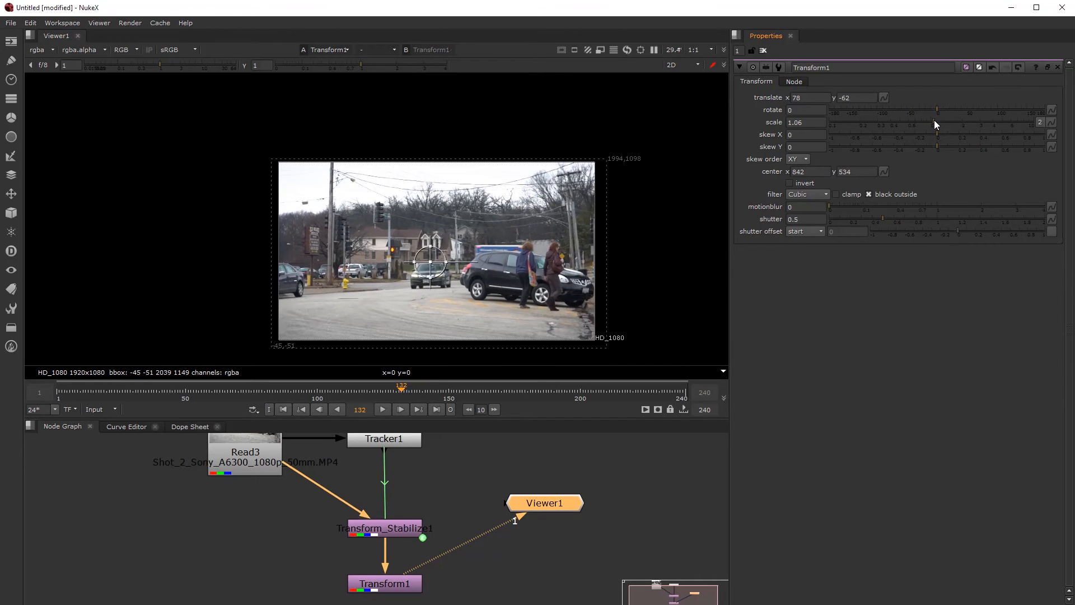
left_click_drag(430, 264, 429, 257)
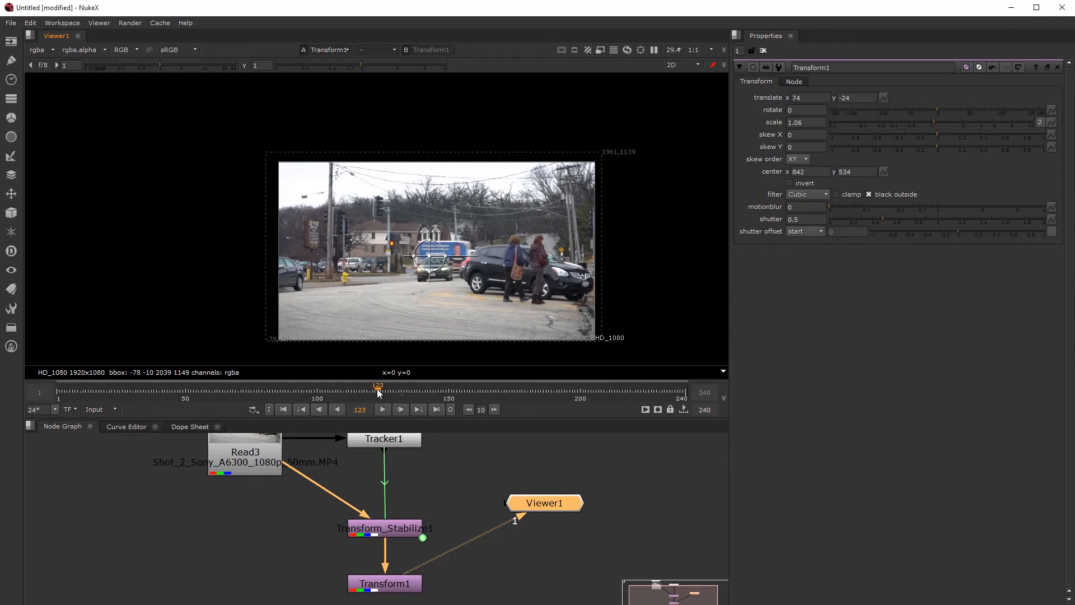
key("q")
left_click_drag(394, 390, 563, 391)
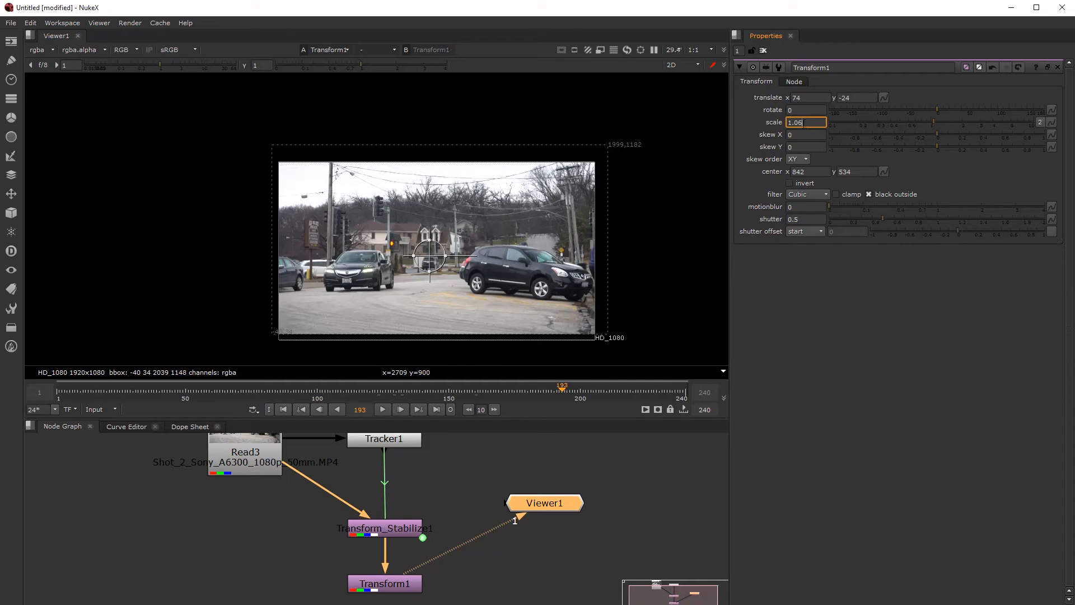
Raise Transform1's scale to 1.12 and lower its translate y to about -96
key("Up")
key("Up")
key("Up")
key("Up")
key("Up")
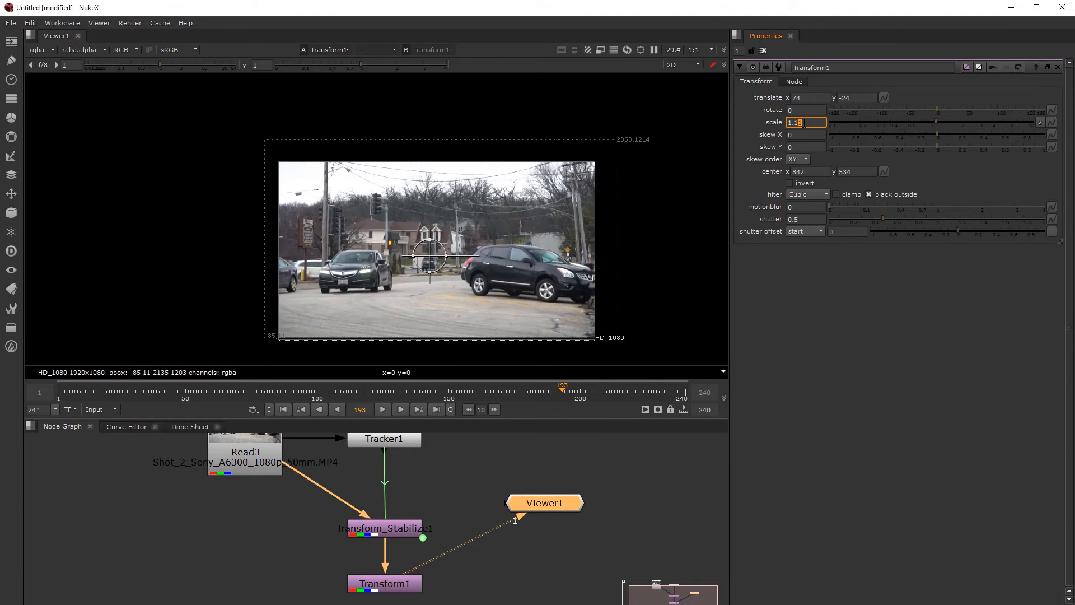
key("Up")
left_click_drag(429, 256, 430, 265)
Scrub through the scaled shot between about frames 126 and 218 to check the frame edges, ending at frame 183
left_click(387, 392)
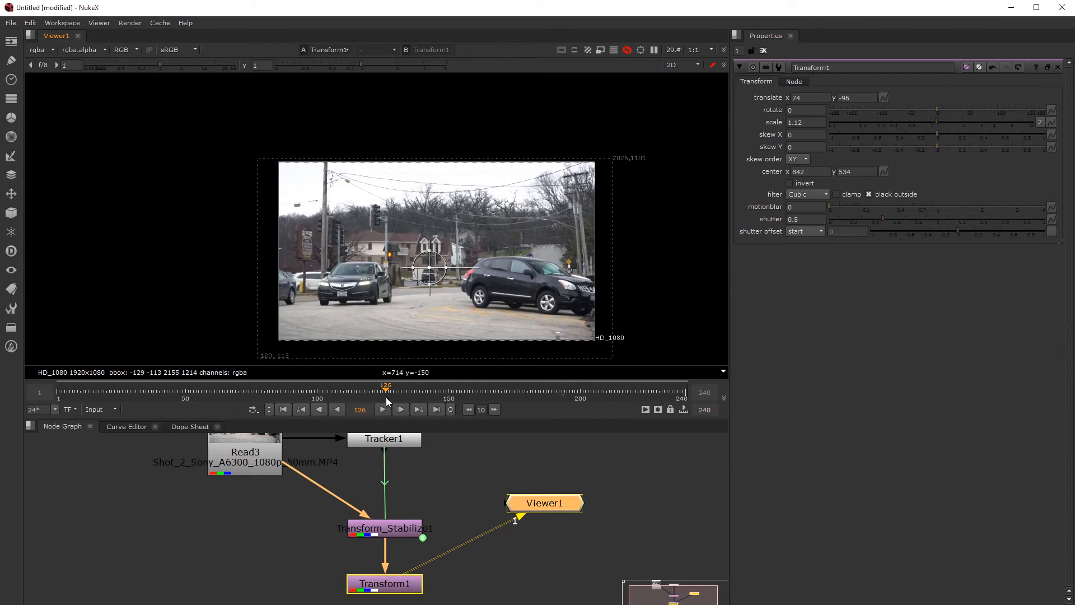
left_click(488, 393)
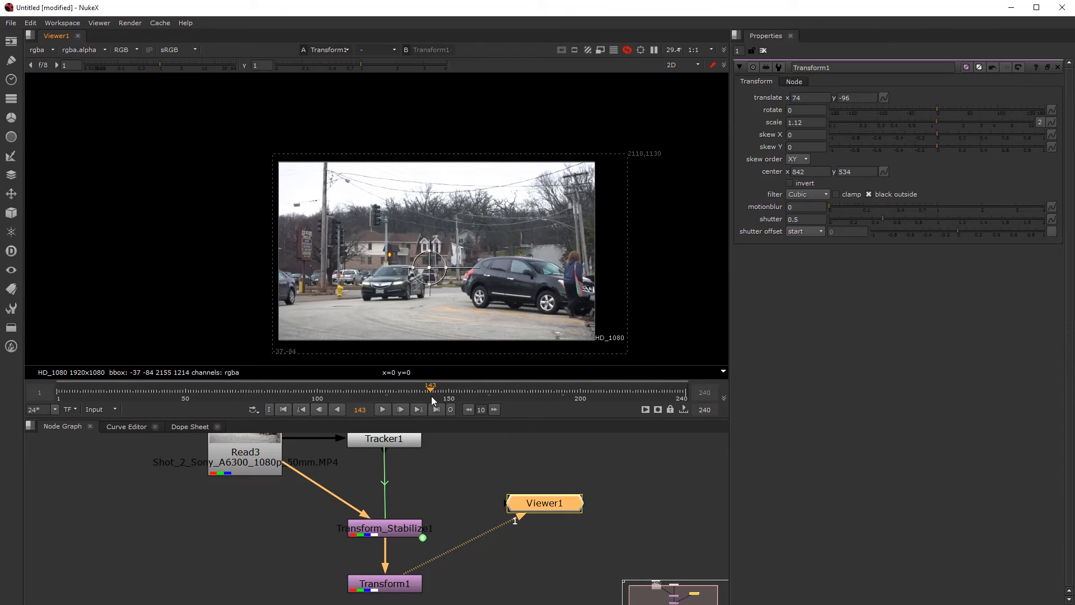
left_click(399, 396)
left_click_drag(399, 395, 628, 398)
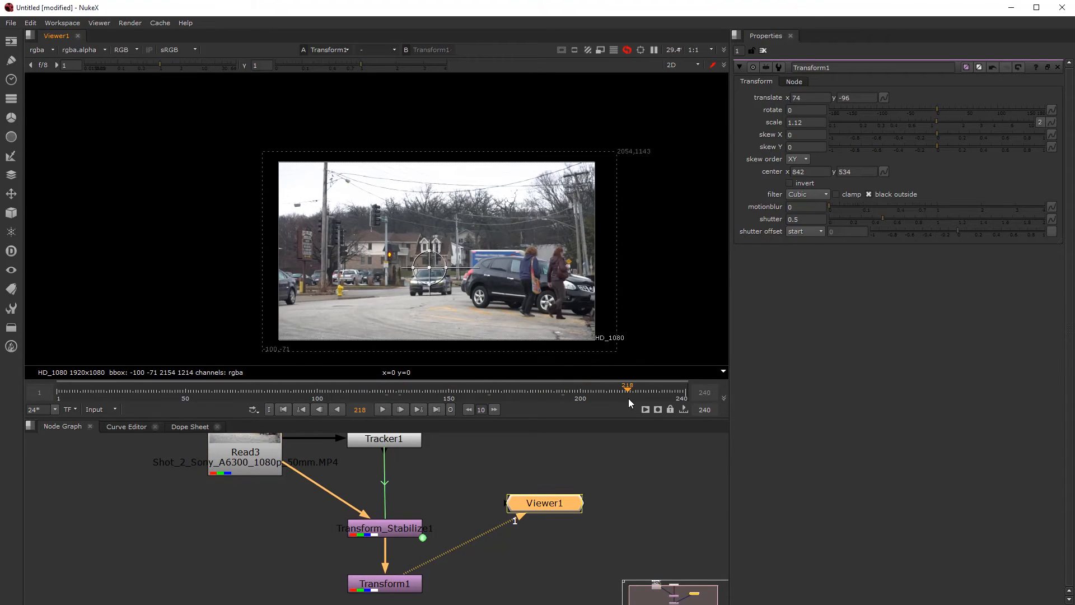
left_click(536, 398)
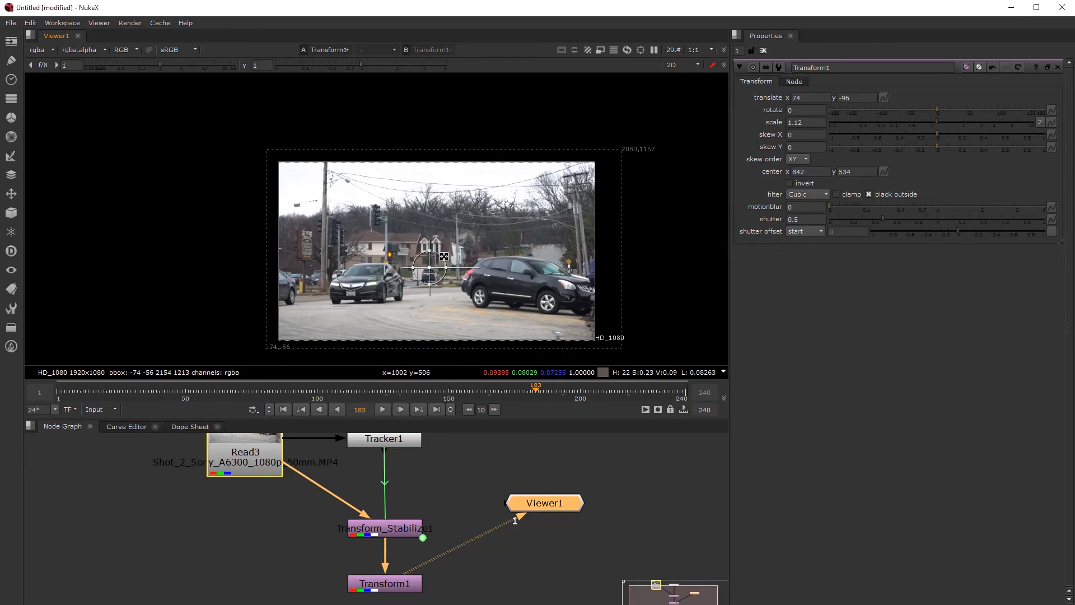
Hide the viewer overlay, enlarge the image, and play the stabilized shot from several frames to check its framing, then stop playback
key("o")
scroll(439, 295, "up", 2)
scroll(439, 295, "up", 1)
left_click(382, 409)
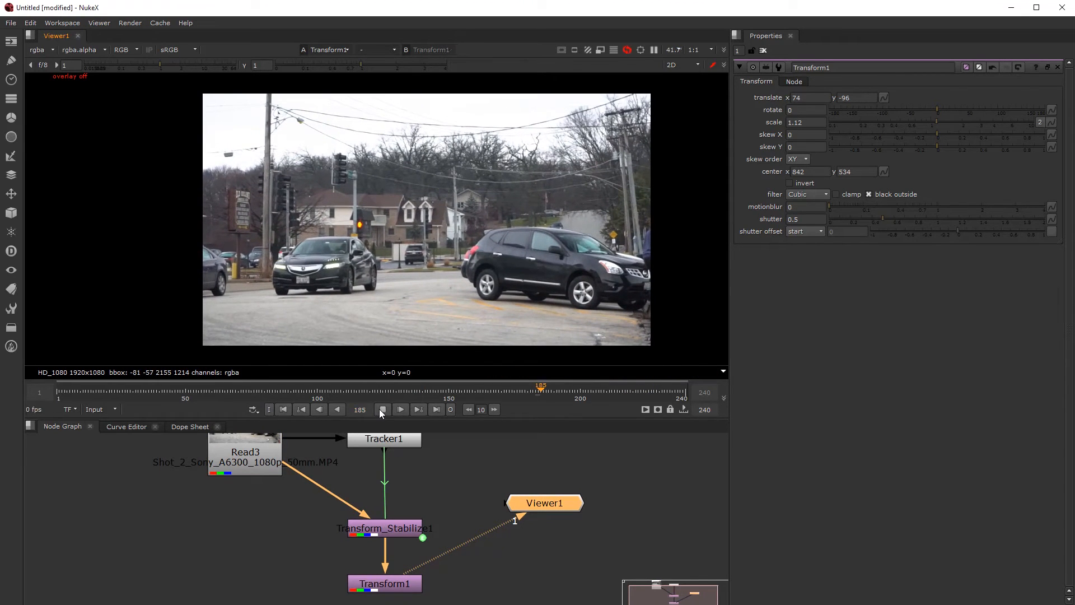
left_click(541, 392)
left_click(538, 393)
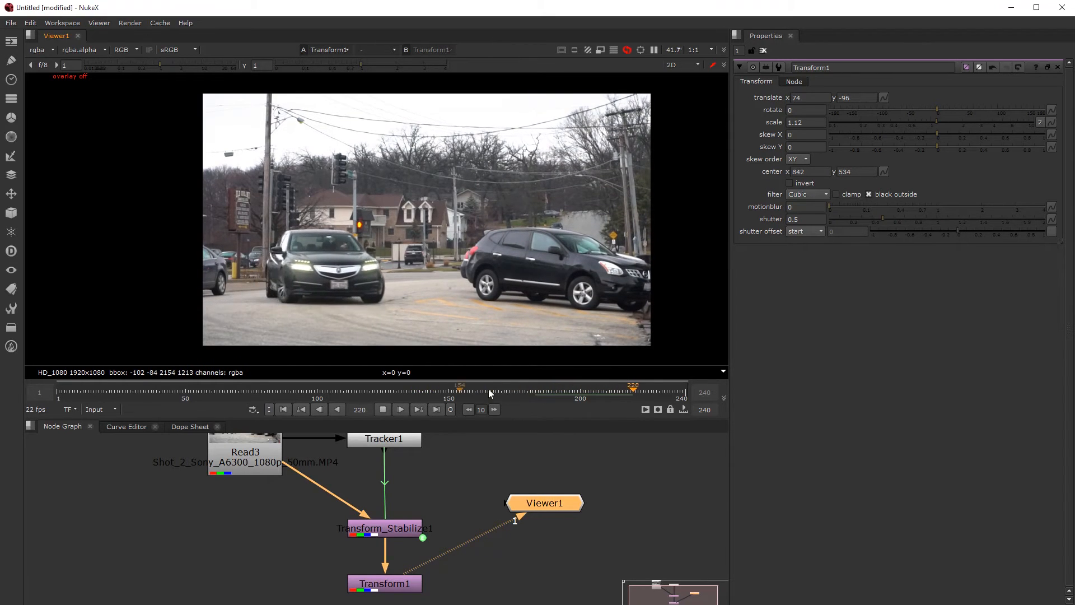
left_click(532, 395)
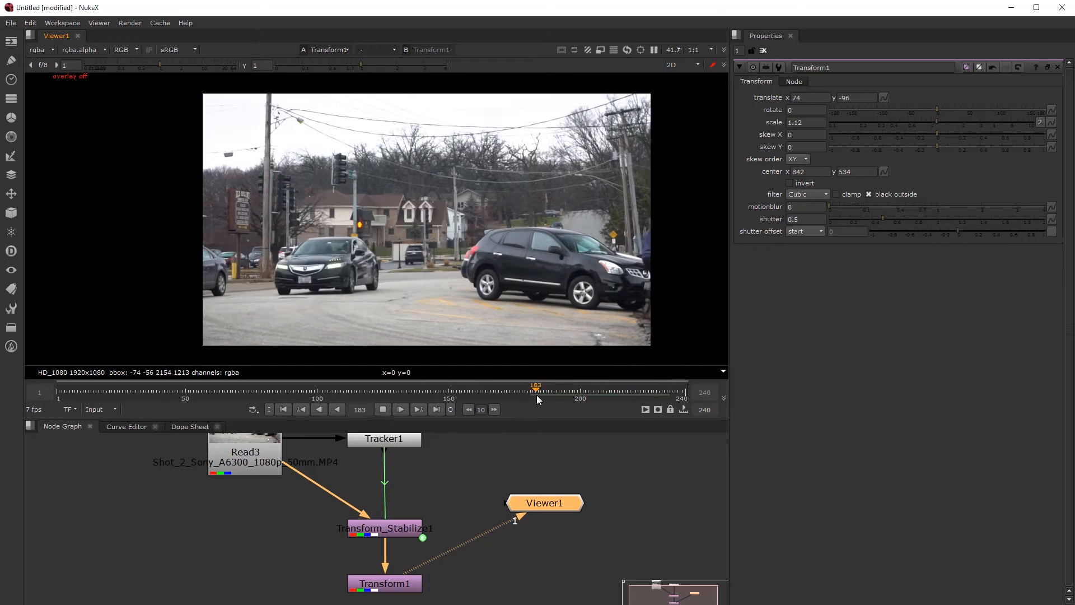
left_click_drag(314, 395, 290, 387)
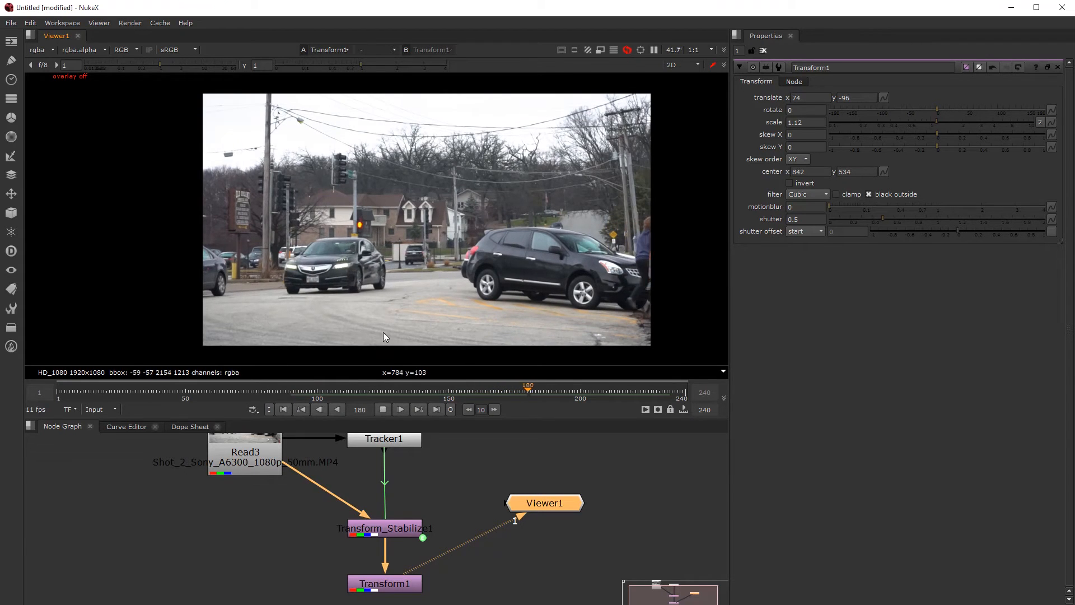
left_click(300, 393)
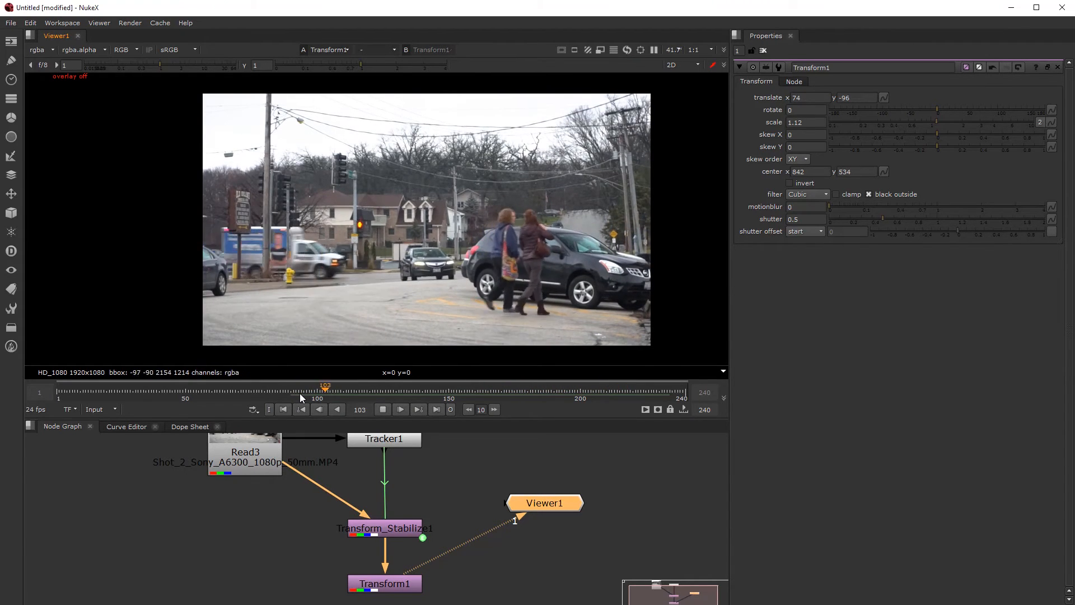
left_click(300, 393)
left_click(300, 393)
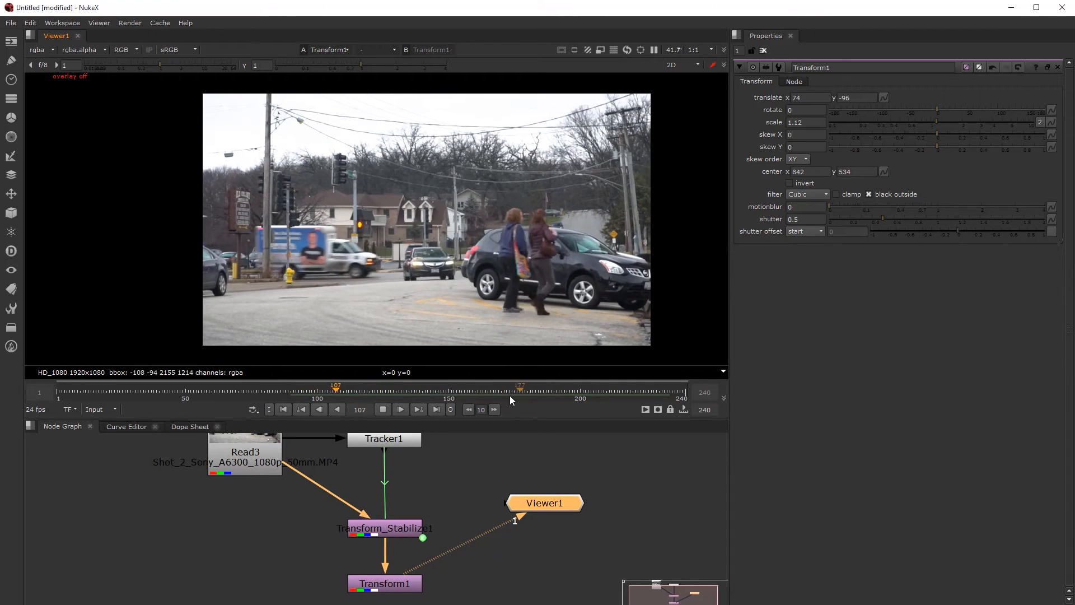
left_click(385, 409)
At frame 100, show the overlay, move Transform1's translate to about x -38, y -94, and set a key on it
left_click(395, 585)
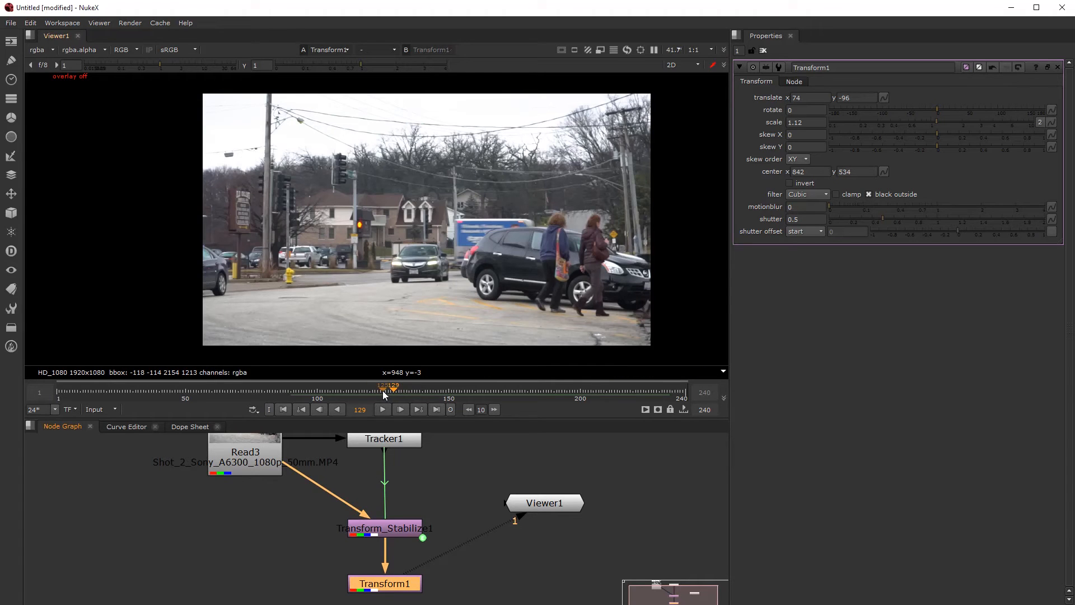
left_click_drag(392, 391, 318, 396)
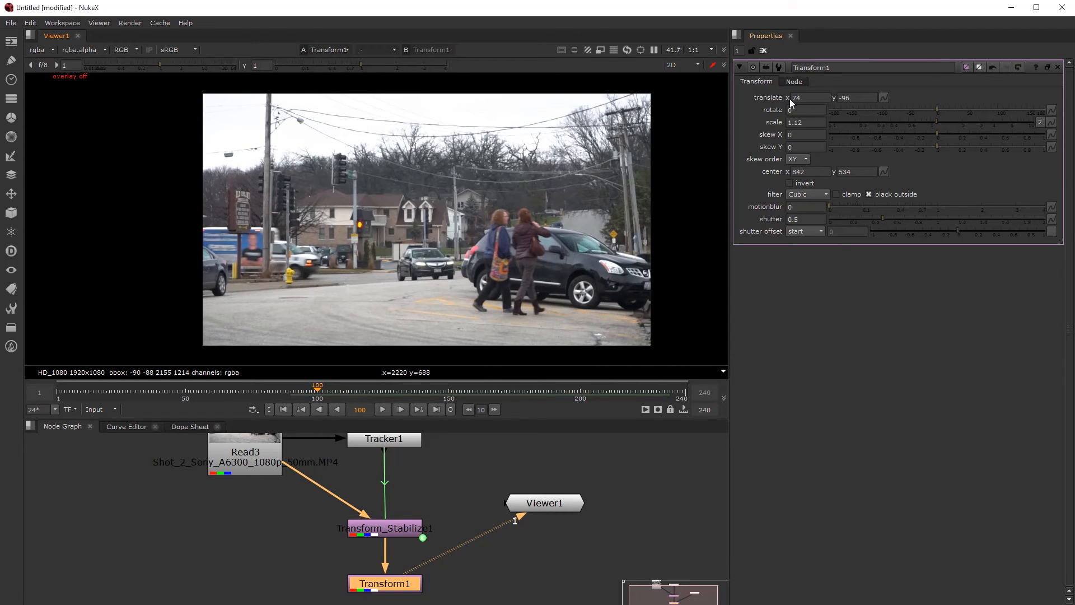
key("o")
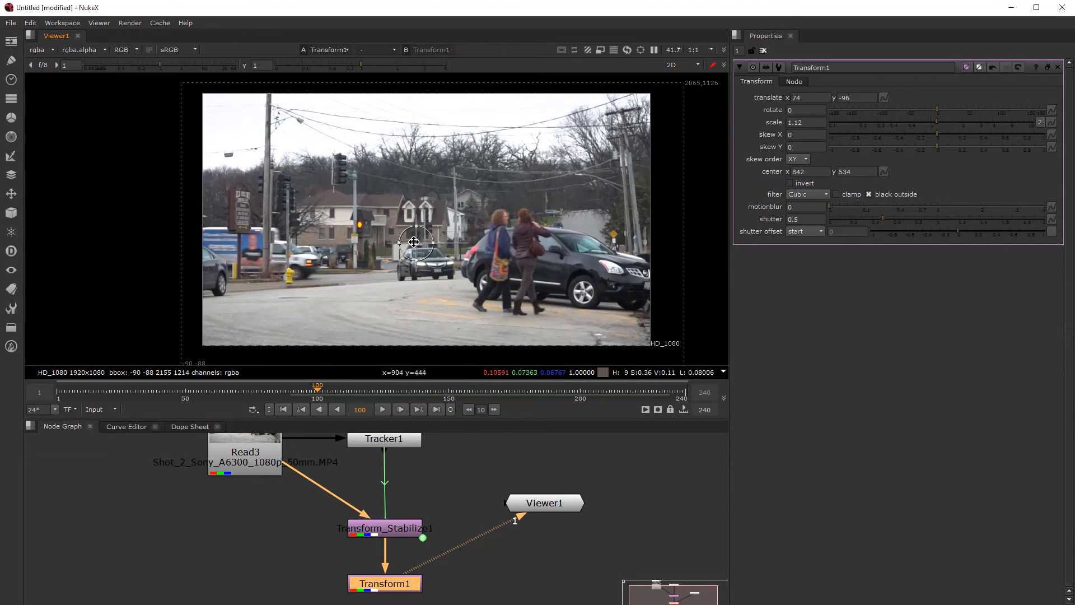
left_click_drag(413, 242, 388, 241)
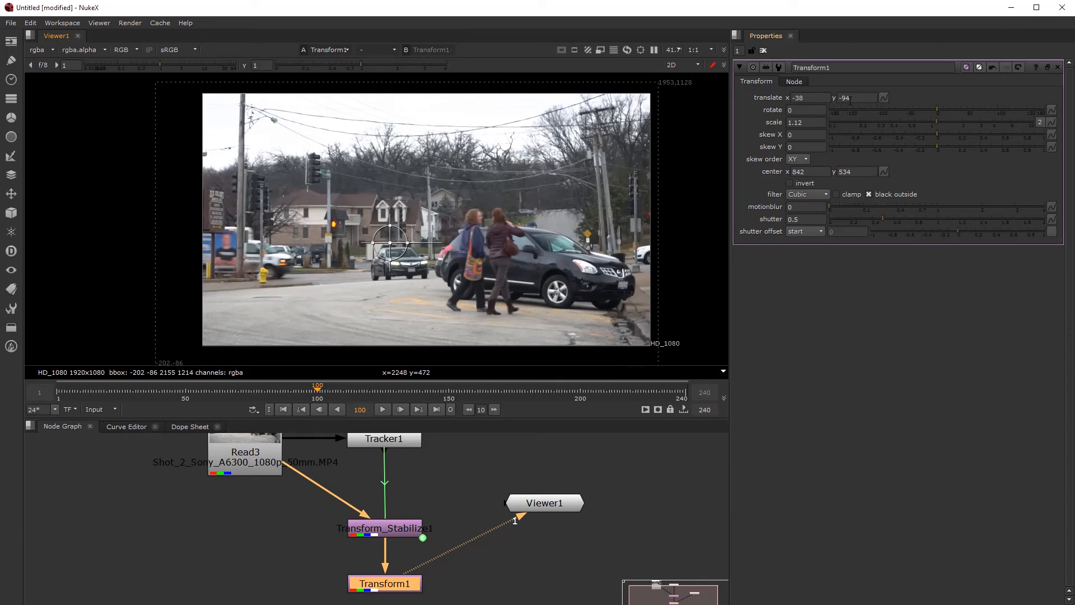
left_click(884, 98)
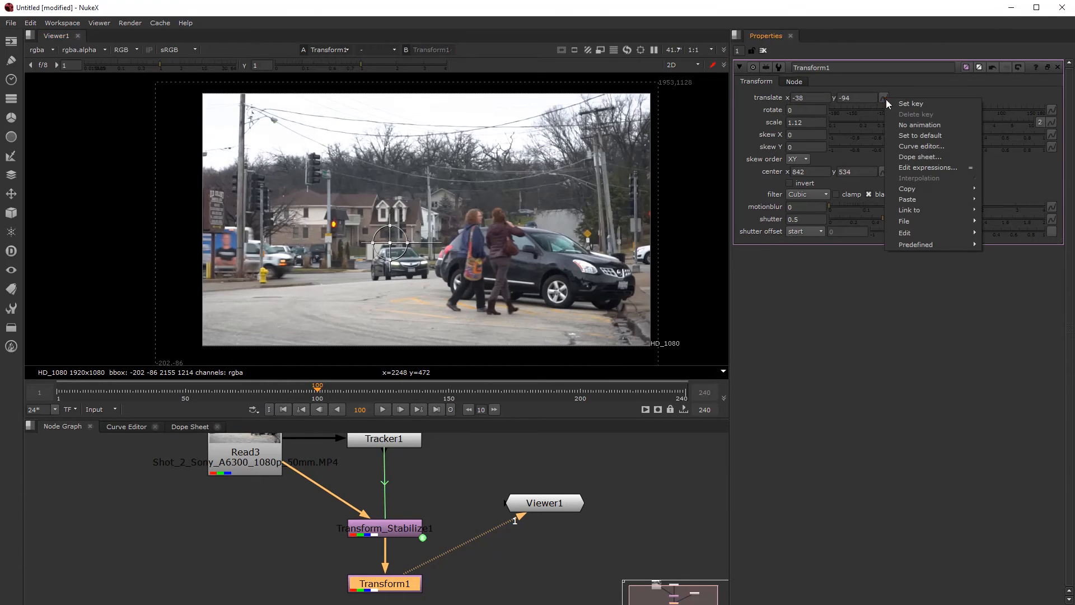
left_click(892, 101)
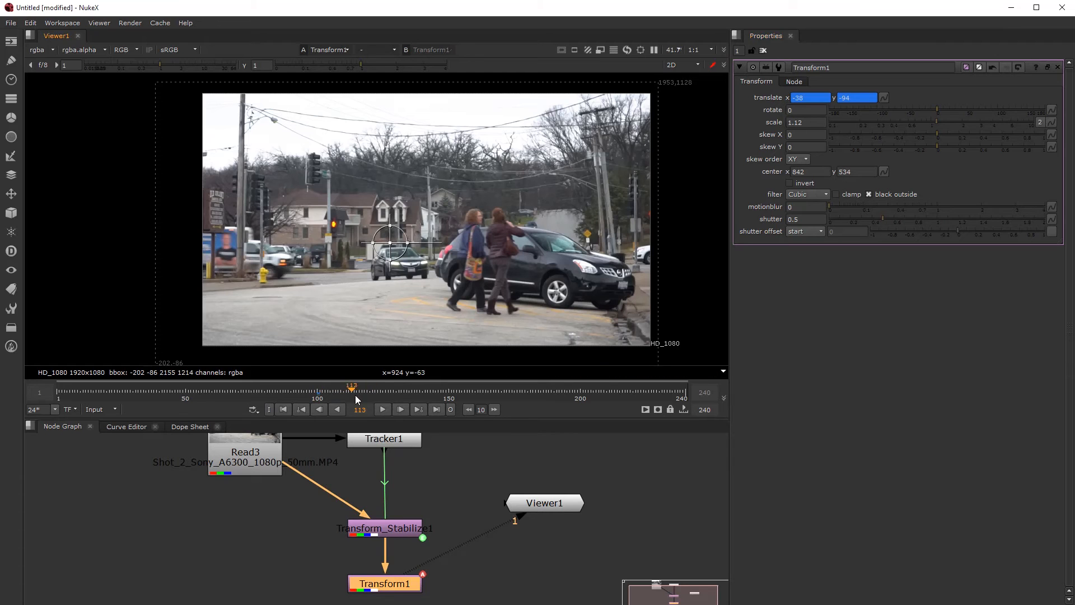
At frame 150, key Transform1's translate x at 63
left_click_drag(355, 394, 449, 393)
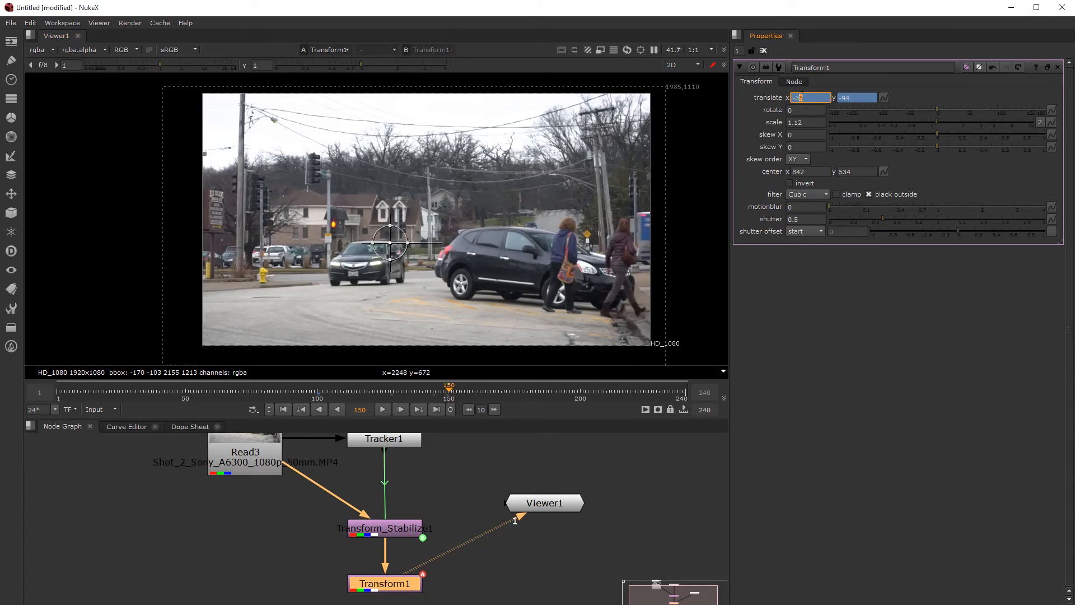
key("Up")
key("Up")
key("Up")
key("Up")
key("Up")
key("Up")
key("Up")
key("Up")
key("Up")
key("Up")
key("Up")
key("Up")
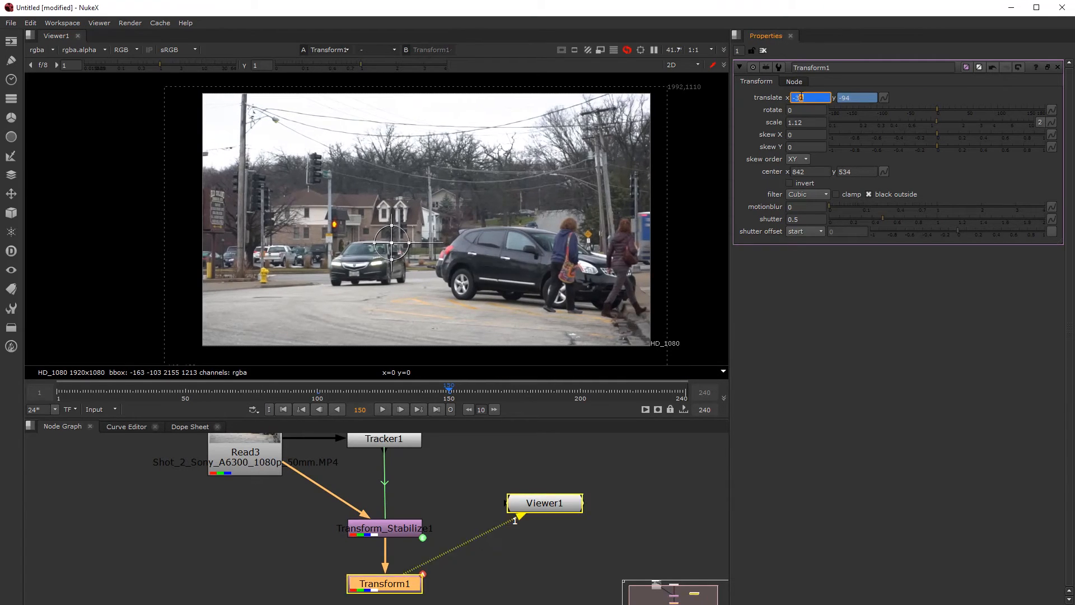
key("Up")
key("Up")
key("Up")
key("Up")
key("Up")
key("Up")
key("Up")
key("Up")
key("Up")
key("Up")
key("Up")
key("Up")
key("Up")
key("Up")
key("Up")
key("Up")
key("Up")
key("Up")
key("Up")
key("Up")
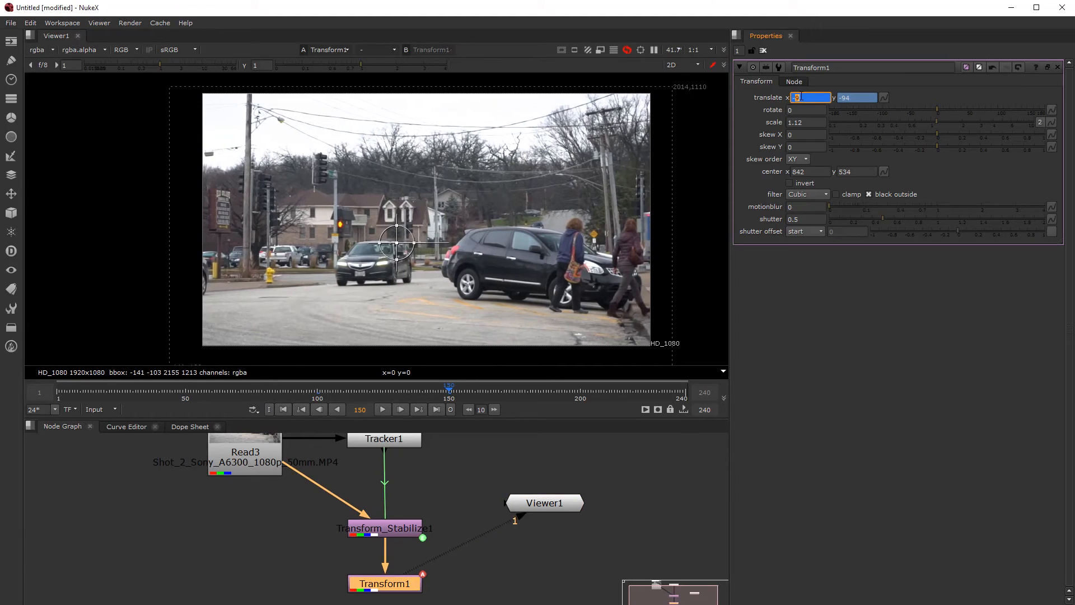
key("Up")
key("Up")
key("Up")
key("Up")
key("Up")
key("Up")
key("Up")
key("Up")
key("Up")
key("Up")
key("Up")
key("Up")
key("Up")
key("Up")
key("Up")
key("Up")
key("Up")
key("Up")
key("Up")
key("Up")
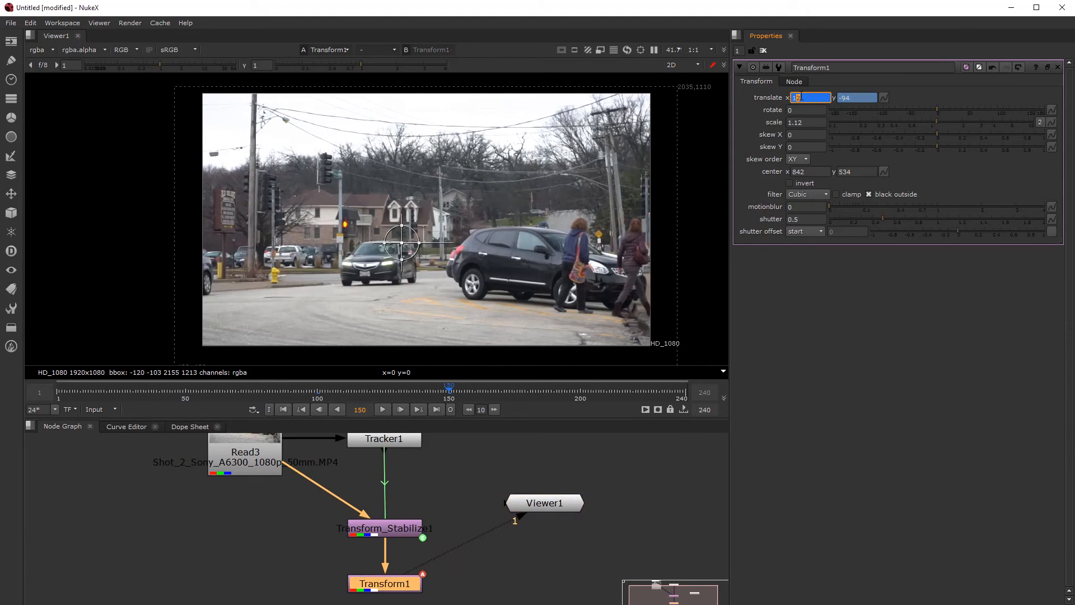
key("Up")
key("Up")
key("Up")
key("Up")
key("Up")
key("Up")
key("Up")
key("Up")
key("Up")
key("Up")
key("Up")
key("Up")
key("Up")
key("Up")
key("Up")
key("Up")
key("Up")
key("Up")
key("Up")
key("Up")
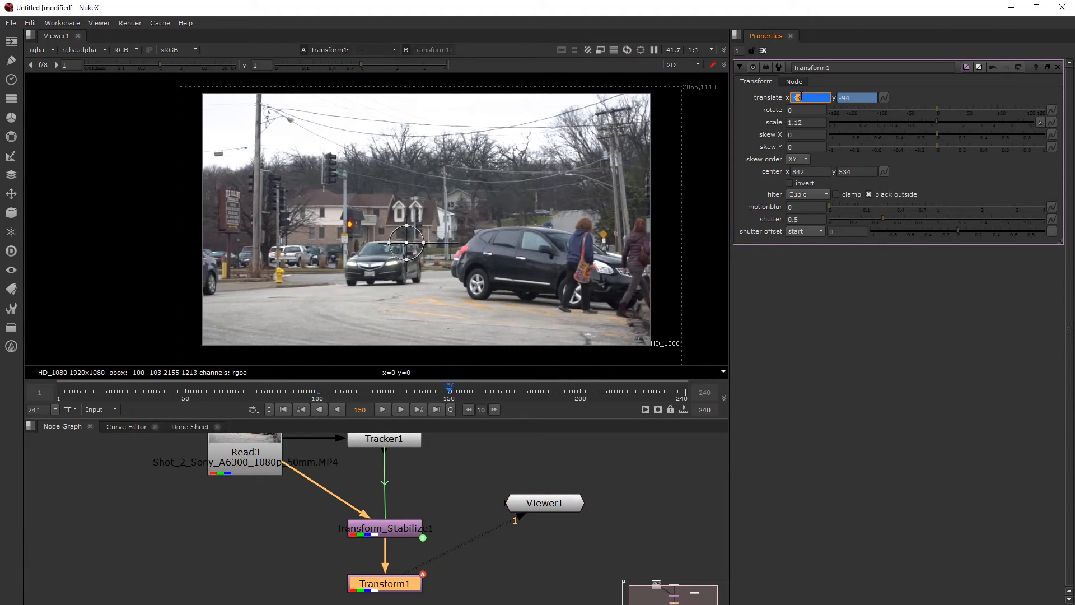
key("Up")
key("Up")
key("Up")
key("Up")
key("Up")
key("Up")
key("Up")
key("Up")
key("Up")
key("Up")
key("Up")
key("Up")
key("Up")
key("Up")
key("Up")
key("Up")
key("Up")
key("Up")
key("Up")
key("Up")
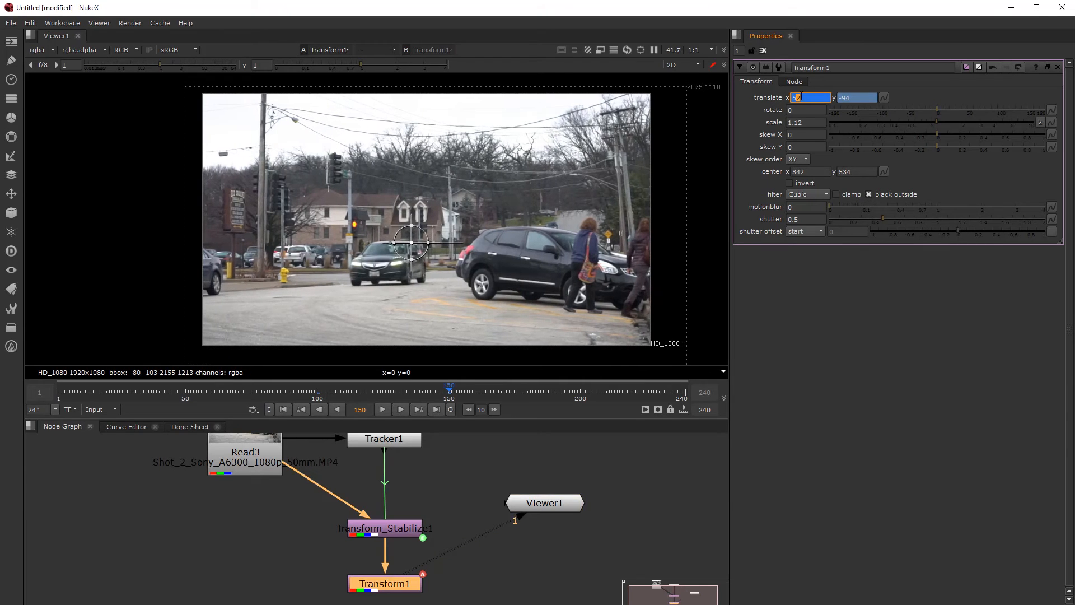
key("Up")
key("Up")
key("Up")
key("Up")
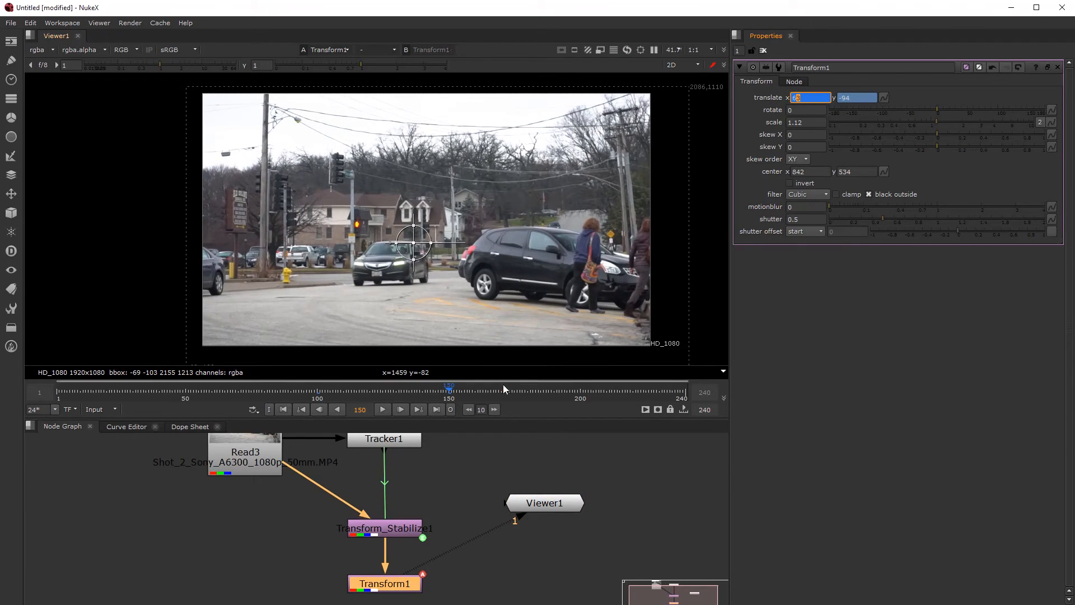
Hide the overlay and play the shot repeatedly from frame 100 to check the movement between the two translate keys
left_click_drag(406, 397, 318, 398)
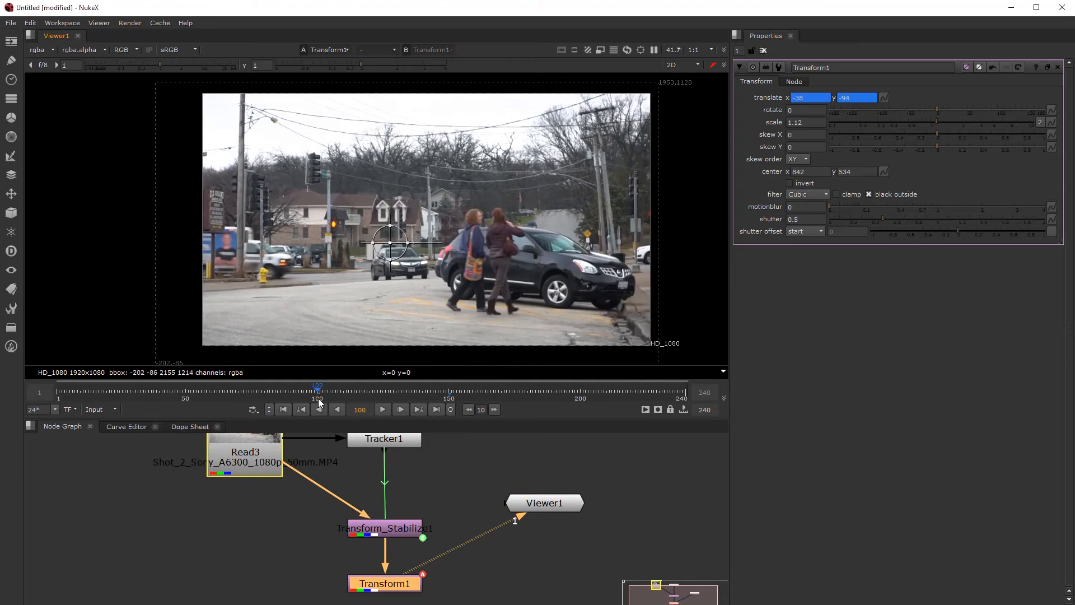
left_click(384, 409)
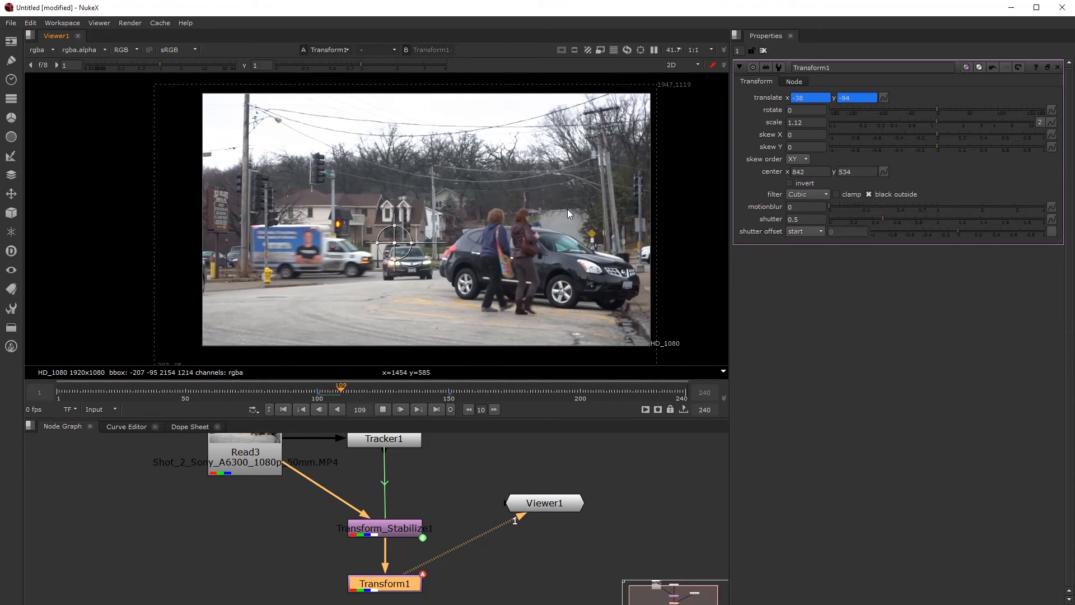
key("o")
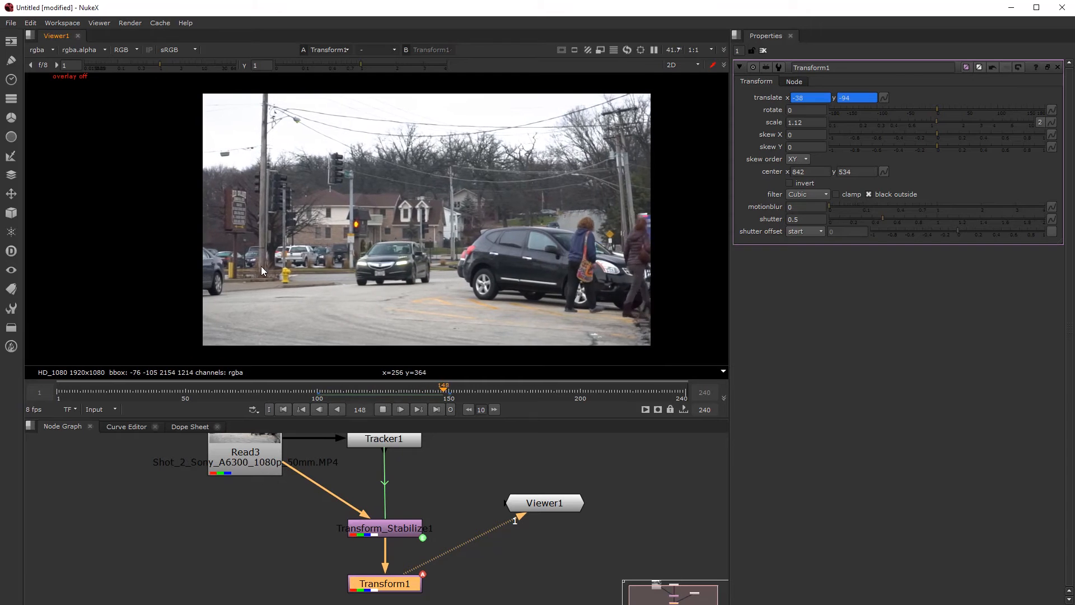
left_click(318, 391)
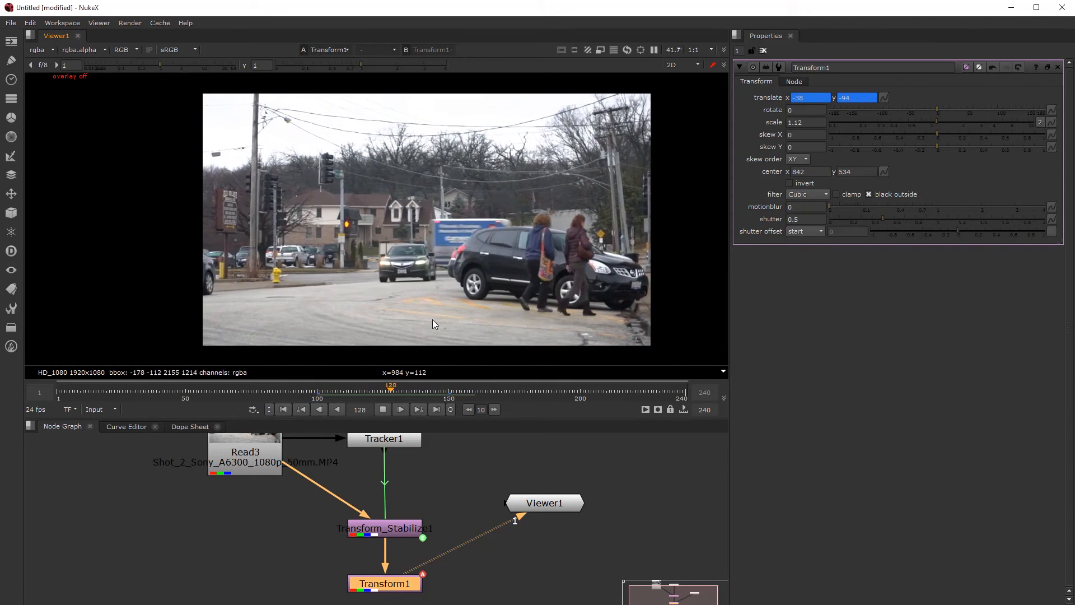
left_click(320, 394)
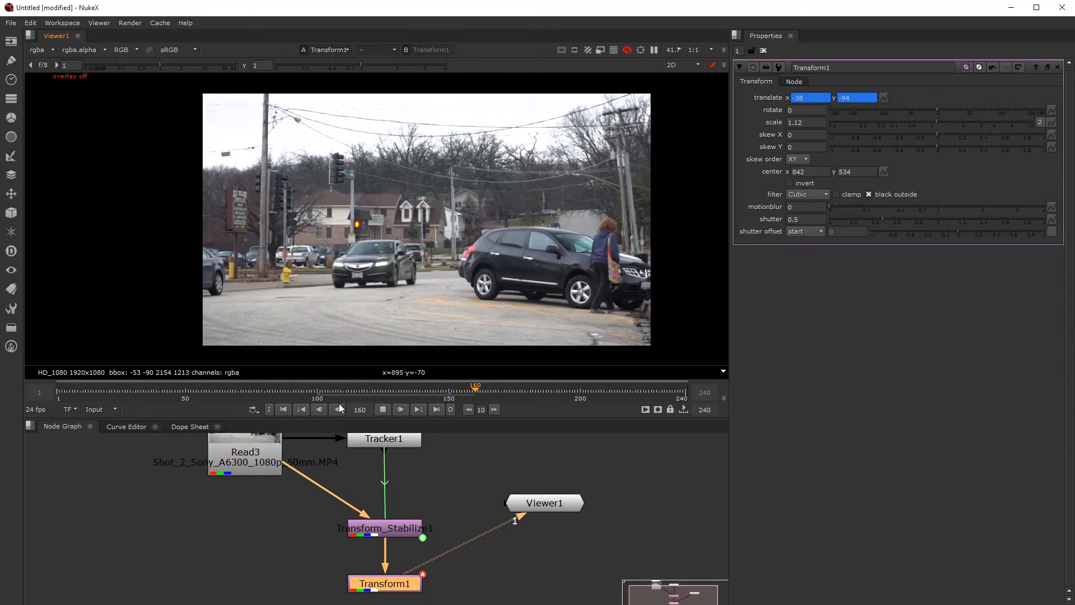
left_click(320, 392)
left_click(382, 409)
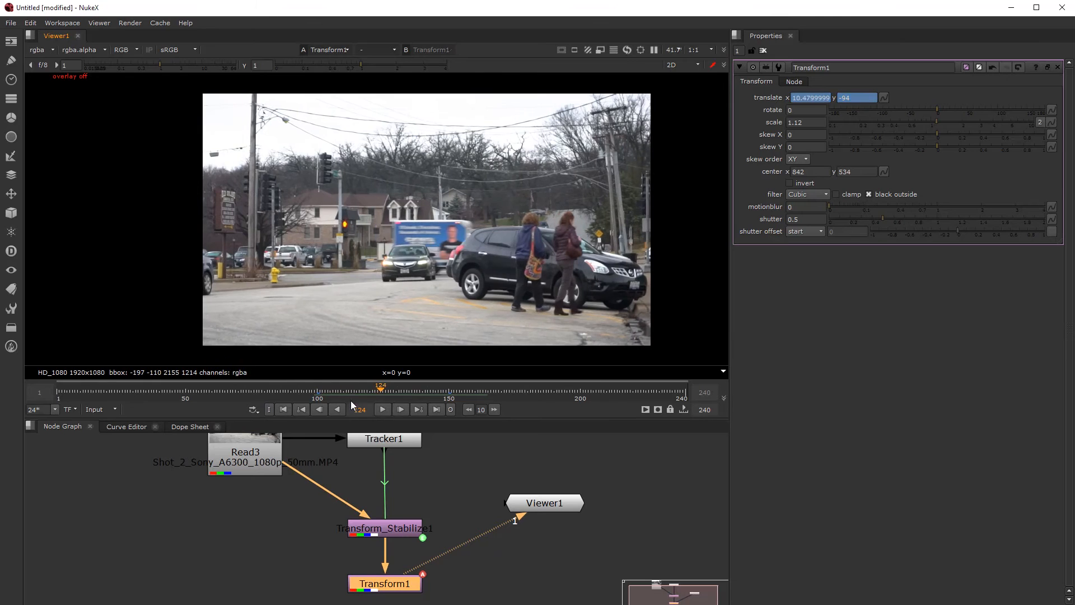
left_click(317, 394)
key("Left")
key("Left")
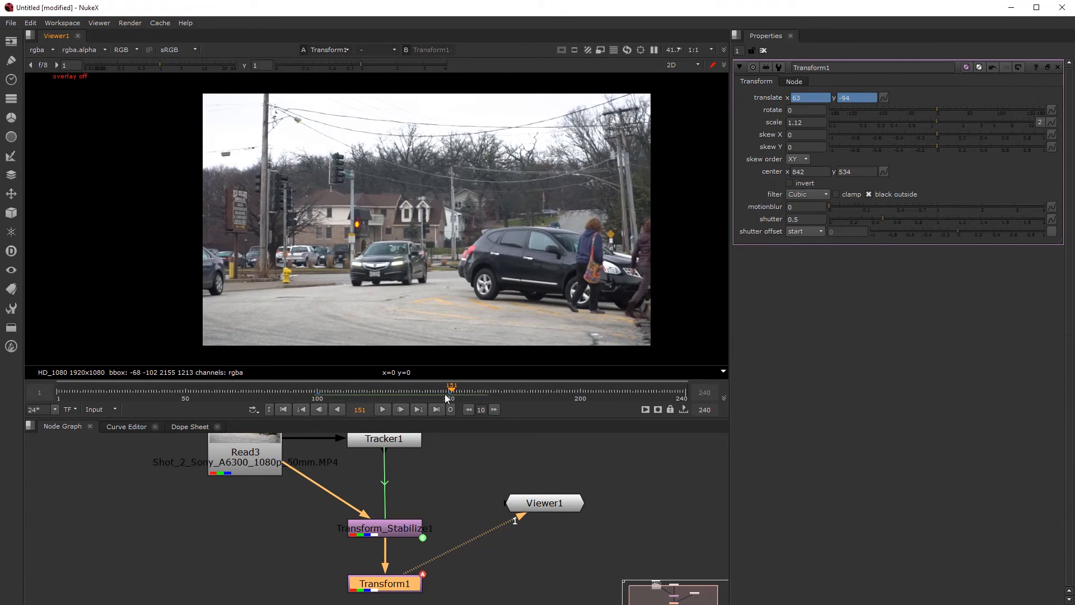
Display Transform1's translate x curve by itself in the Curve Editor, frame both keys, and select the key at frame 100
left_click(135, 427)
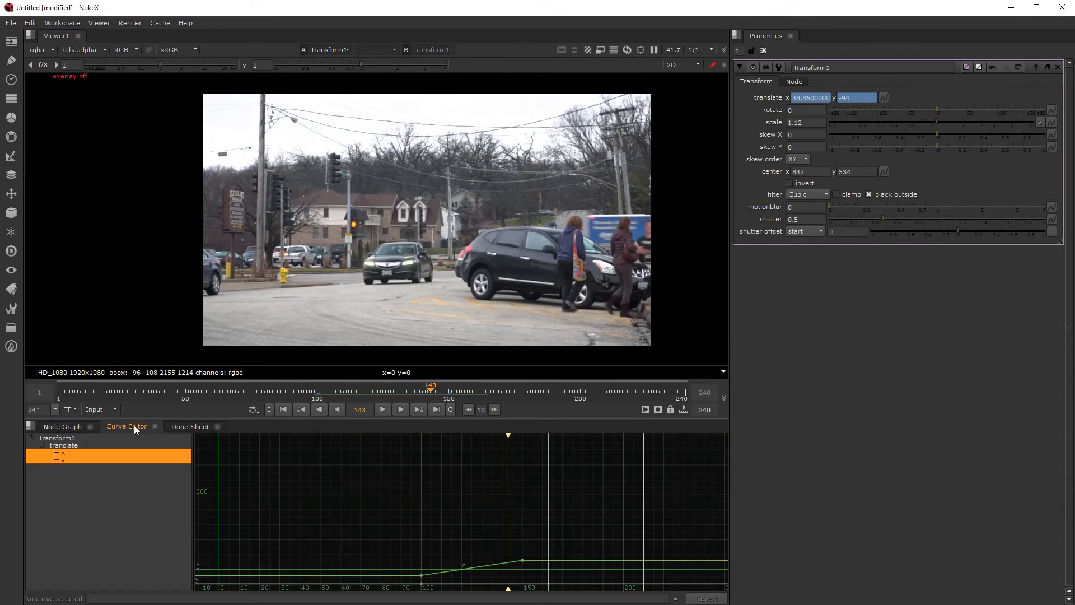
key("f")
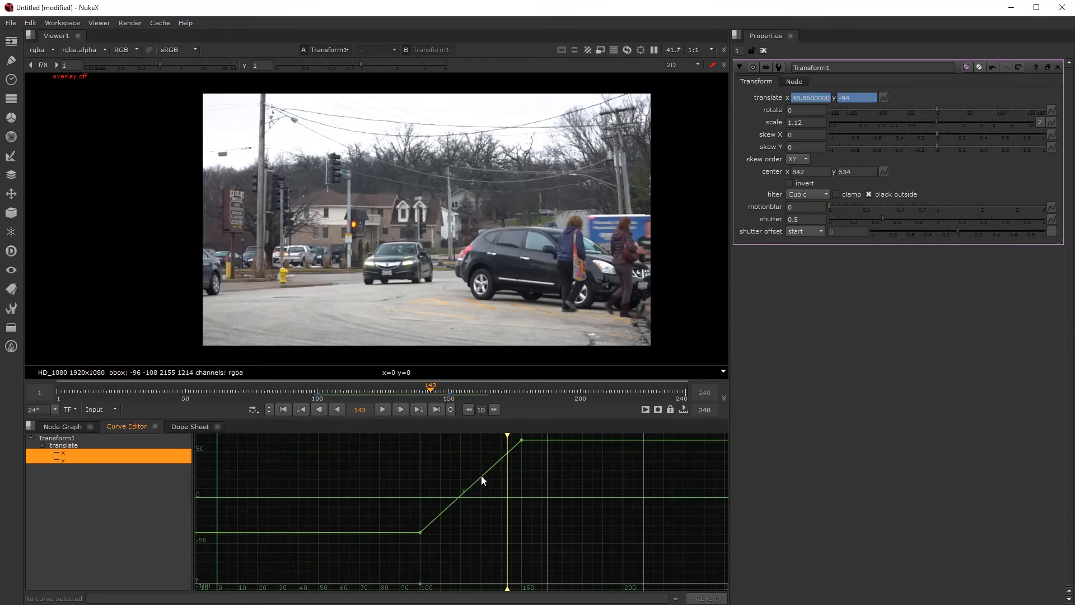
left_click(65, 461)
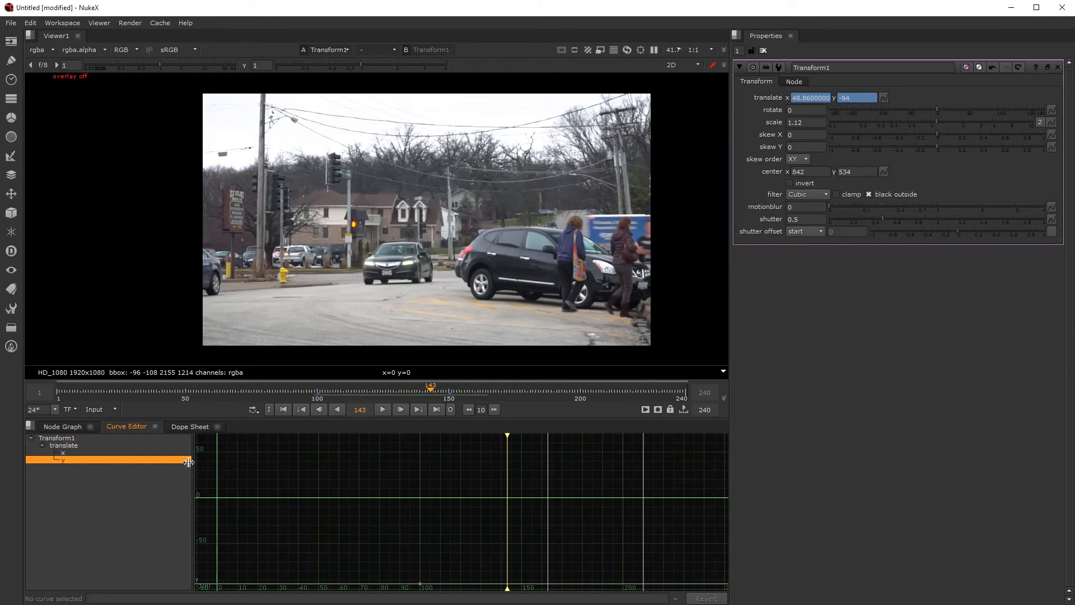
left_click(76, 453)
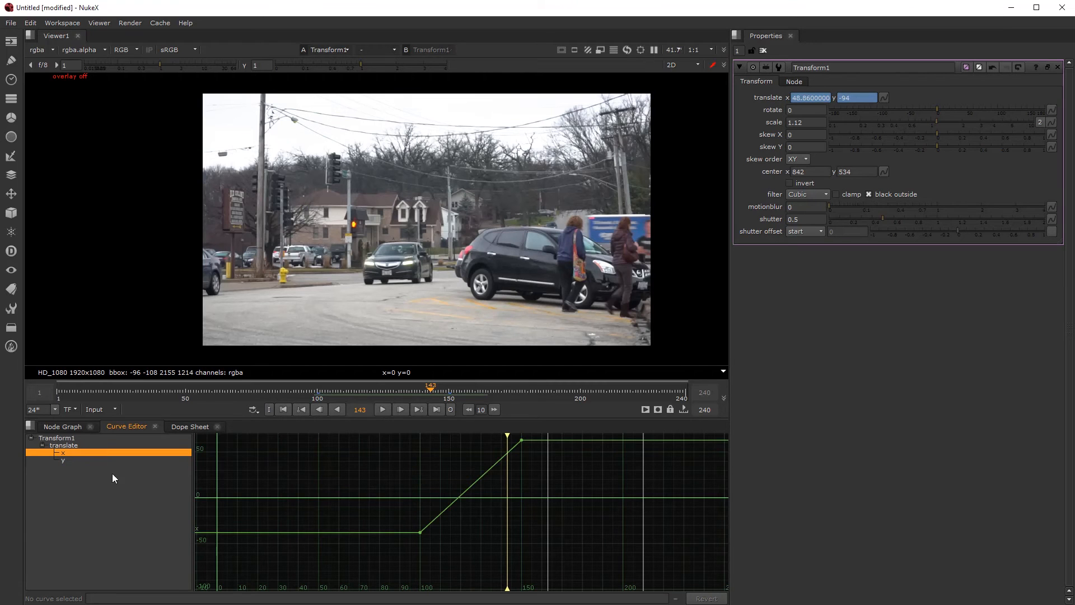
scroll(418, 462, "up", 5)
scroll(419, 466, "down", 3)
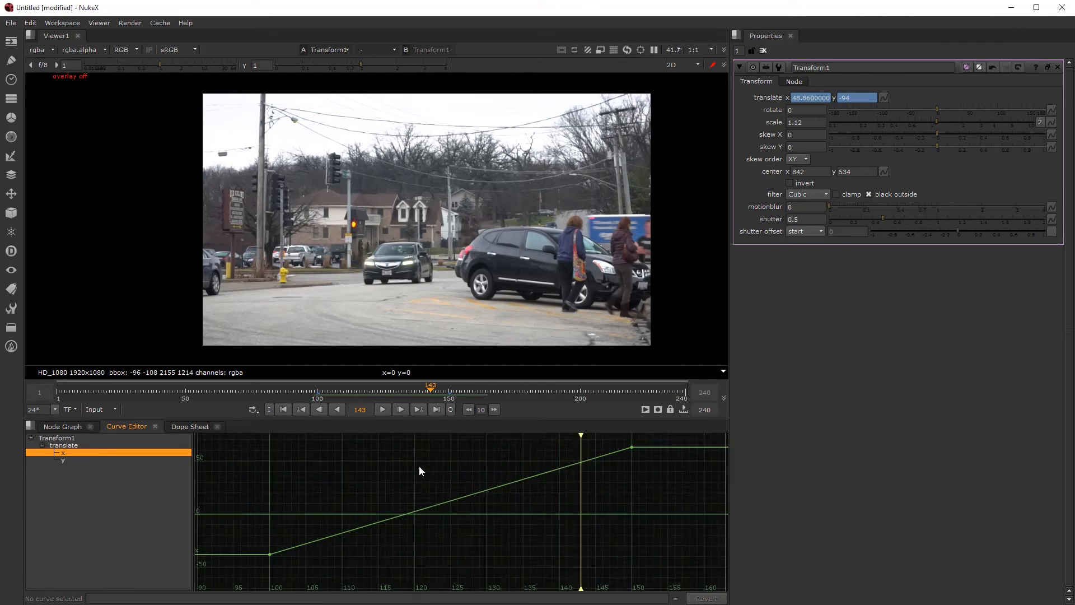
left_click_drag(280, 480, 354, 579)
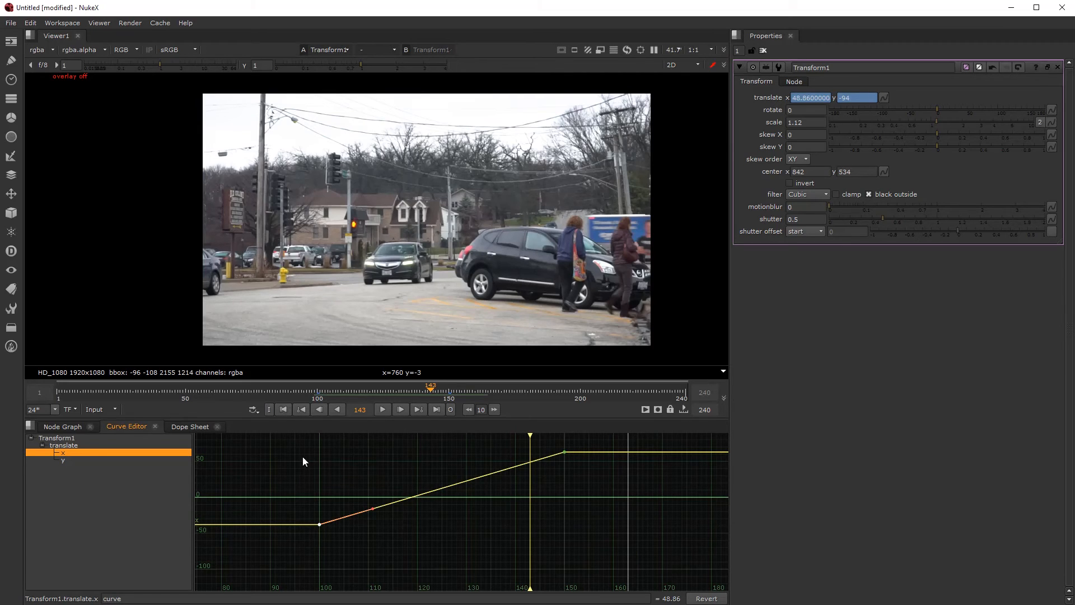
Move the second translate x key to frame 115 and play the shot from just before frame 100
left_click_drag(565, 452, 393, 452)
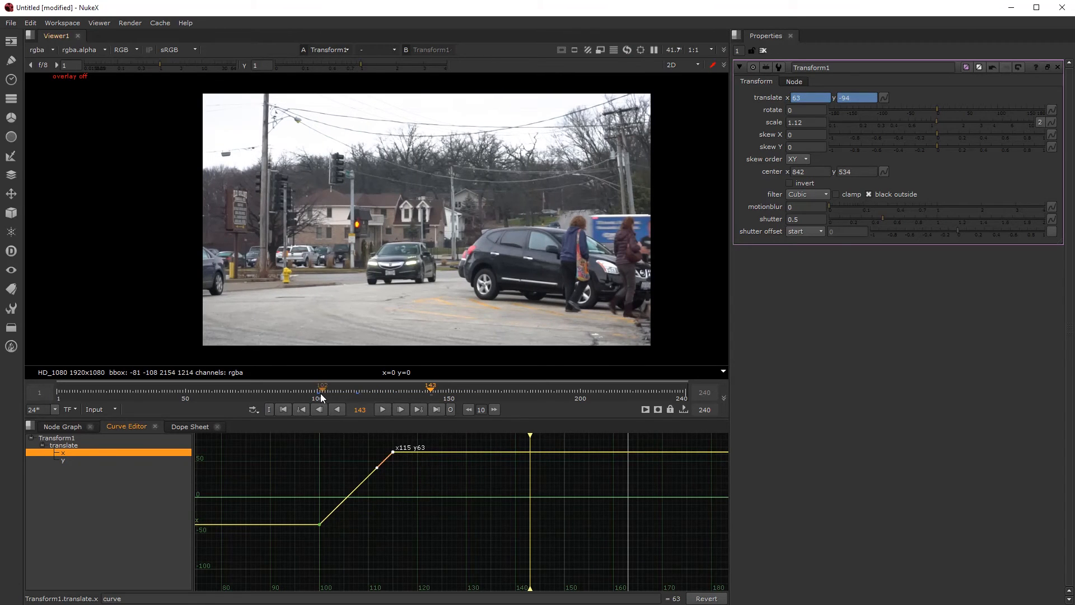
left_click_drag(321, 393, 307, 393)
left_click(382, 410)
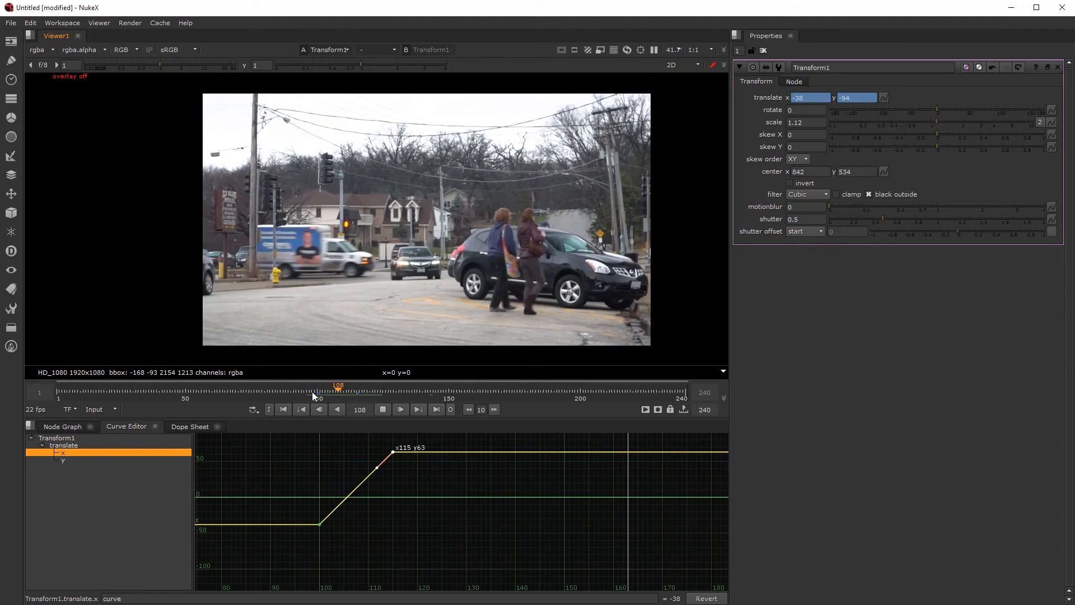
left_click(382, 410)
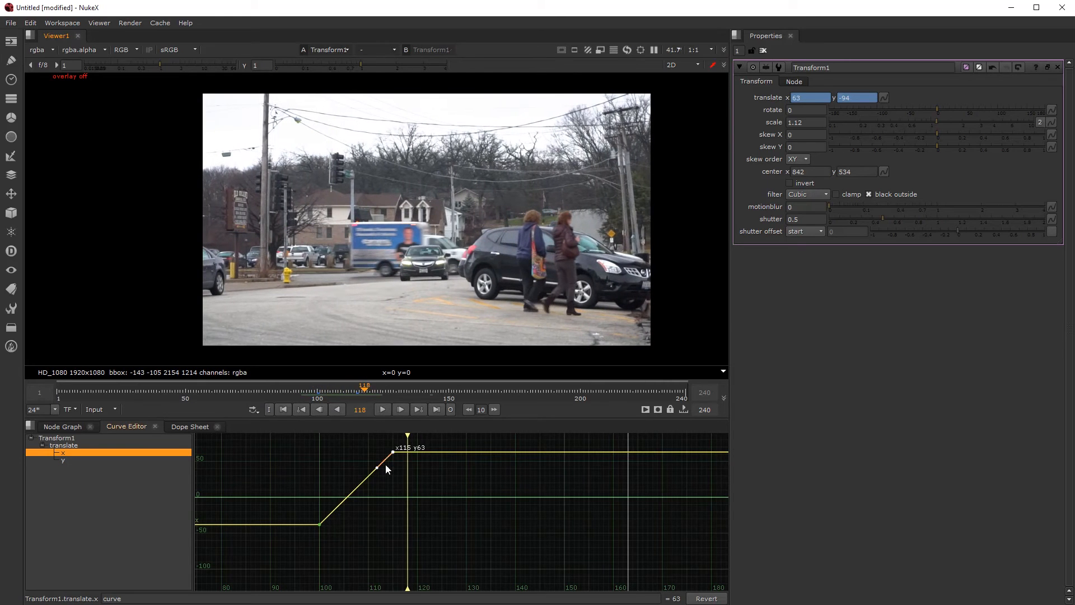
Set both translate x keys to Horizontal interpolation and play the eased movement from around frame 100
left_click_drag(297, 434, 422, 581)
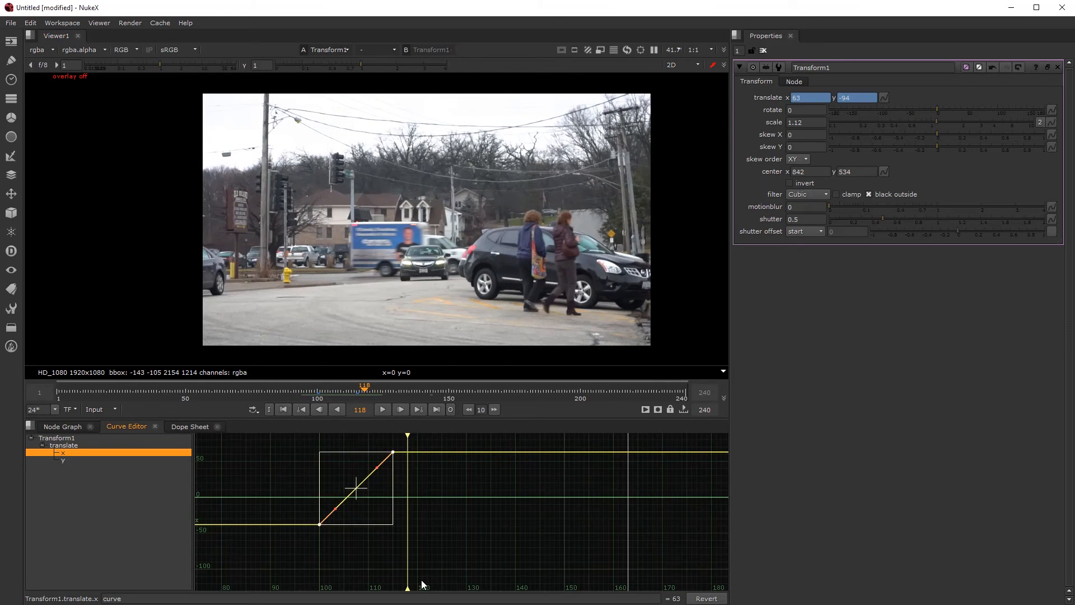
right_click(379, 457)
mouse_move(423, 485)
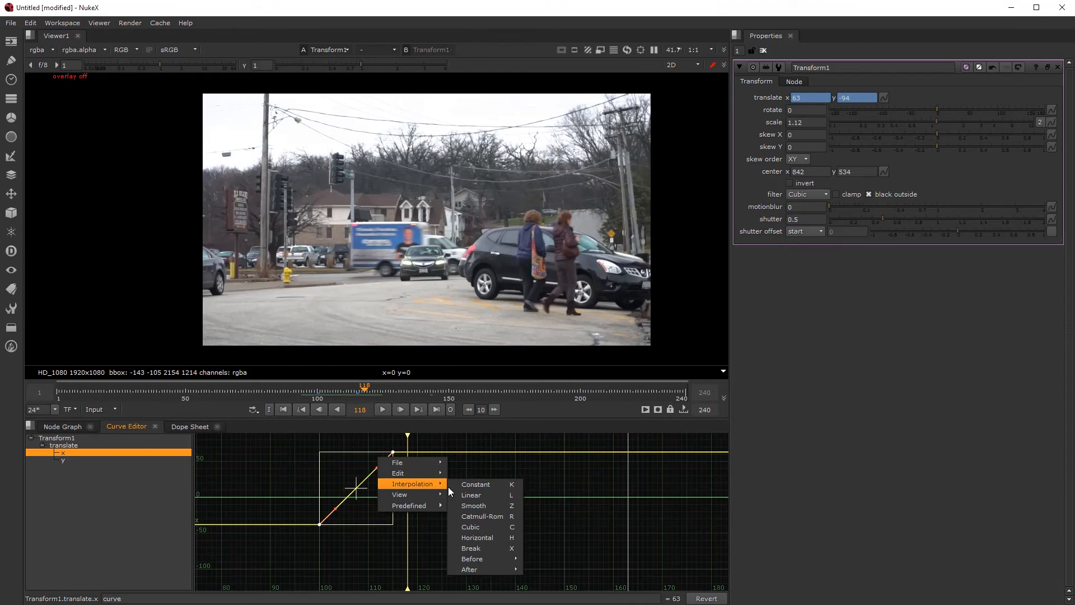
left_click(489, 536)
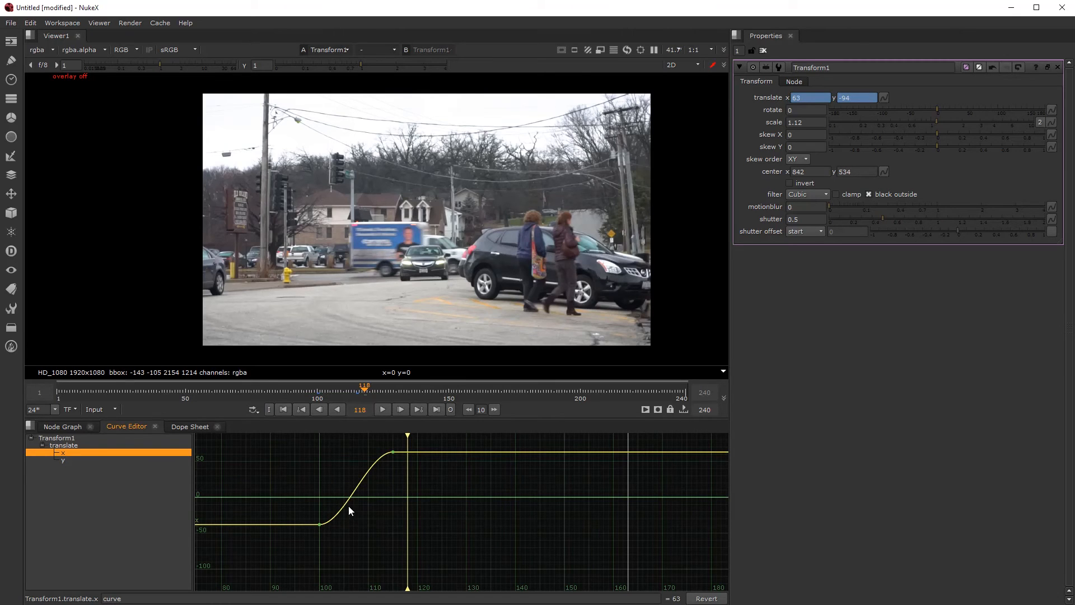
left_click(323, 398)
left_click(383, 409)
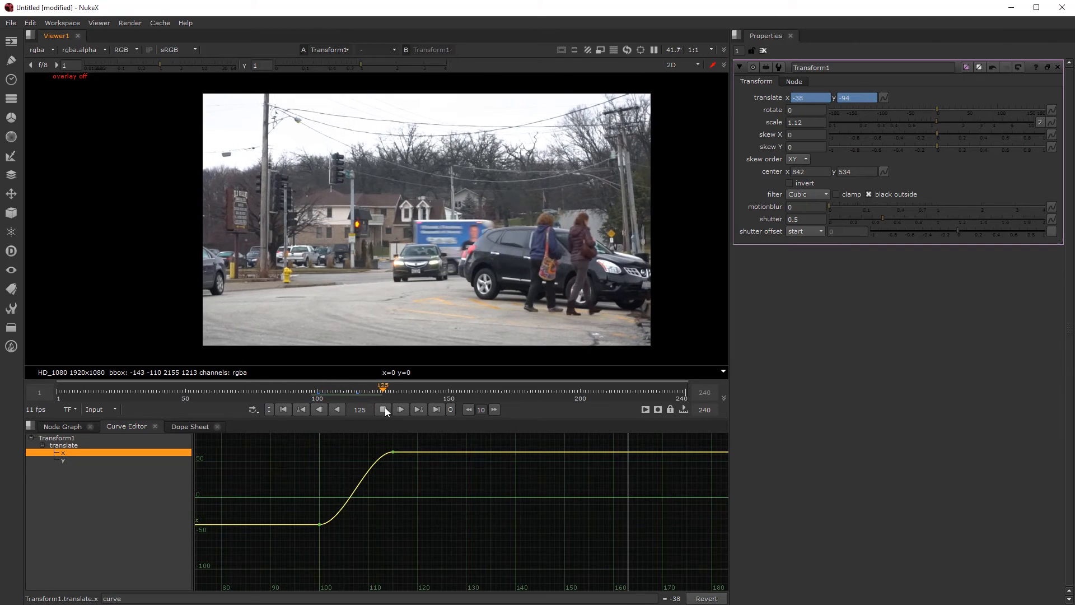
left_click(311, 396)
key("k")
Move the second translate x key to frame 138 and replay the pan from around frame 100
left_click_drag(361, 440, 505, 452)
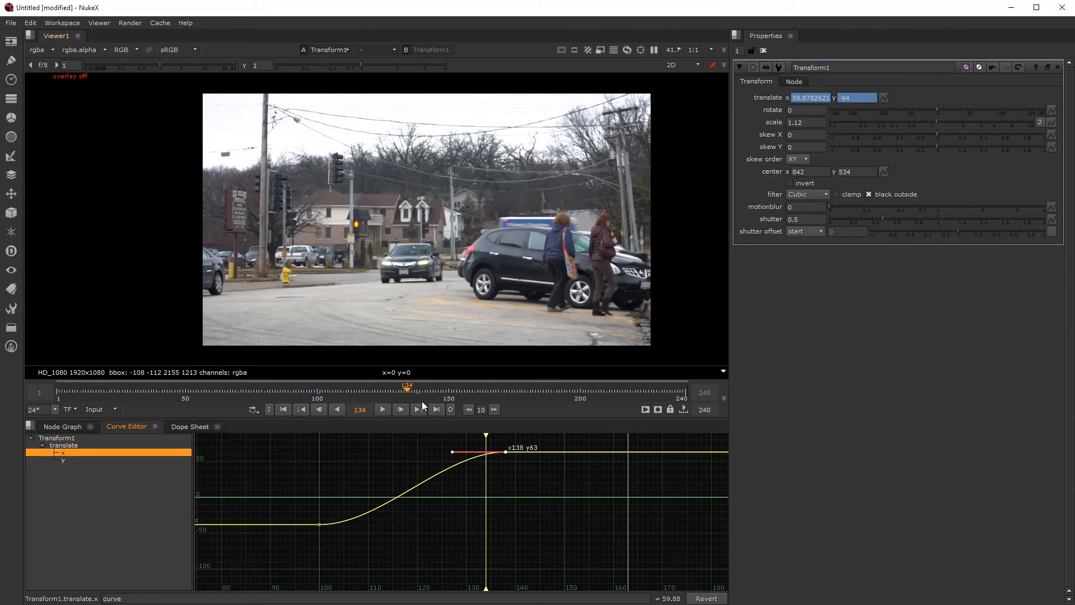
left_click_drag(402, 387, 318, 392)
left_click(382, 408)
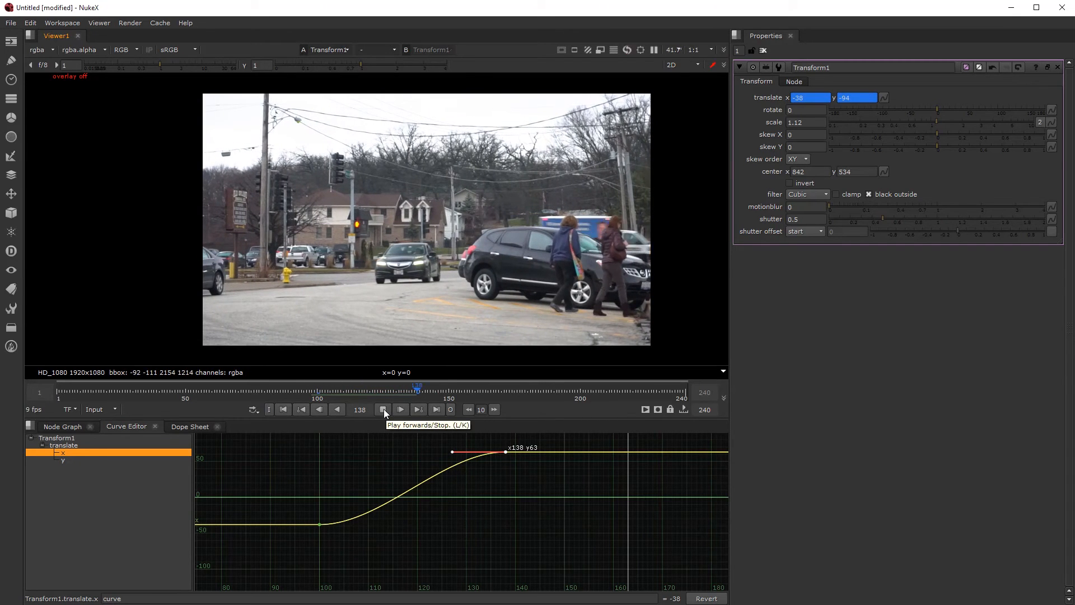
left_click(316, 393)
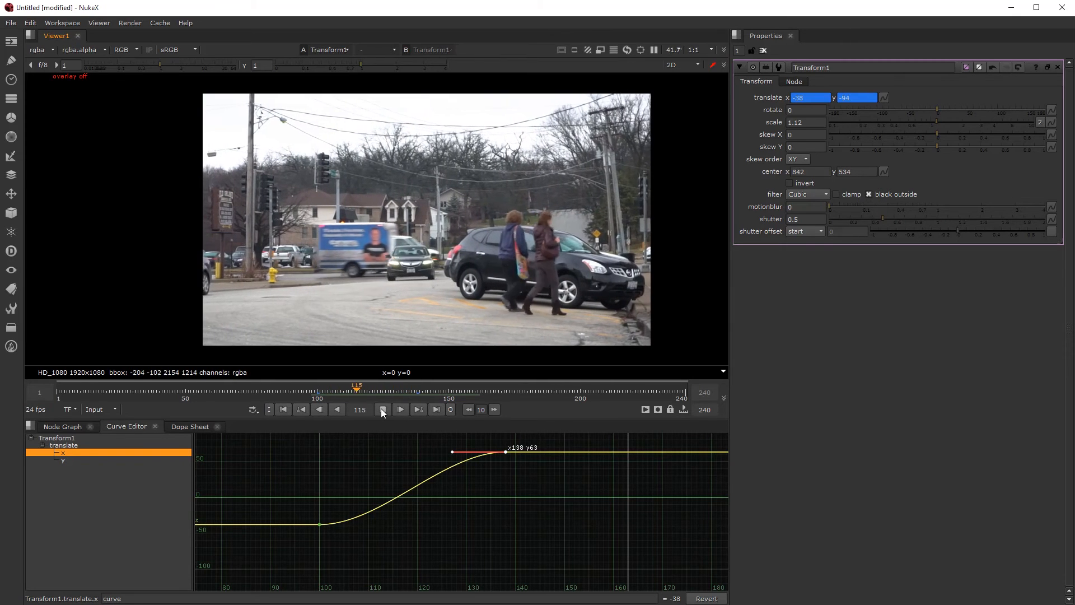
left_click(381, 409)
key("h")
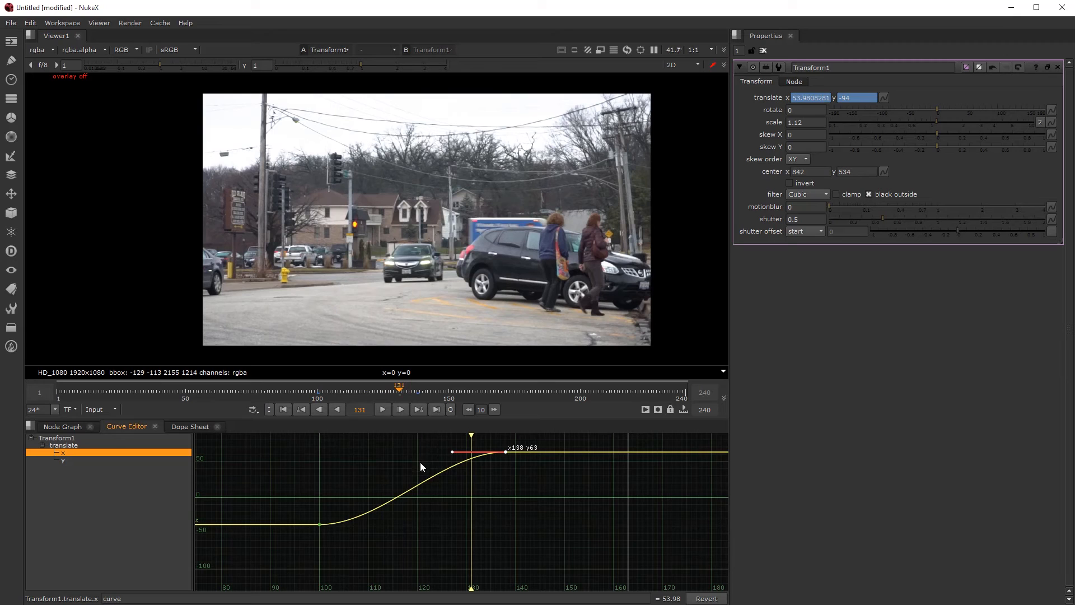
Try lowering the tangent handle of the frame 138 key and undo the change to the curve
mouse_move(451, 454)
left_mouse_down()
mouse_move(455, 468)
mouse_move(442, 450)
mouse_move(447, 474)
left_mouse_up()
key("ctrl+z")
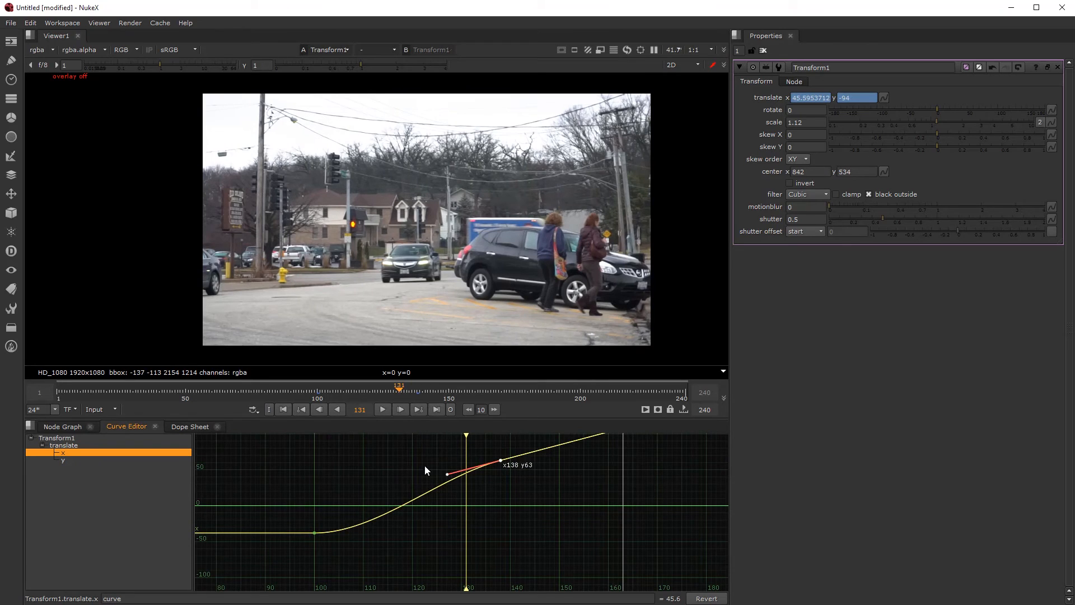
key("ctrl+z")
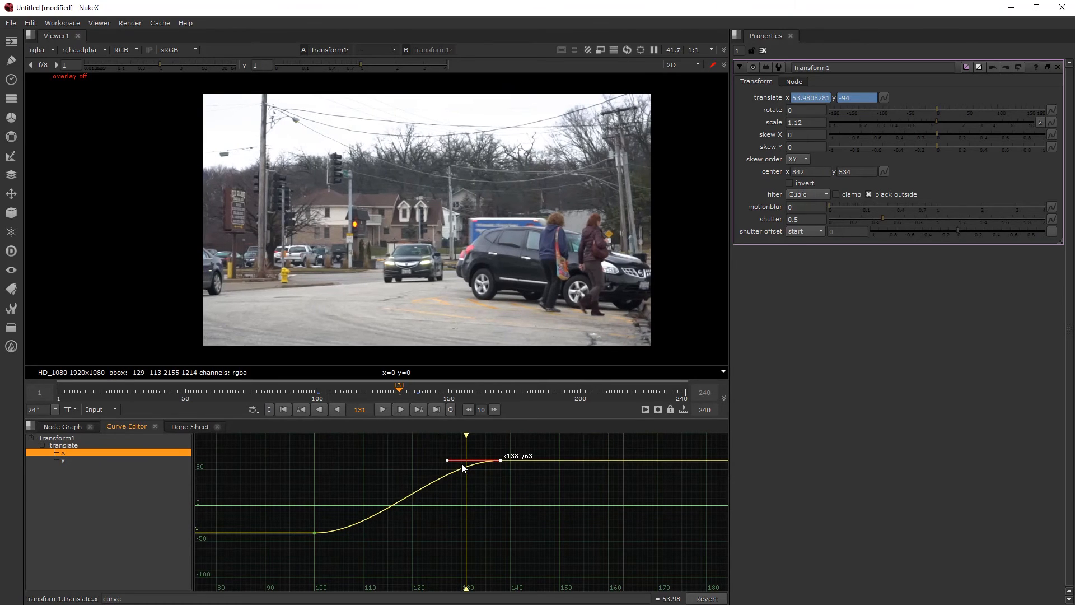
Break the tangents of the frame 138 key, then try deleting the key and undo the deletion
right_click(502, 460)
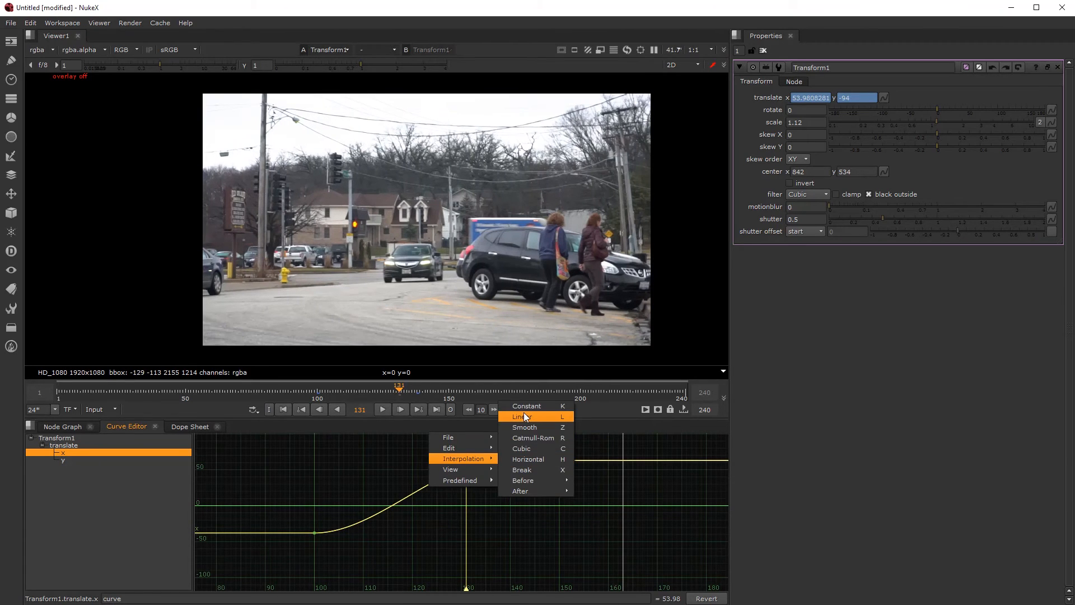
left_click(535, 470)
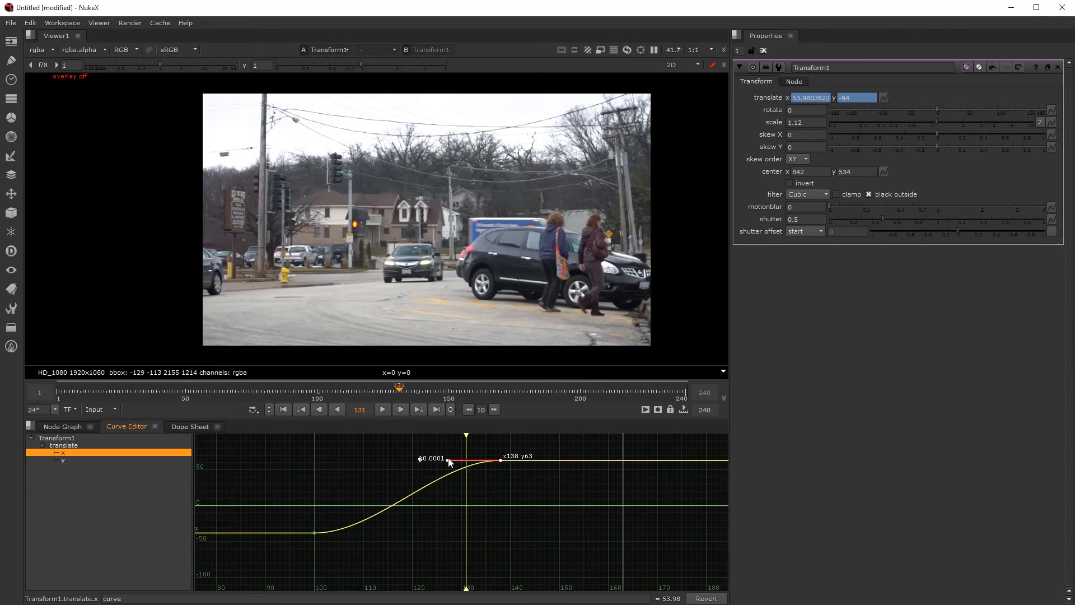
key("Delete")
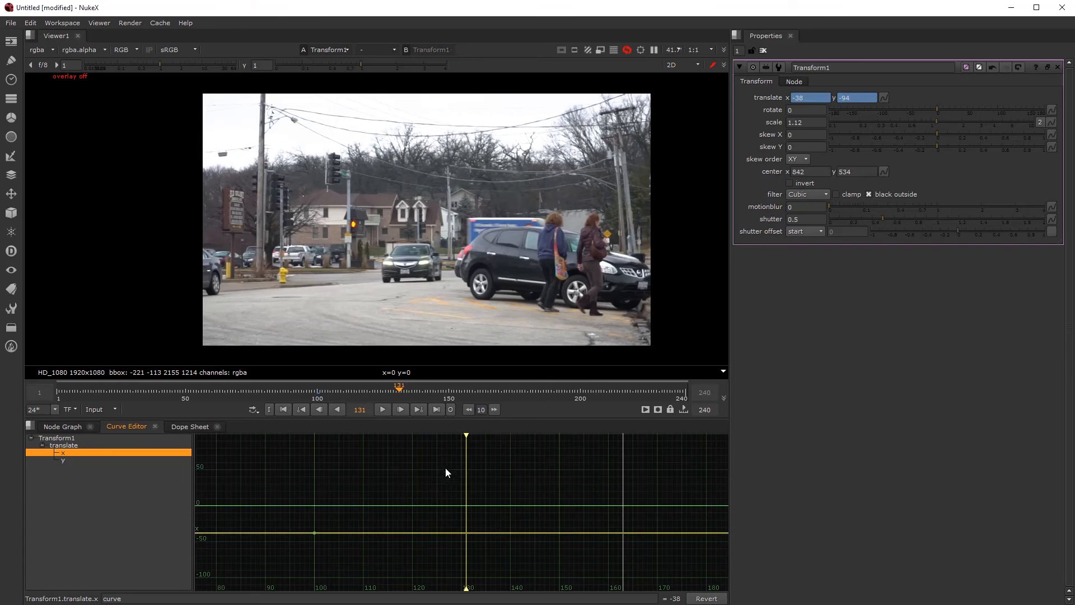
key("ctrl+z")
Try reshaping the curve at the frame 138 key, undo the change, and clear the key selection
left_click(500, 461)
left_click_drag(420, 458, 468, 450)
key("ctrl+z")
left_click(357, 491)
Select both translate x keys and set their interpolation to Linear
left_click_drag(287, 440, 523, 588)
right_click(332, 462)
mouse_move(392, 489)
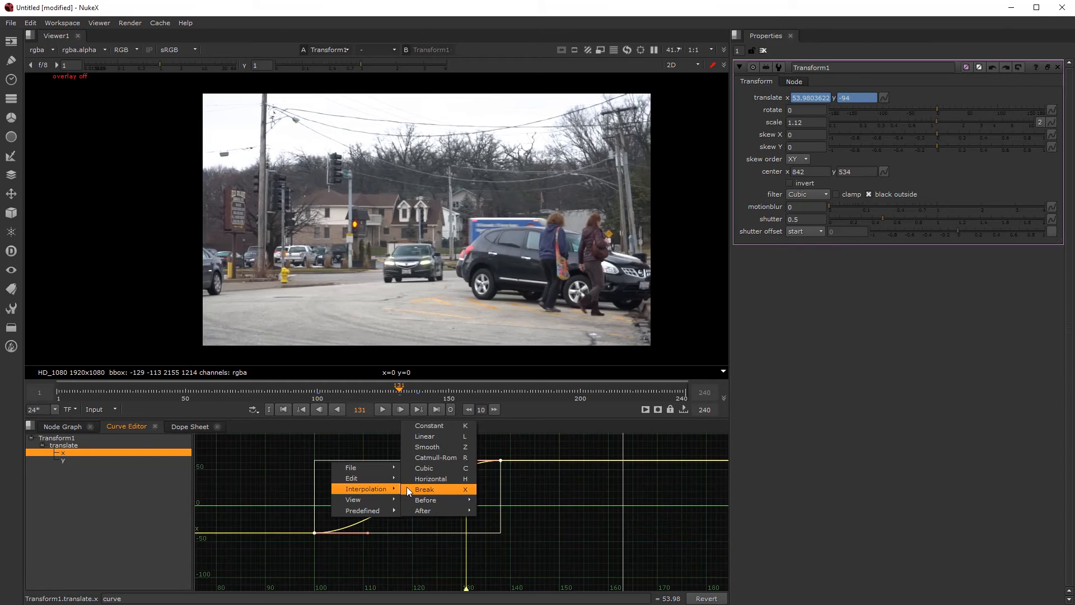
left_click(439, 436)
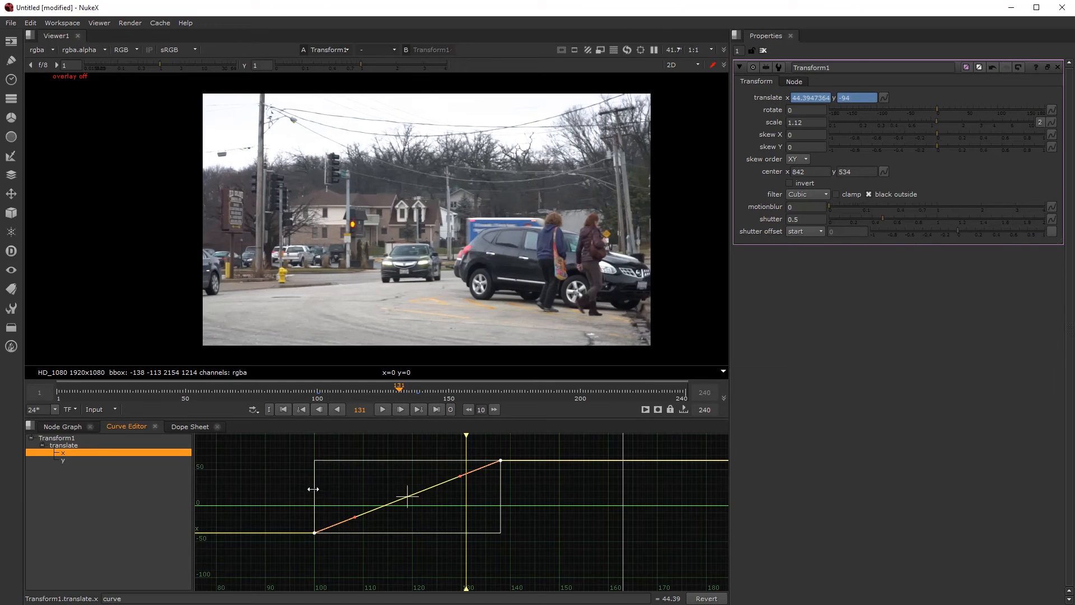
Try scaling and moving the two translate x keys together with their selection box, undoing the changes
mouse_move(313, 489)
left_mouse_down()
mouse_move(396, 489)
mouse_move(326, 490)
left_mouse_up()
key("ctrl+z")
mouse_move(407, 496)
left_mouse_down()
mouse_move(427, 497)
mouse_move(396, 494)
left_mouse_up()
key("ctrl+z")
left_click_drag(269, 442, 548, 559)
mouse_move(408, 488)
left_mouse_down()
mouse_move(405, 453)
mouse_move(391, 498)
mouse_move(466, 497)
mouse_move(386, 497)
mouse_move(480, 497)
mouse_move(417, 497)
mouse_move(398, 475)
mouse_move(386, 511)
mouse_move(407, 497)
mouse_move(404, 508)
left_mouse_up()
Move the later translate key to frame 145 in the Dope Sheet, compare it in the Curve Editor, and scrub to frame 147
left_click(197, 428)
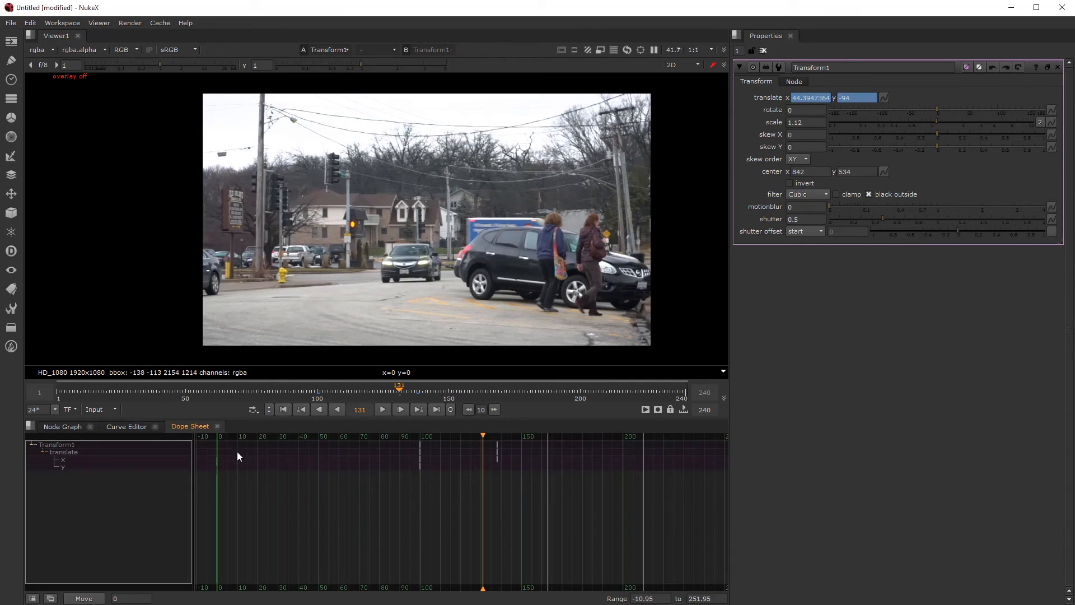
left_click_drag(484, 481, 494, 456)
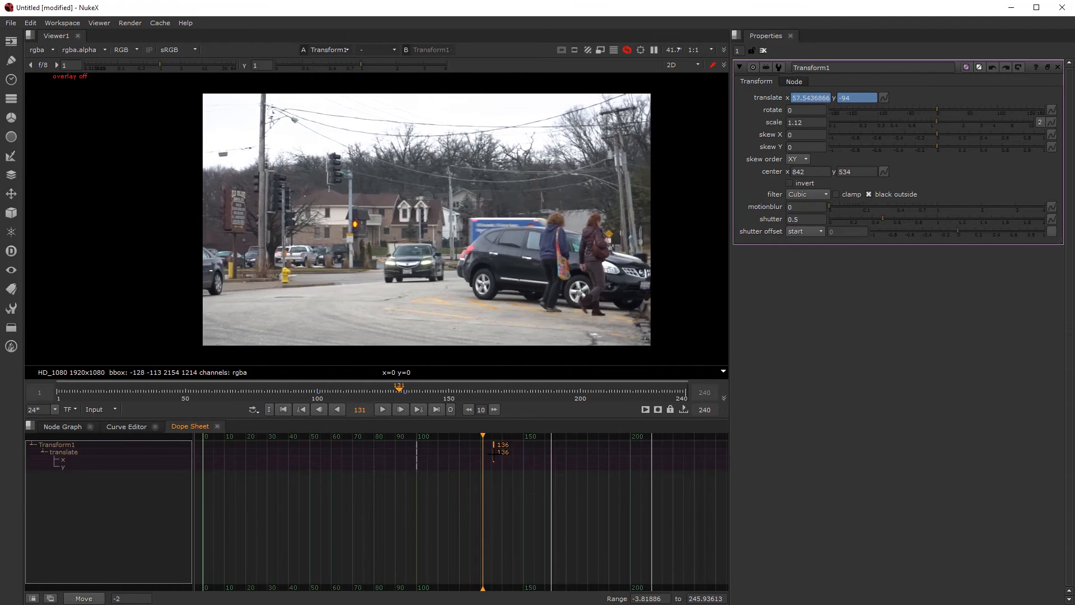
left_click(129, 426)
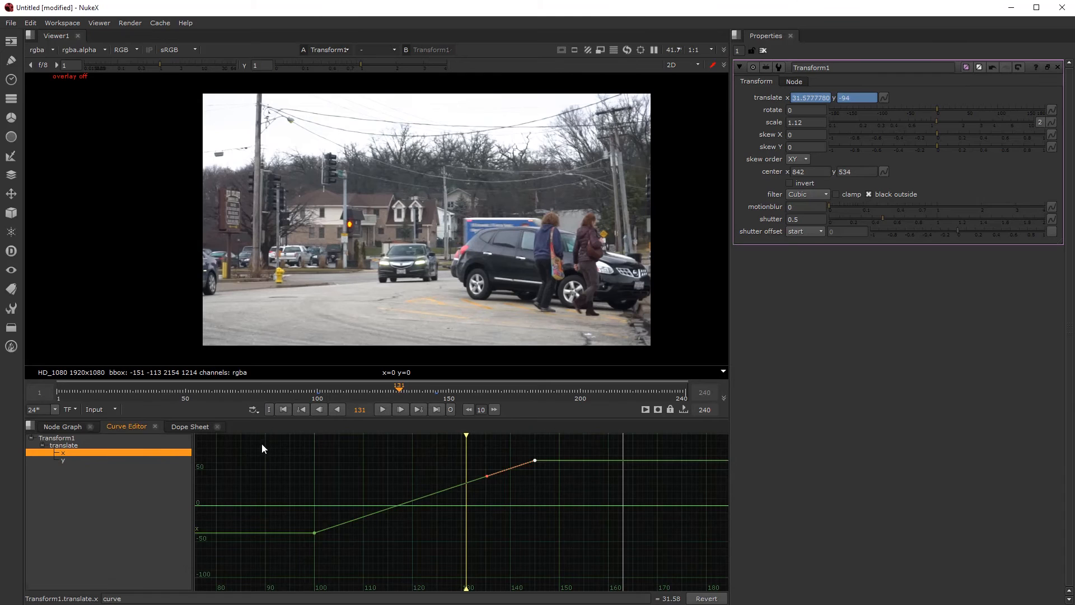
left_click(200, 427)
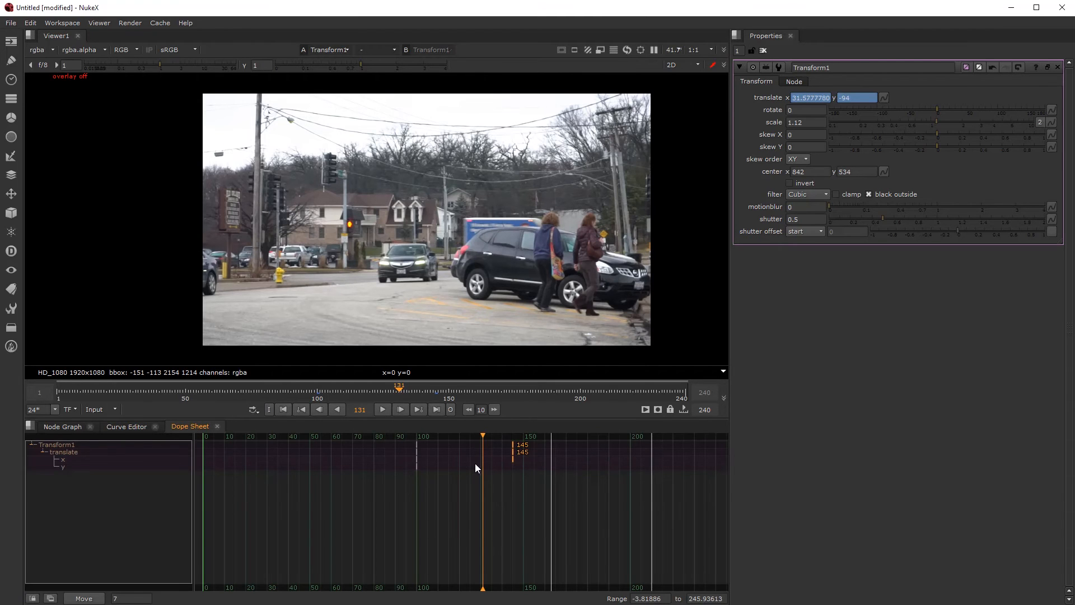
left_click_drag(398, 393, 442, 388)
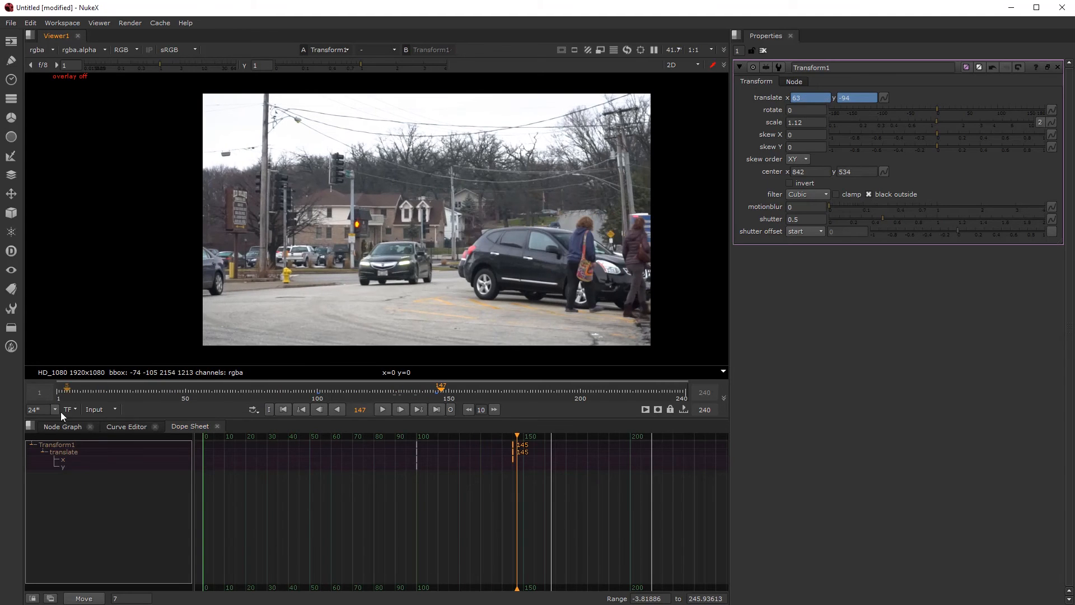
Delete Transform1 from the node graph and open the properties of Transform_Stabilize1
left_click(62, 427)
scroll(309, 541, "down", 2)
scroll(358, 569, "up", 3)
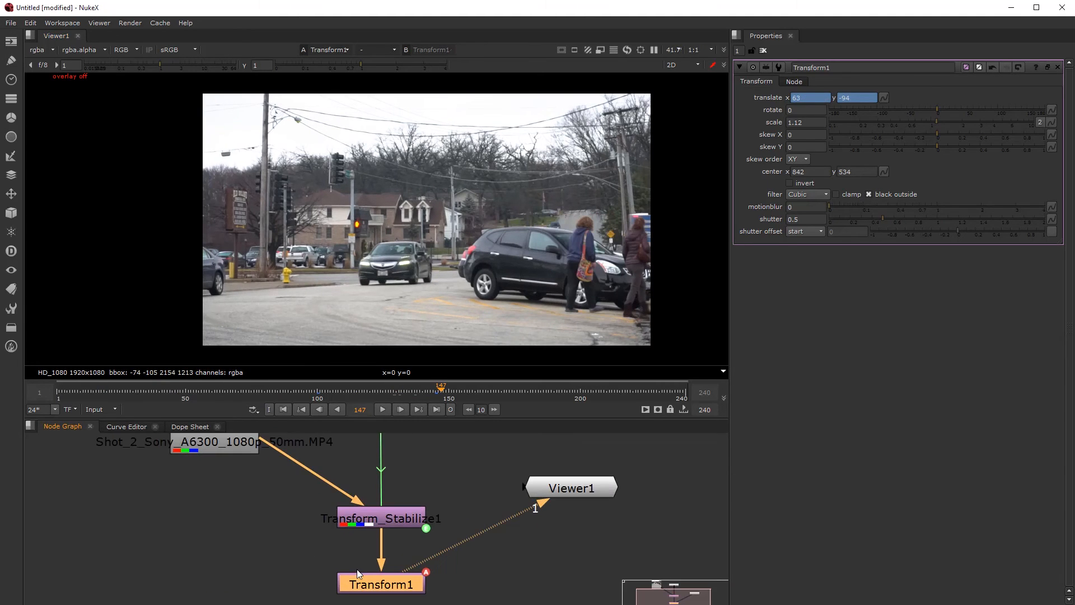
scroll(357, 568, "down", 2)
key("Delete")
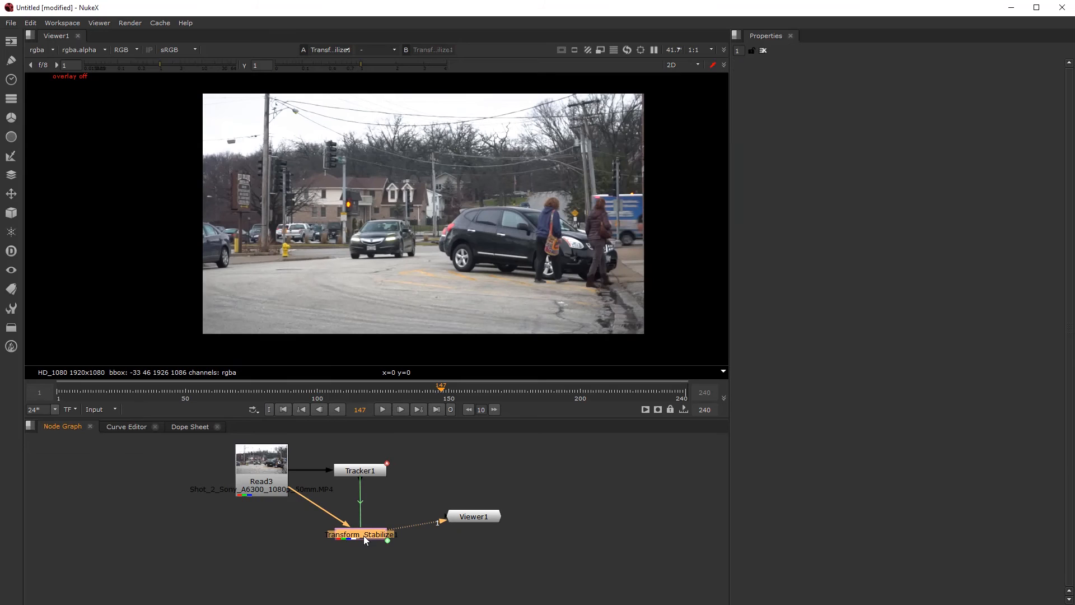
double_click(370, 536)
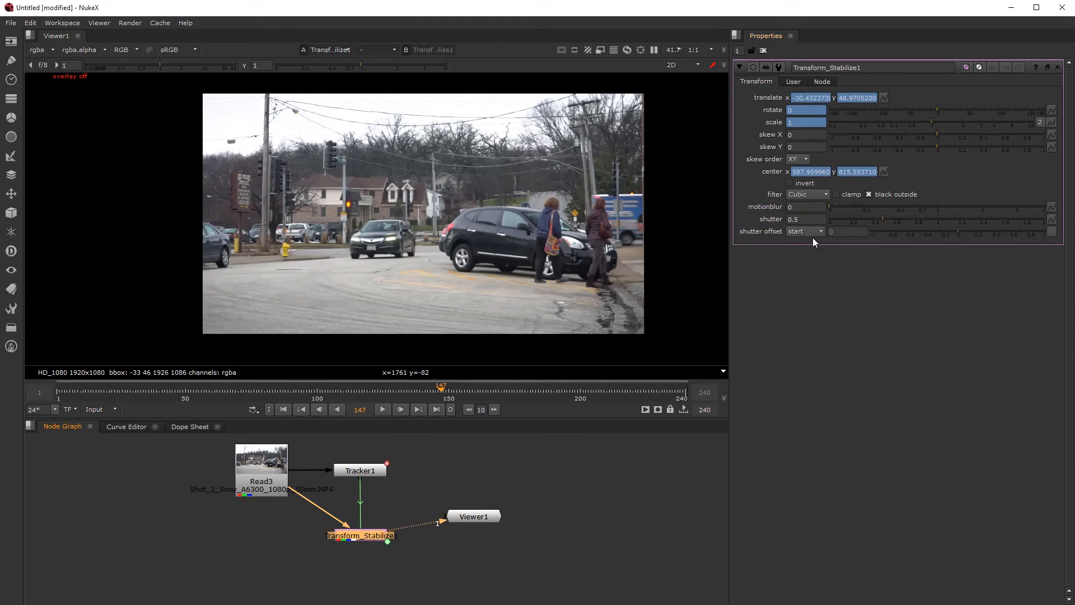
Create a Transform (match-move) export from Tracker1, then move Viewer1 beside Tracker1 and the new node clear of the others
double_click(372, 469)
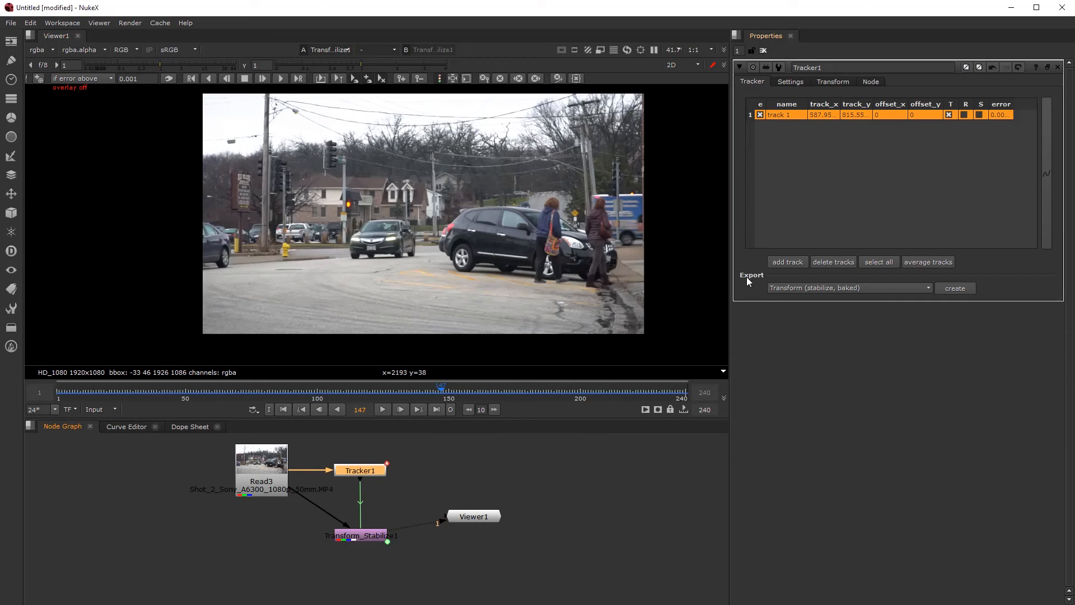
left_click(813, 290)
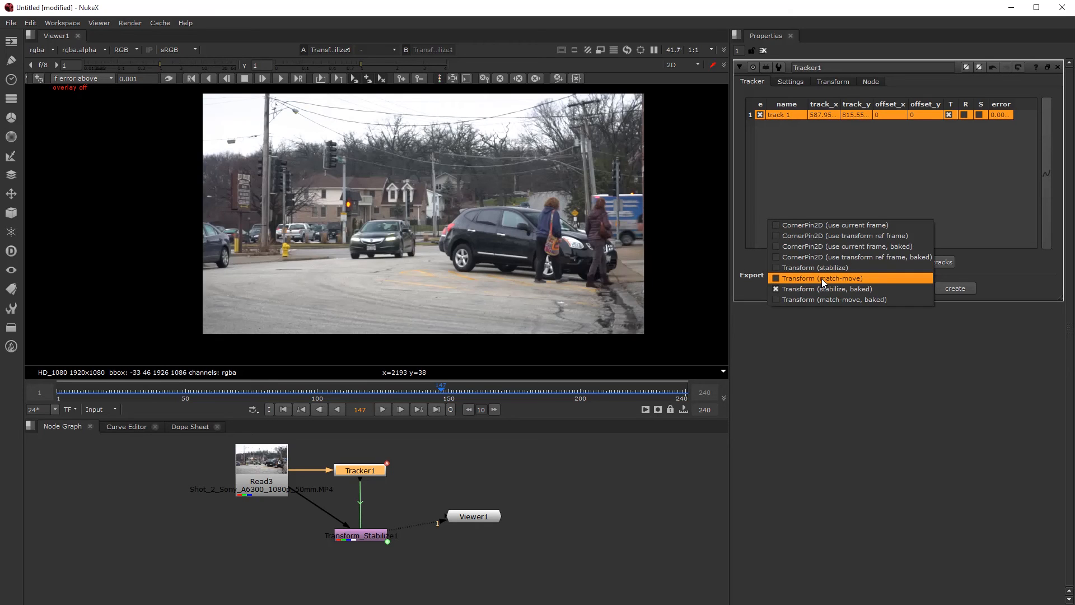
left_click(821, 278)
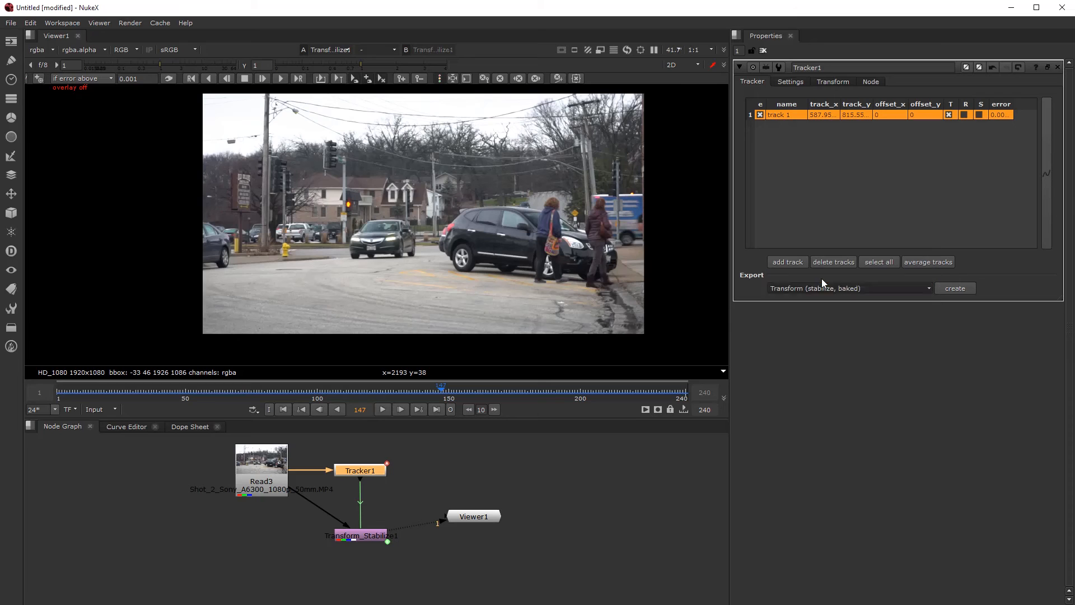
left_click(954, 286)
left_click_drag(424, 494, 424, 471)
left_click_drag(463, 518, 479, 473)
left_click_drag(475, 542, 485, 544)
left_click(532, 534)
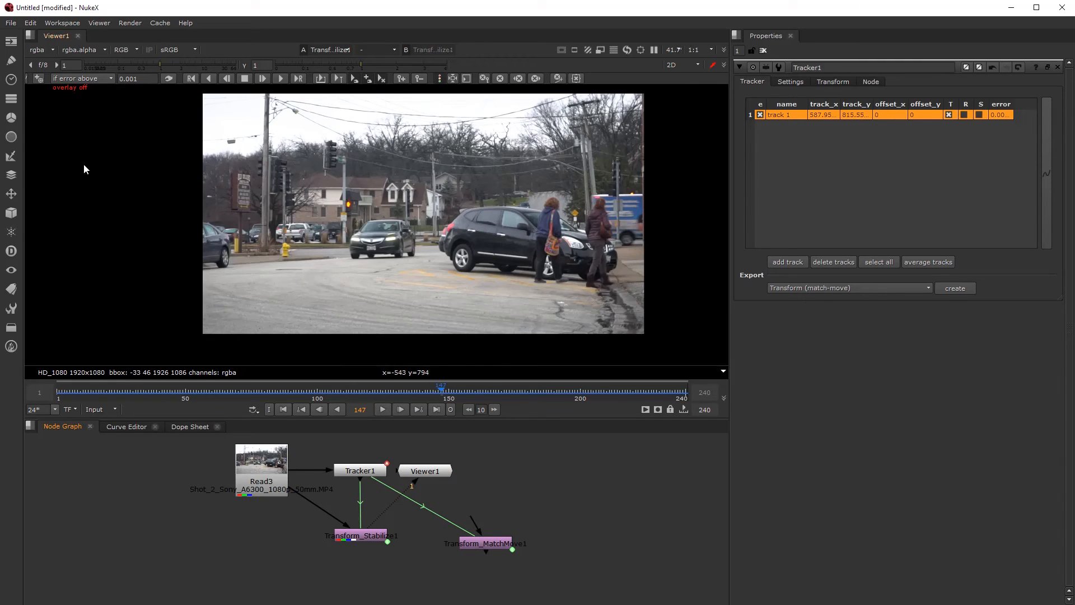
Add a ColorWheel node above Transform_MatchMove1 and set its format to HD_1080, checking it against Read3's format
key("Tab")
type("colo")
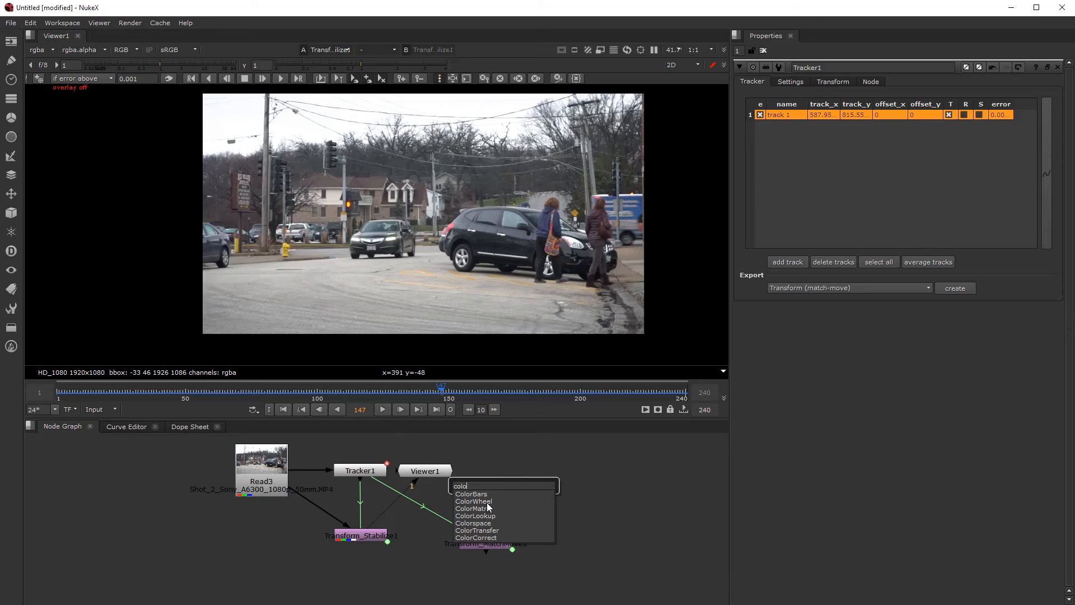
left_click(486, 501)
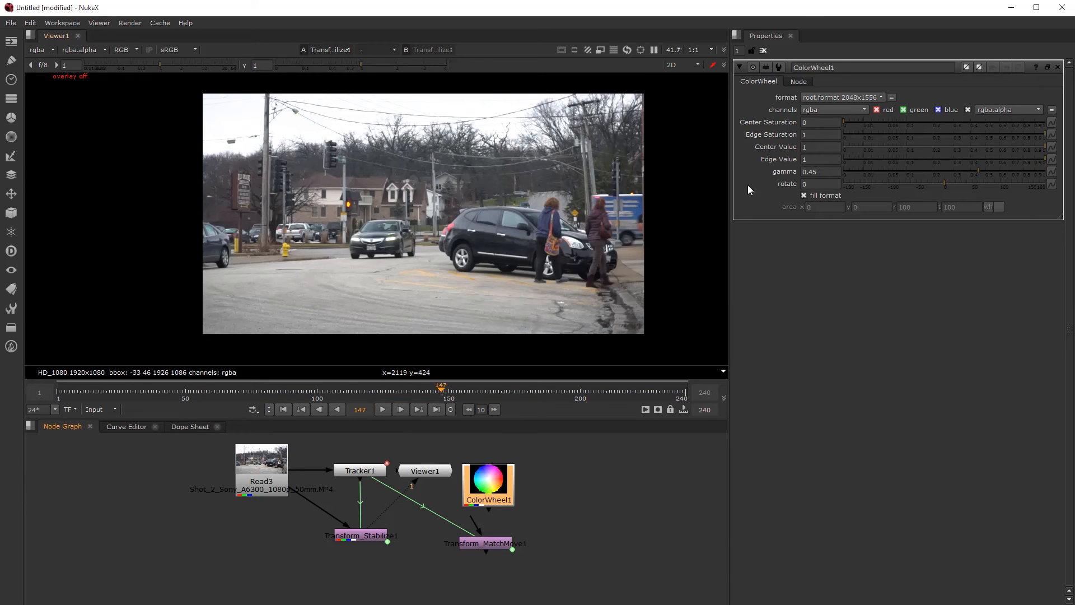
left_click(805, 96)
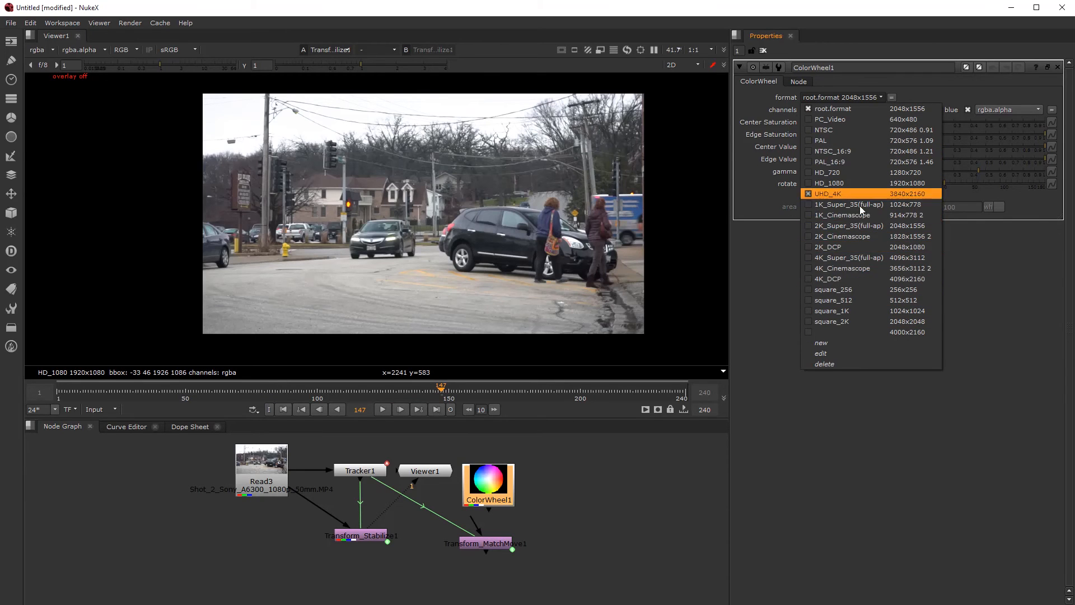
left_click(853, 182)
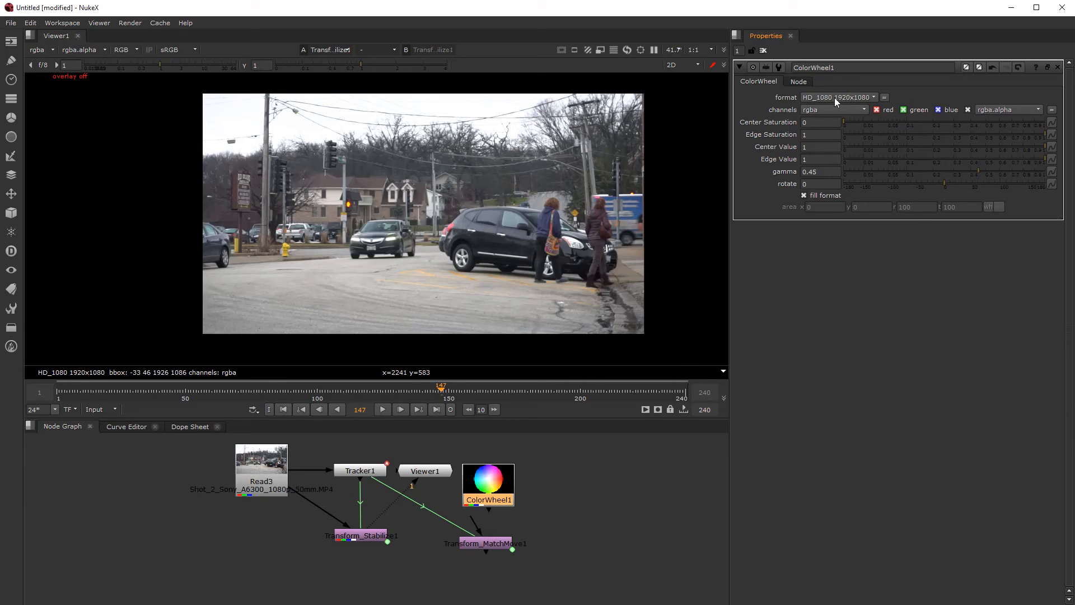
double_click(237, 482)
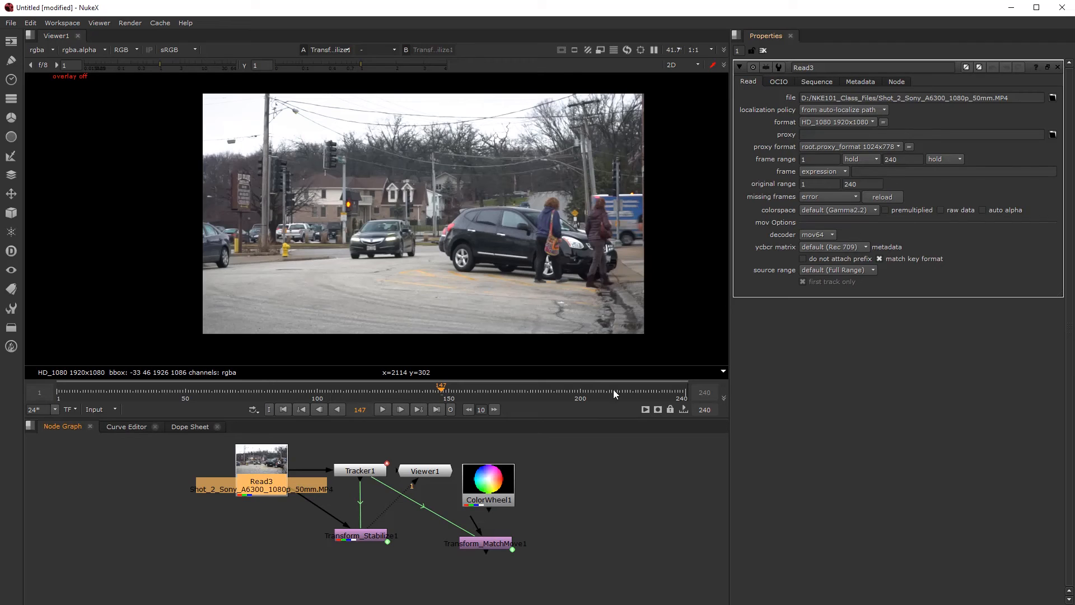
double_click(504, 470)
left_click_drag(490, 496, 491, 485)
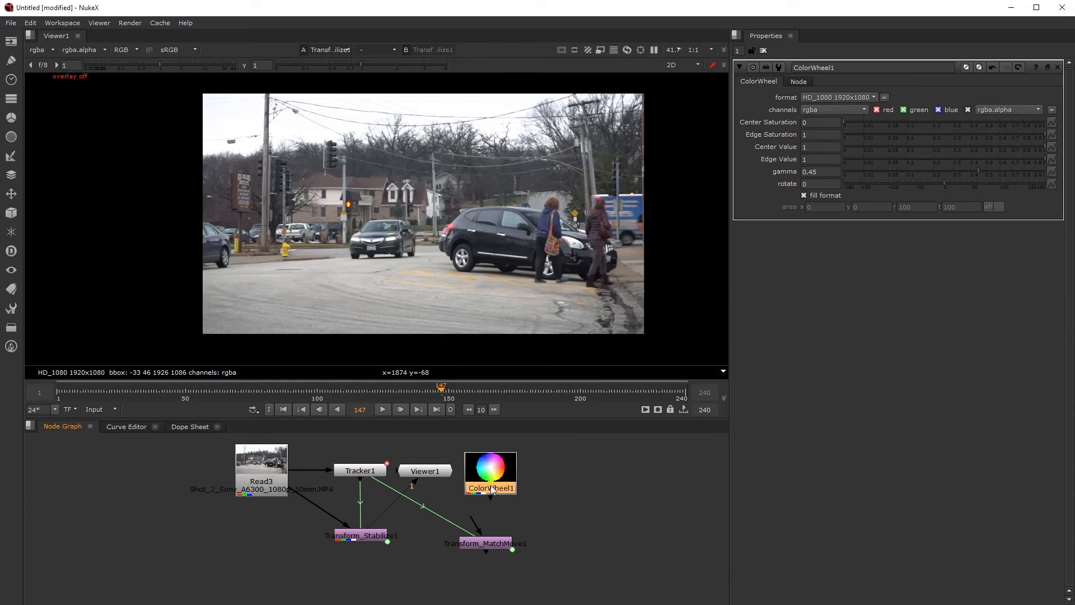
Add a Transform below ColorWheel1, connect Transform_MatchMove1 beneath it, and view the match-move output
key("Tab")
type("transform")
key("Return")
left_click_drag(492, 470, 492, 452)
left_click_drag(493, 506, 492, 500)
left_click_drag(495, 453, 494, 458)
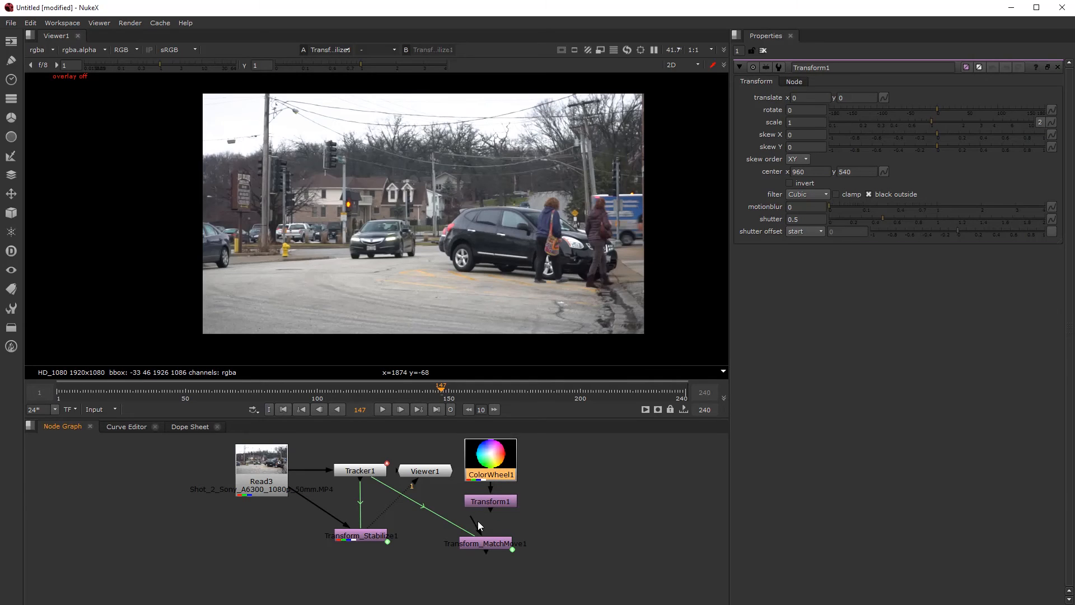
left_click_drag(486, 539, 489, 534)
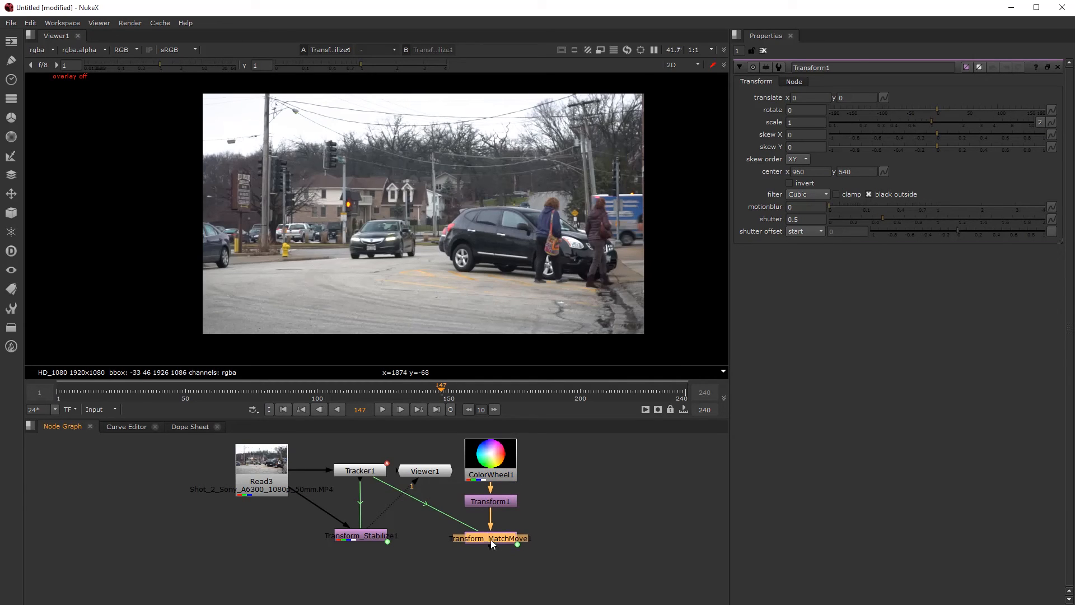
key("1")
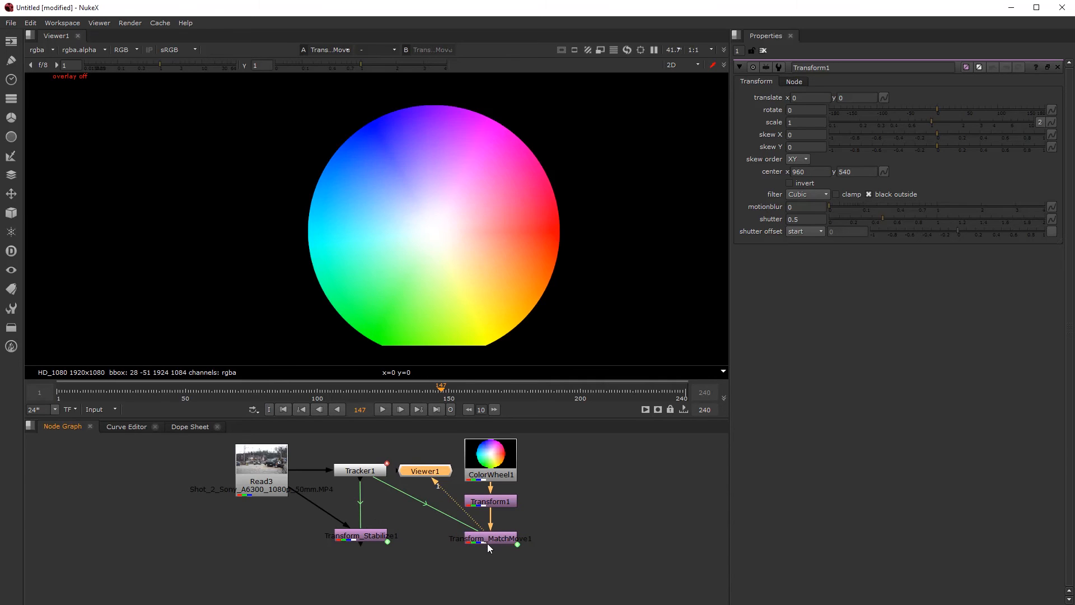
Show the viewer overlay, scale the color wheel to 0.38 in Transform1, and check its motion at frames 92 and 124
left_click(488, 502)
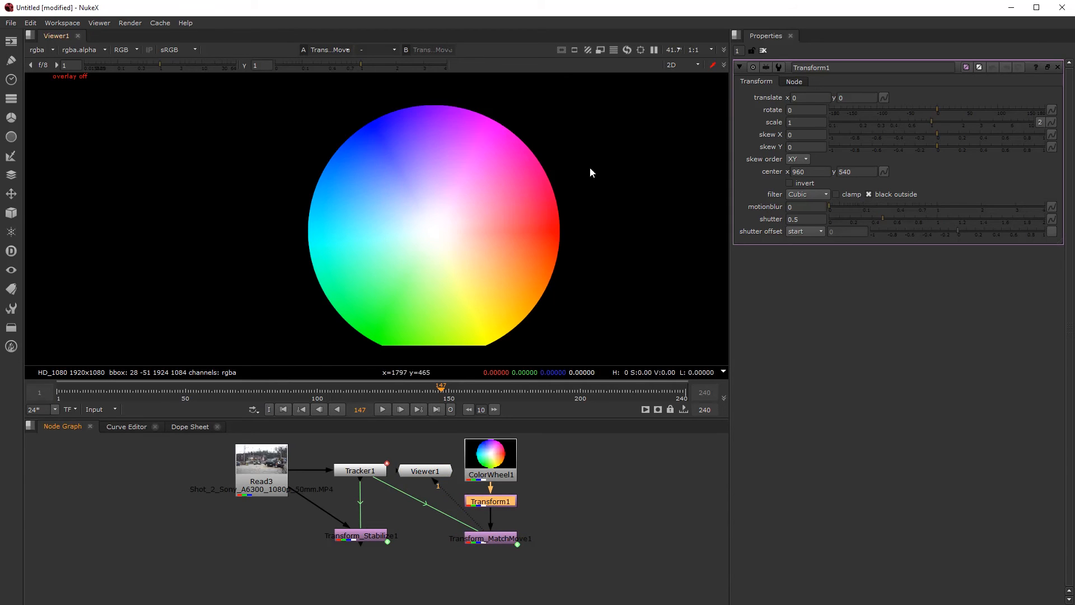
key("o")
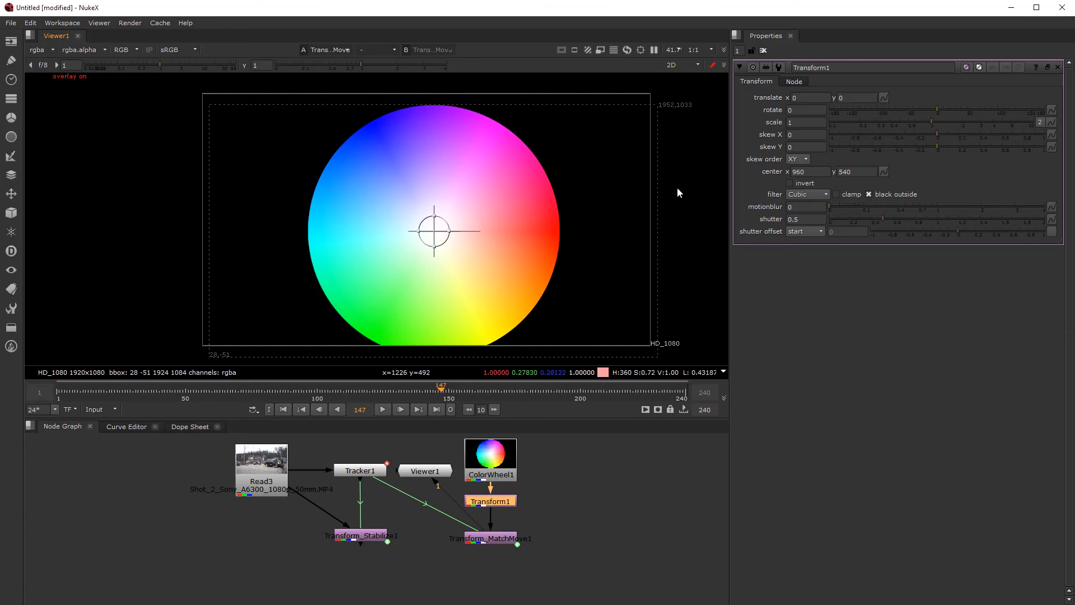
left_click_drag(929, 120, 888, 118)
left_click_drag(489, 391, 295, 389)
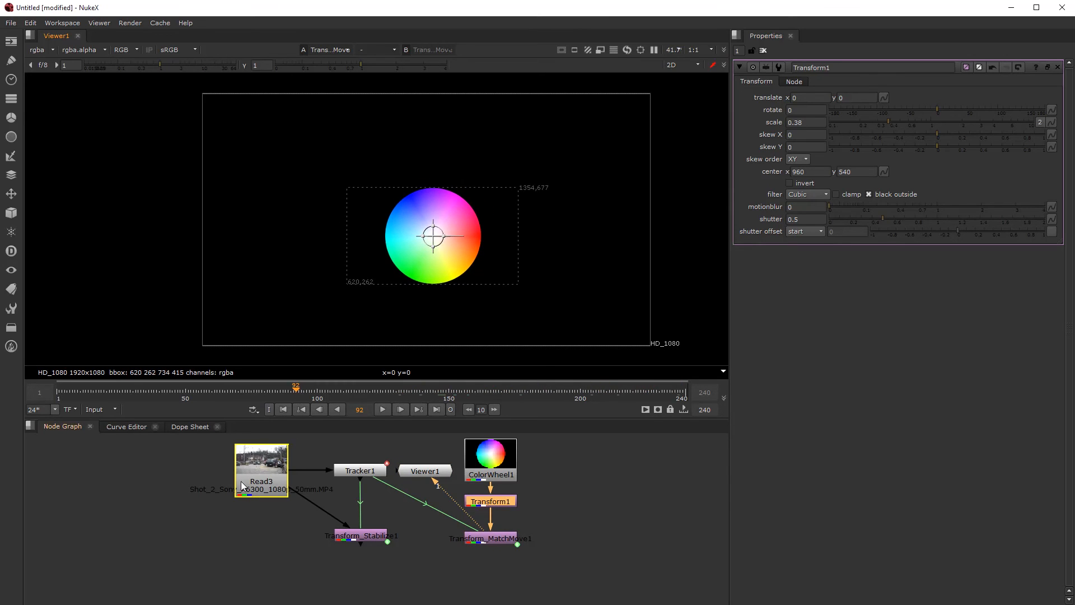
left_click(379, 389)
Add a Merge node below the other nodes and connect its B input to Read3
left_click(410, 575)
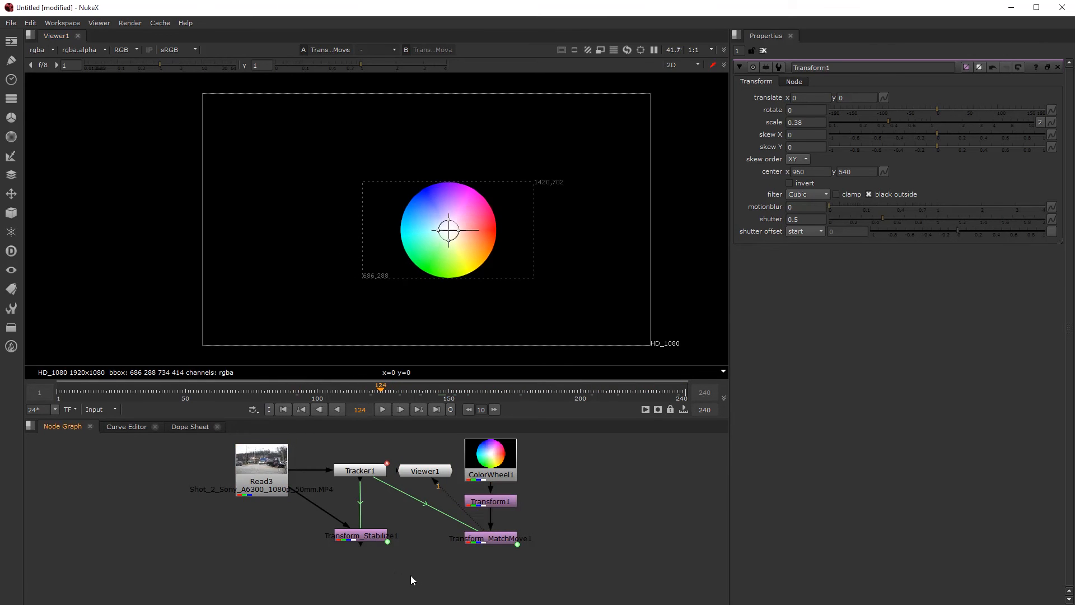
middle_click_drag(408, 559, 411, 552)
left_click(421, 572)
key("m")
left_click_drag(432, 581, 267, 476)
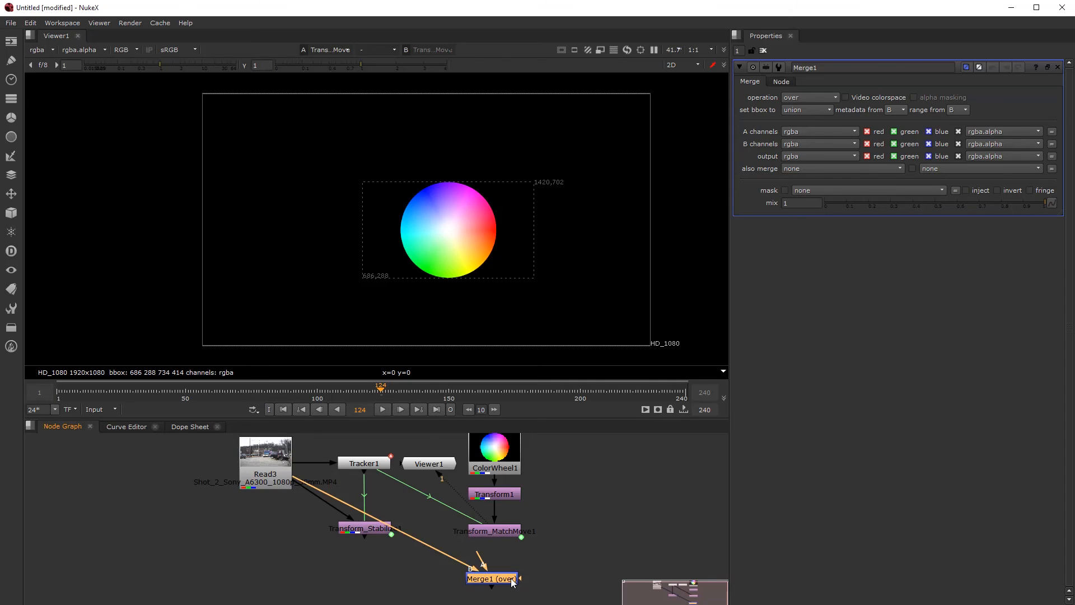
Connect Merge1's A input to Transform_MatchMove1, tidy the node layout, and view the merged result
scroll(502, 557, "down", 2)
middle_click_drag(497, 579, 490, 542)
left_click_drag(489, 543, 487, 584)
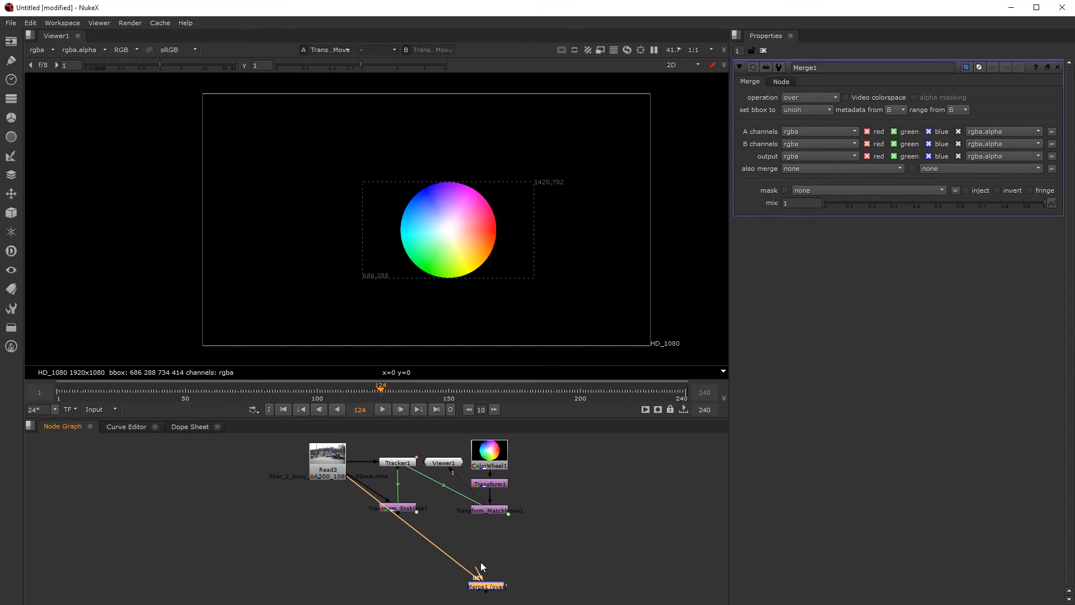
left_click_drag(488, 586, 498, 577)
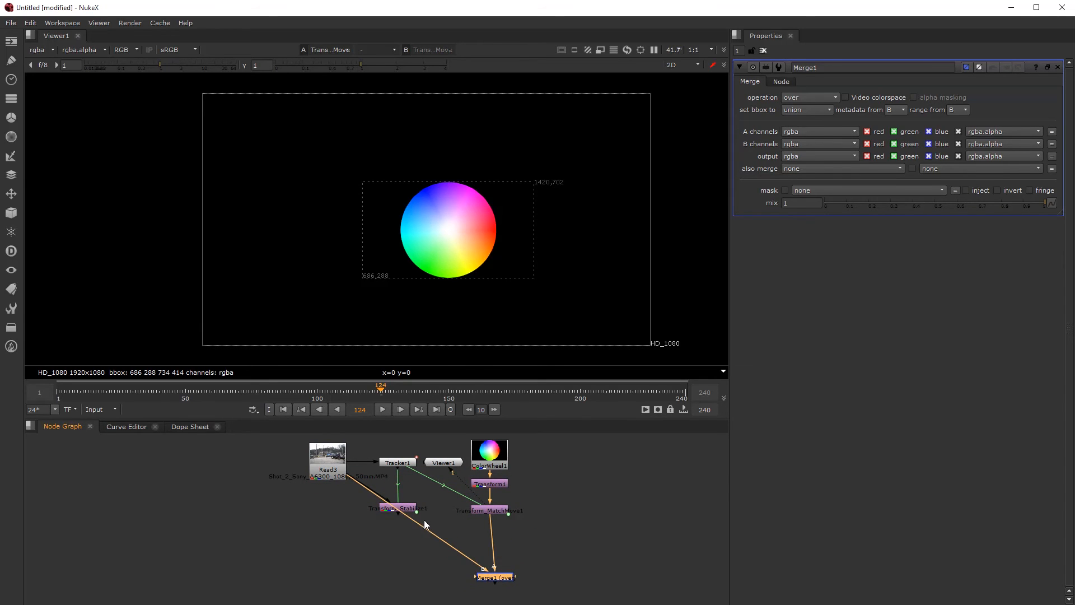
left_click_drag(408, 511, 408, 493)
left_click_drag(506, 582, 501, 582)
key("1")
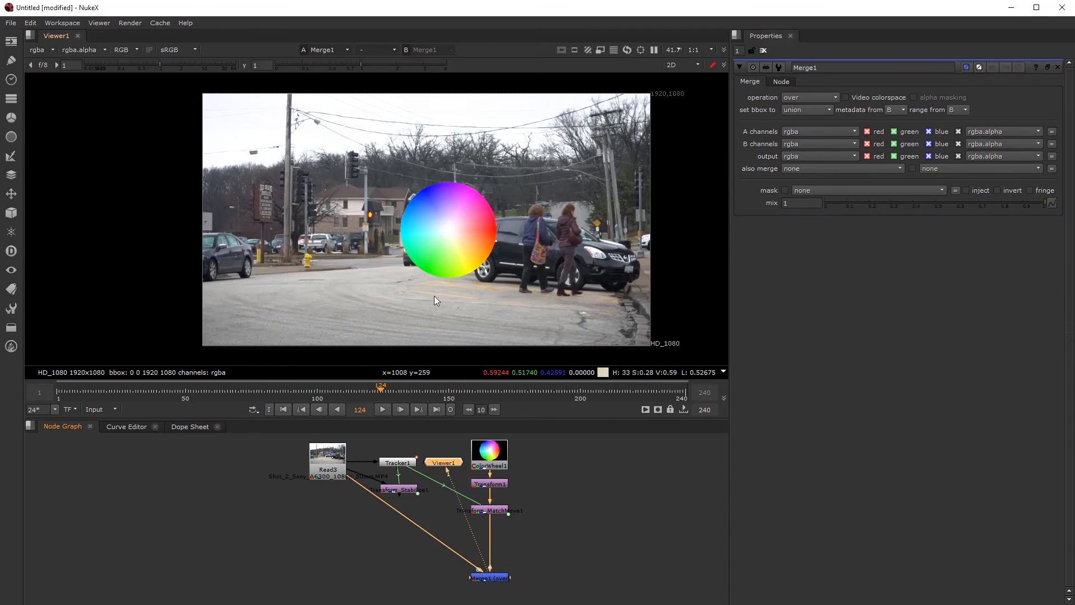
Scrub the merged shot between frames 160 and 87 to examine the wheel's motion, stopping at frame 96
left_click(418, 388)
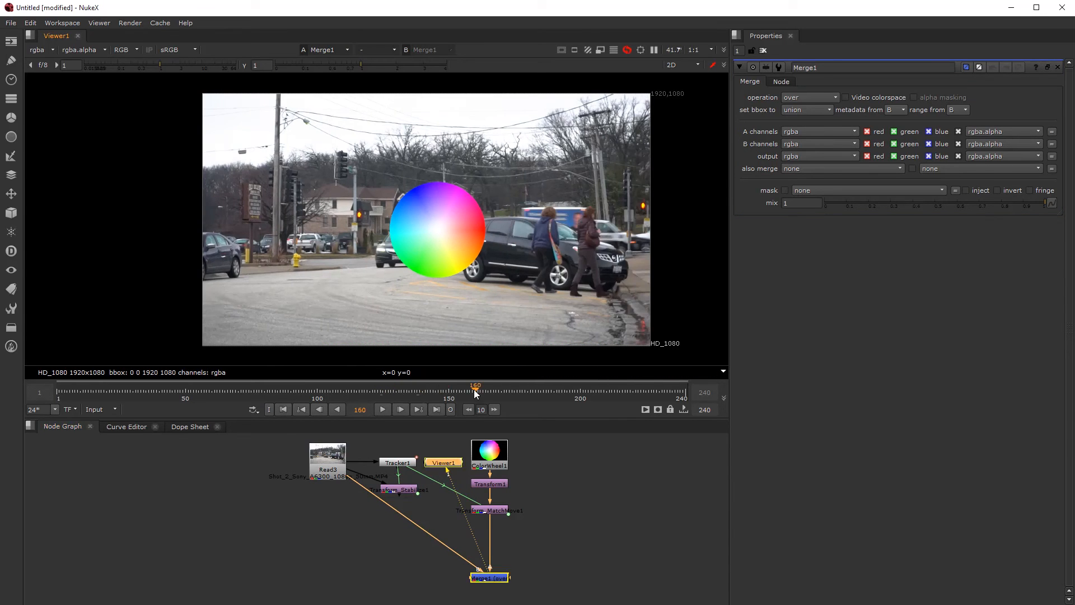
left_click(327, 391)
left_click(283, 394)
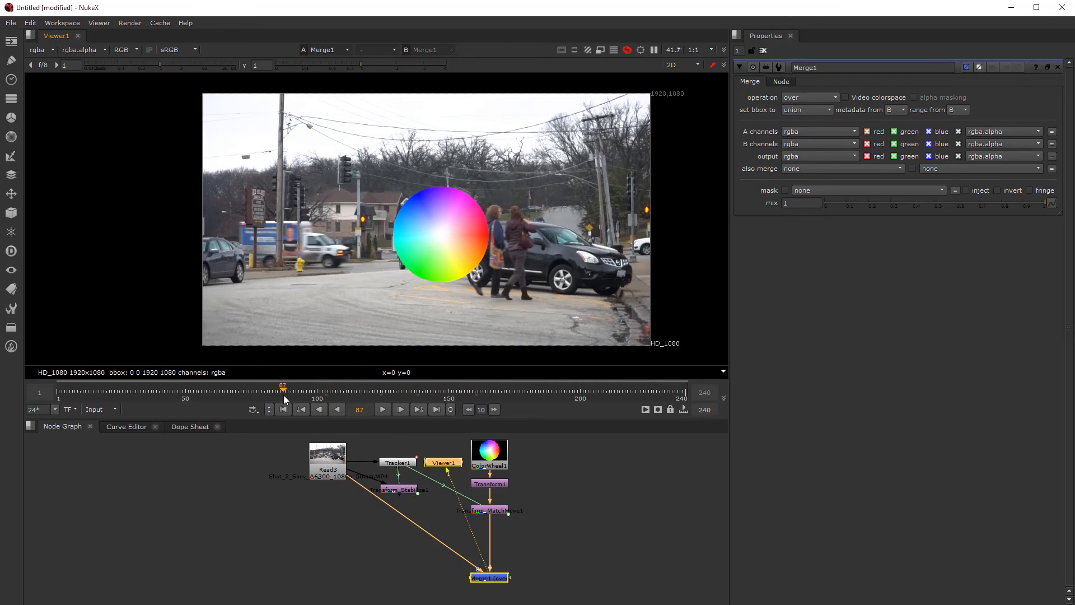
left_click(307, 392)
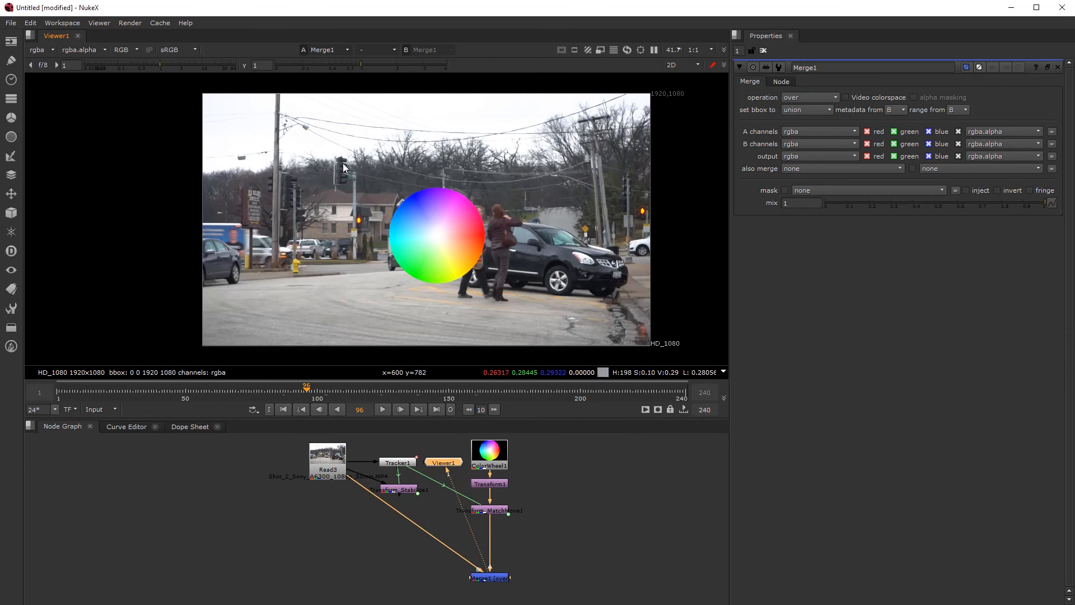
Place the color wheel beside the traffic light with Transform1 at translate -305, 302.5 and scale 0.15
double_click(489, 485)
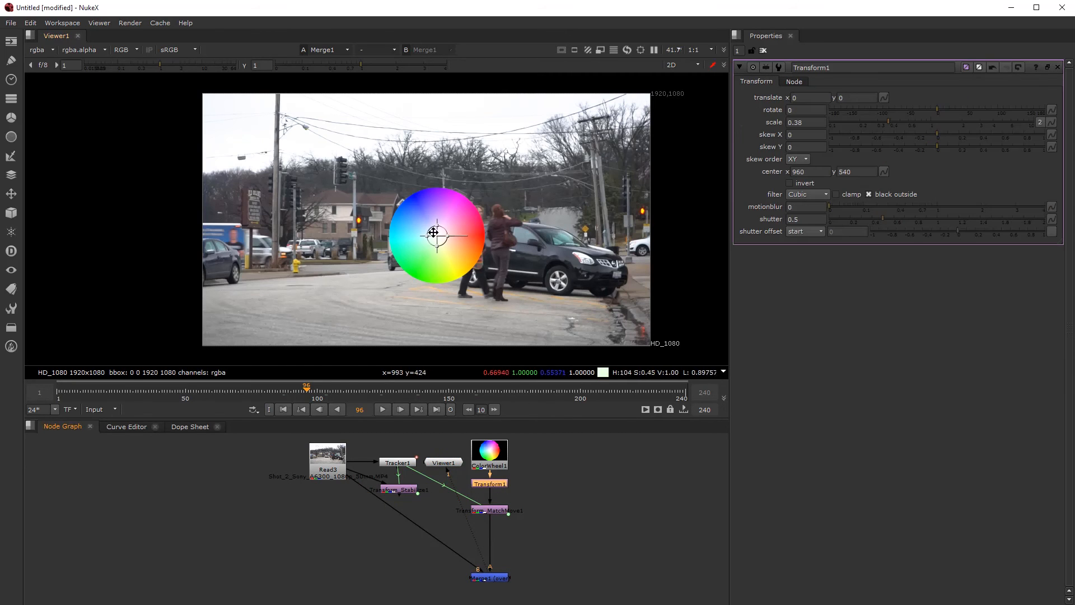
left_click_drag(442, 230, 387, 128)
scroll(369, 175, "up", 5)
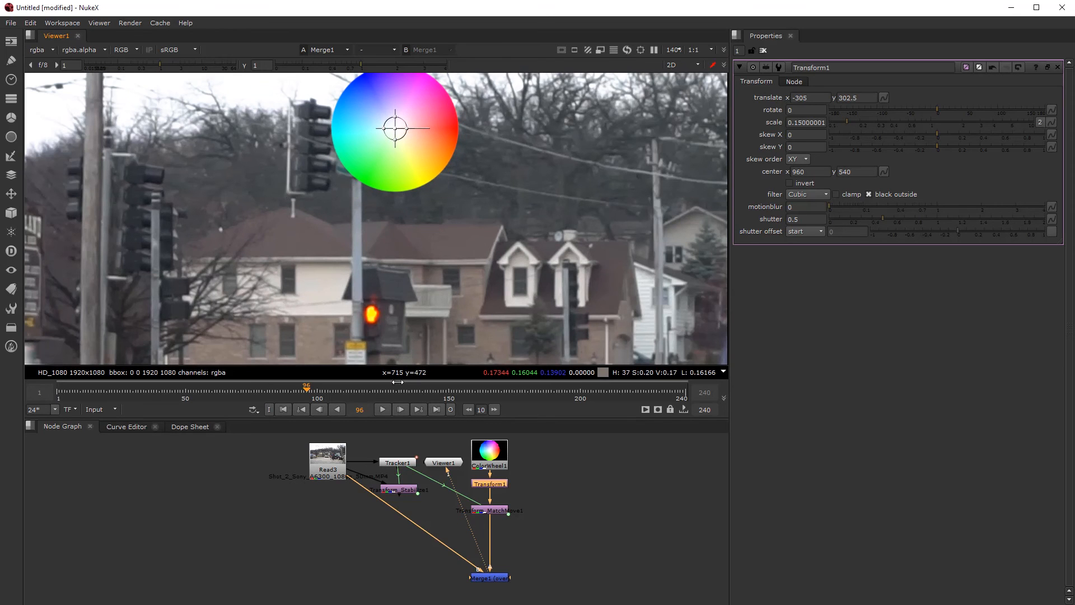
Play the shot to examine how the wheel follows the traffic light, stopping at frame 16
left_click(382, 410)
scroll(396, 248, "down", 3)
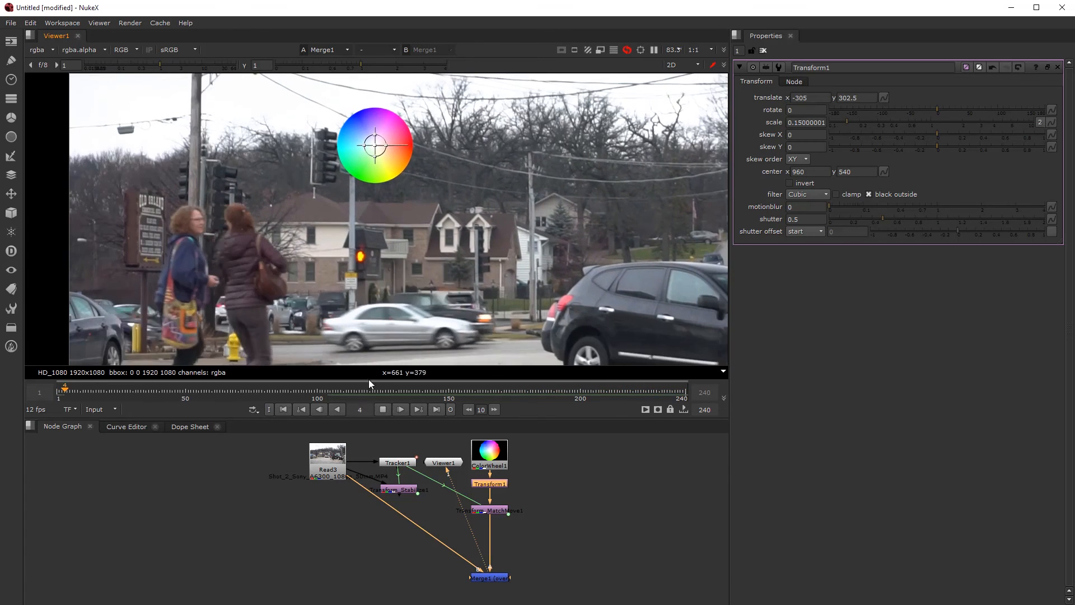
left_click(383, 410)
scroll(397, 286, "down", 2)
middle_click_drag(396, 285, 395, 229)
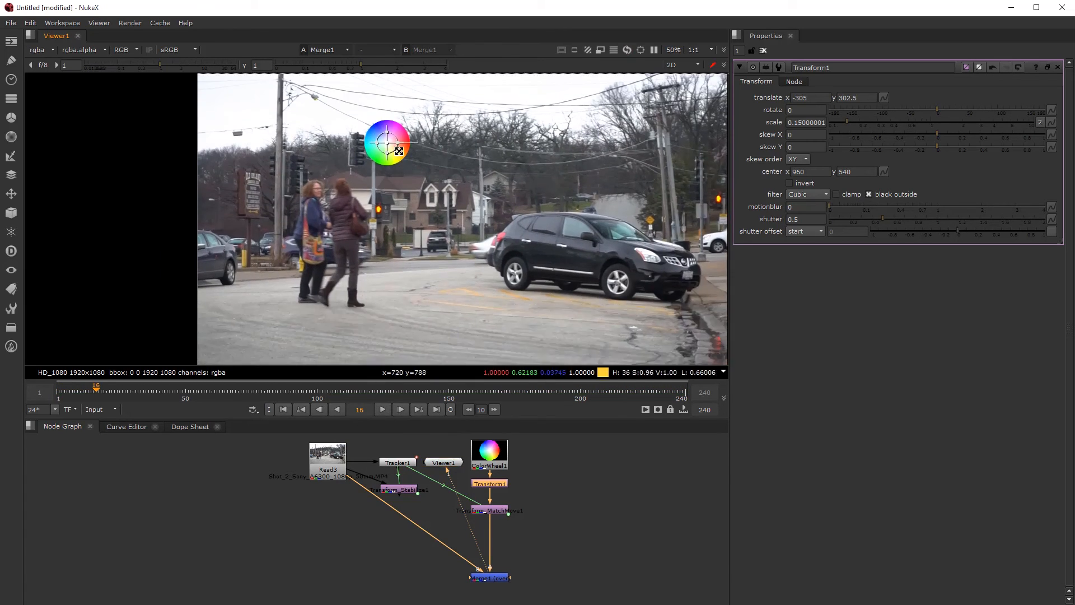
Move the color wheel onto the road near the curb, at translate 484, -388
left_click_drag(387, 141, 608, 334)
scroll(607, 334, "up", 4)
scroll(546, 287, "down", 2)
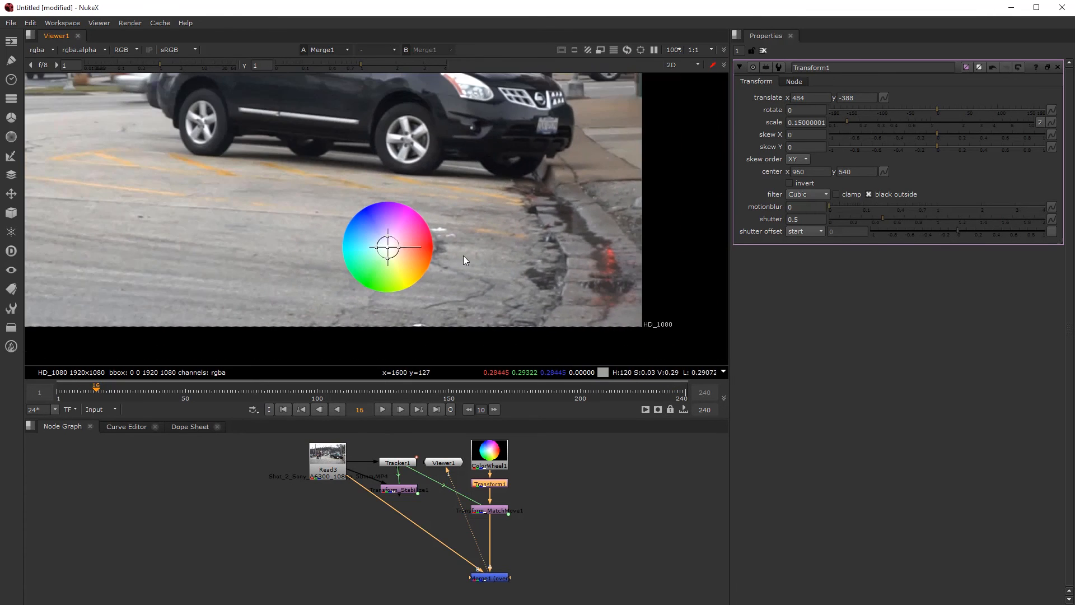
Play the shot and compare the wheel's motion with the white mark on the road, stopping at frame 176
left_click(384, 411)
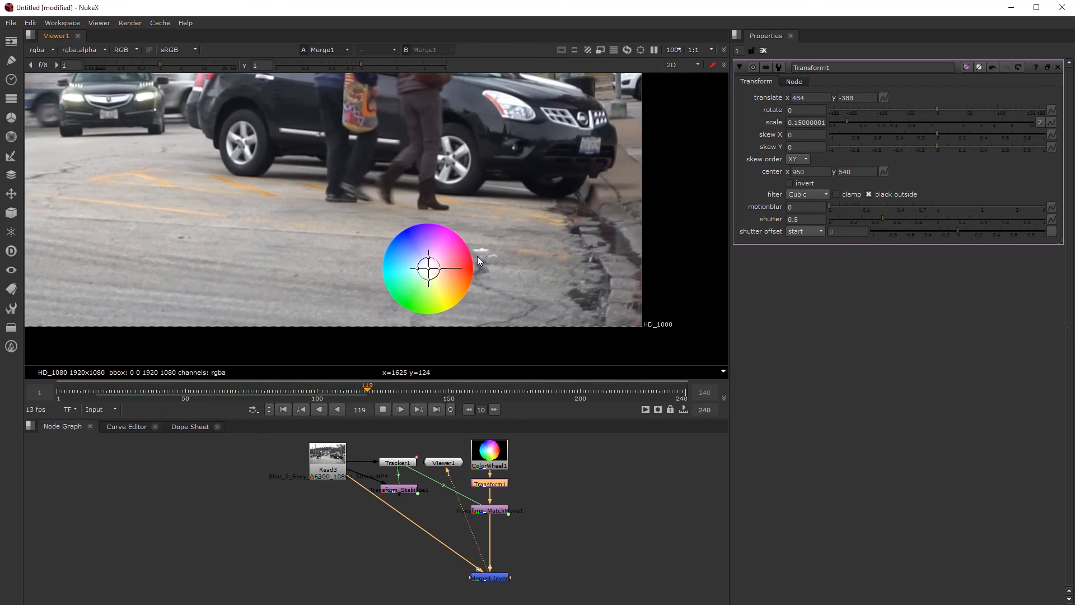
scroll(442, 247, "up", 5)
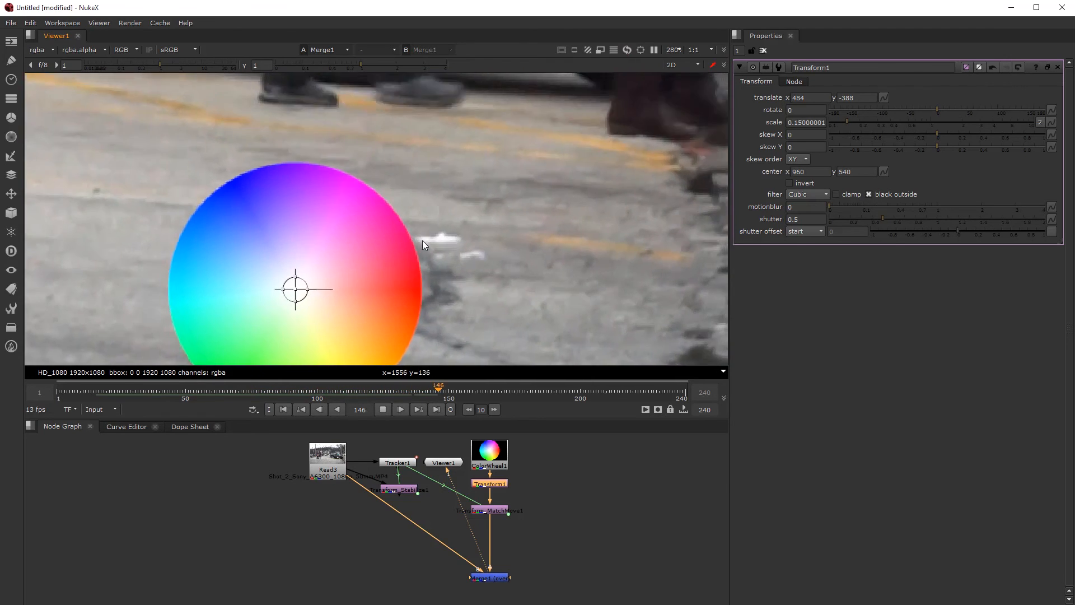
scroll(410, 254, "down", 4)
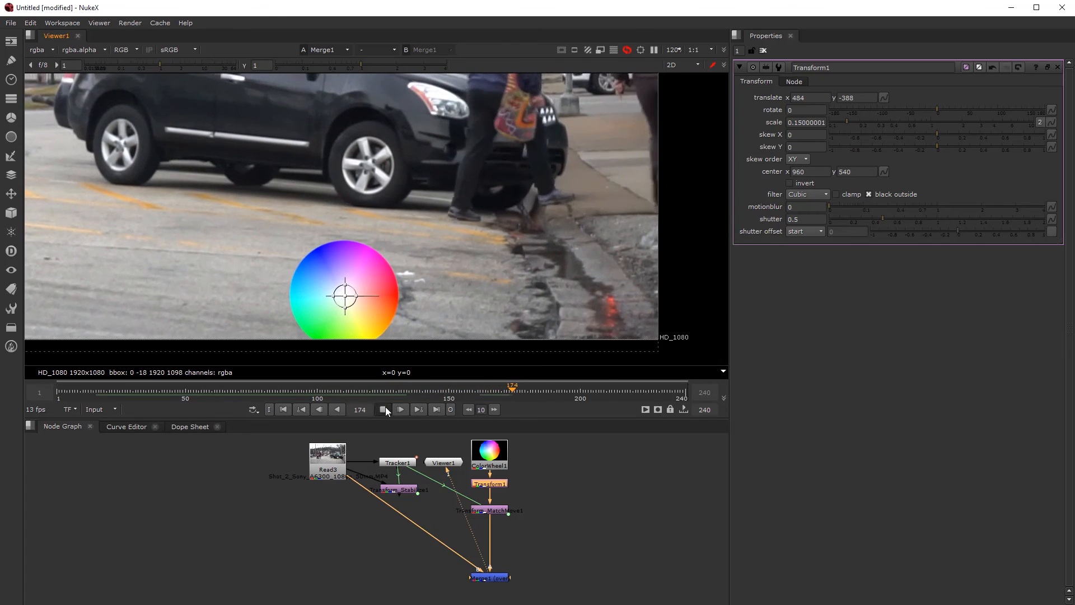
left_click(384, 410)
scroll(246, 288, "down", 4)
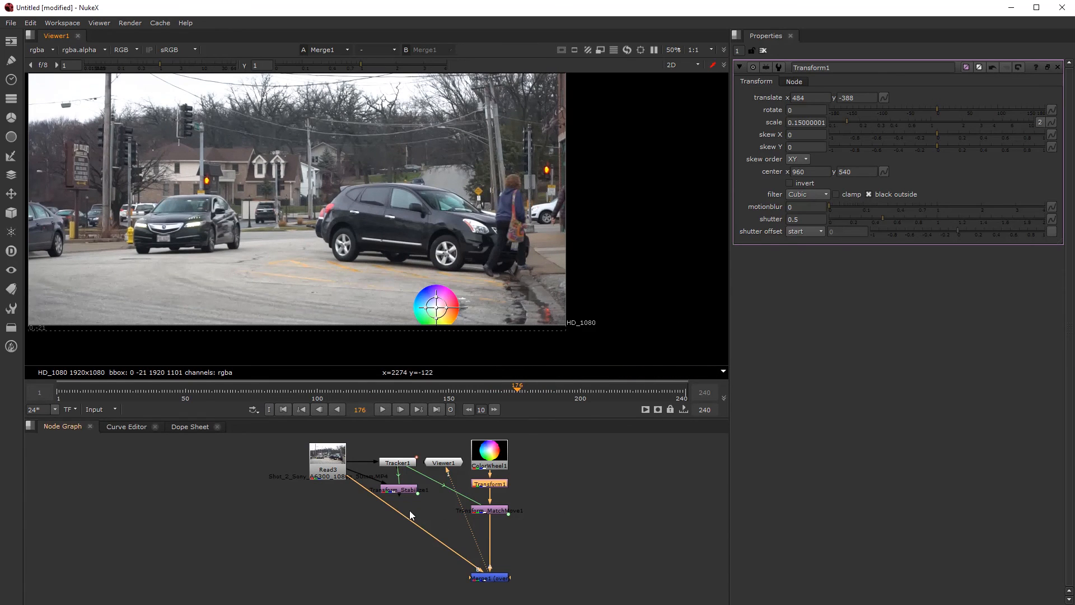
Move Merge1 below Transform_Stabilize1 and delete Transform1 and ColorWheel1 from the node graph
middle_click_drag(409, 510, 412, 513)
left_click_drag(494, 582, 392, 575)
left_click(491, 516)
scroll(466, 520, "up", 3)
left_click(501, 474)
scroll(500, 478, "down", 2)
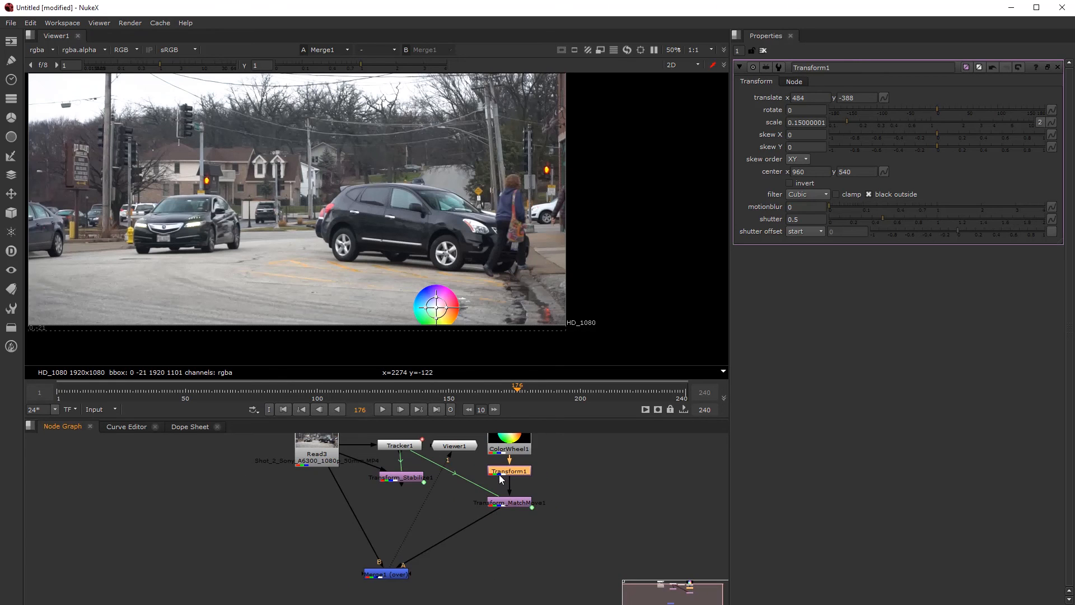
key("Delete")
left_click(505, 449)
middle_click_drag(507, 446, 508, 461)
key("Delete")
Place Transform_MatchMove1 below Transform_Stabilize1 and feed it with the stabilize node's output
left_click_drag(517, 516, 404, 536)
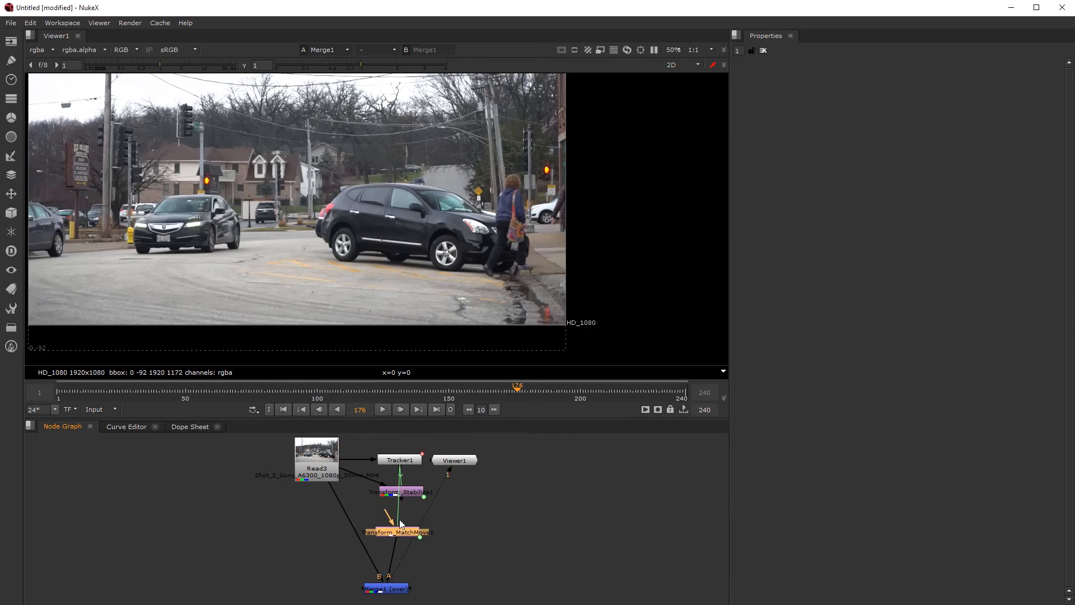
scroll(401, 524, "up", 3)
left_click_drag(401, 526, 404, 524)
left_click(405, 476)
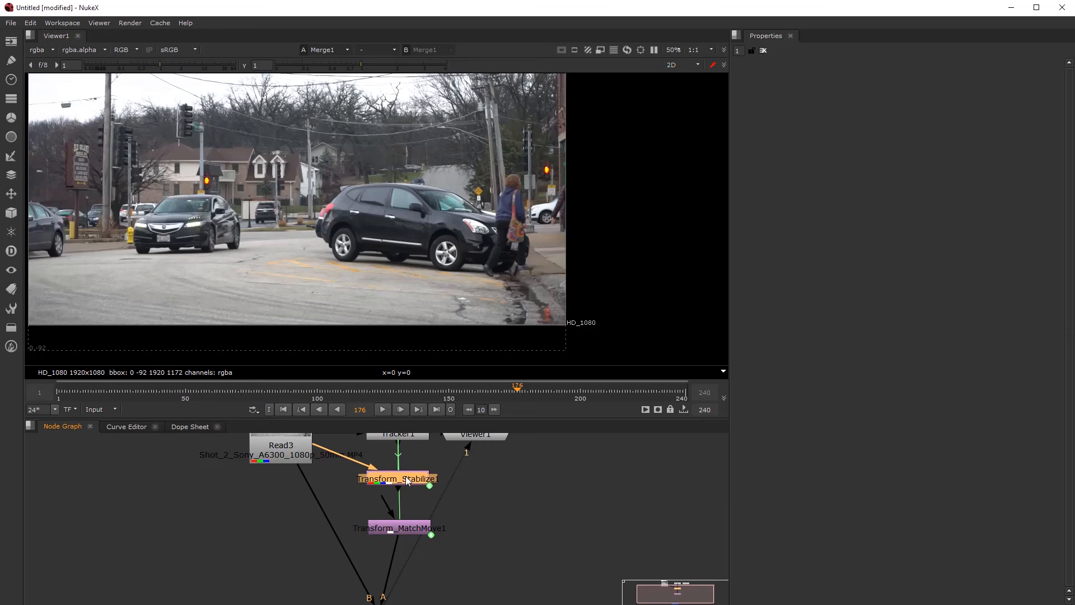
scroll(374, 510, "down", 2)
scroll(382, 512, "up", 1)
left_click_drag(391, 518, 392, 518)
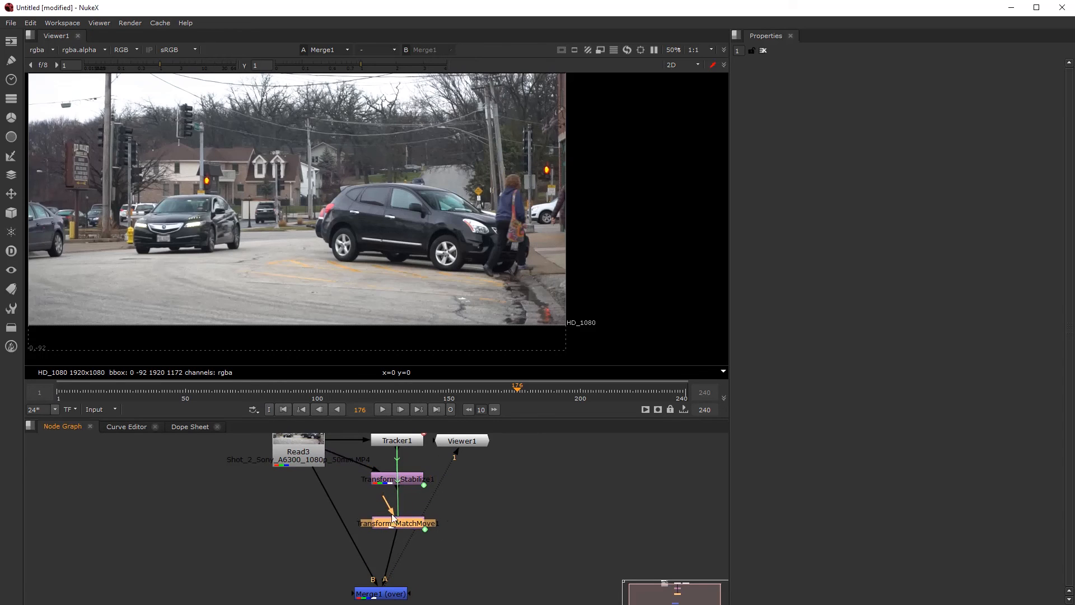
left_click_drag(390, 475, 389, 477)
View Transform_Stabilize1 and scrub the timeline to frame 110 to examine the stabilized shot
left_click(390, 479)
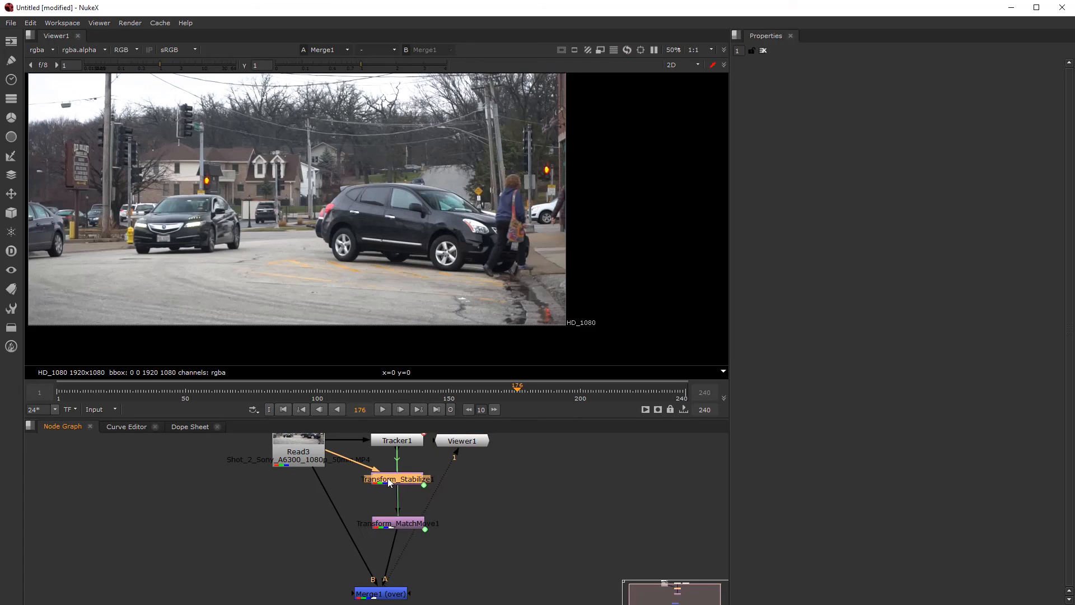
key("1")
scroll(441, 458, "down", 2)
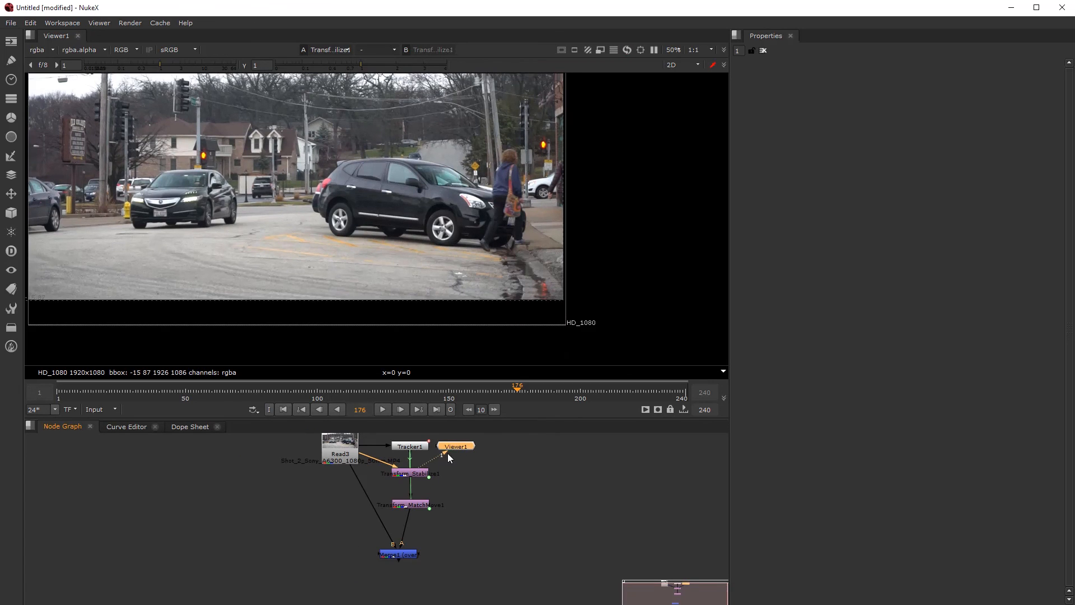
left_click(329, 392)
scroll(320, 268, "down", 3)
scroll(318, 265, "up", 1)
left_click(359, 392)
mouse_move(360, 392)
left_mouse_down()
mouse_move(438, 390)
mouse_move(343, 394)
left_mouse_up()
View Transform_MatchMove1 and play the shot to examine the motion after stabilize and match-move are combined
scroll(392, 507, "up", 2)
left_click(391, 512)
key("1")
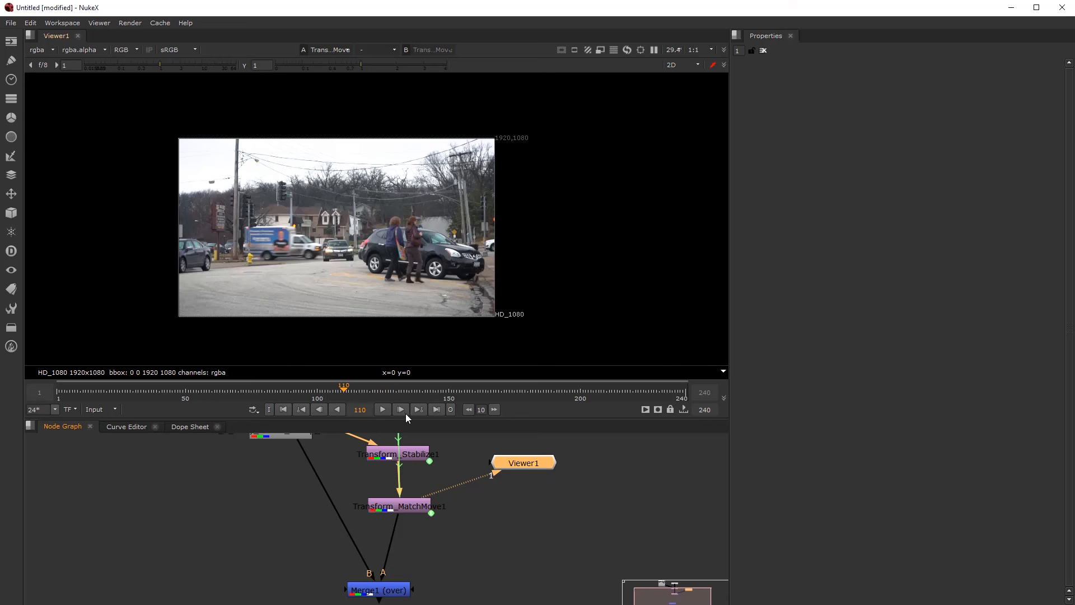
left_click(384, 410)
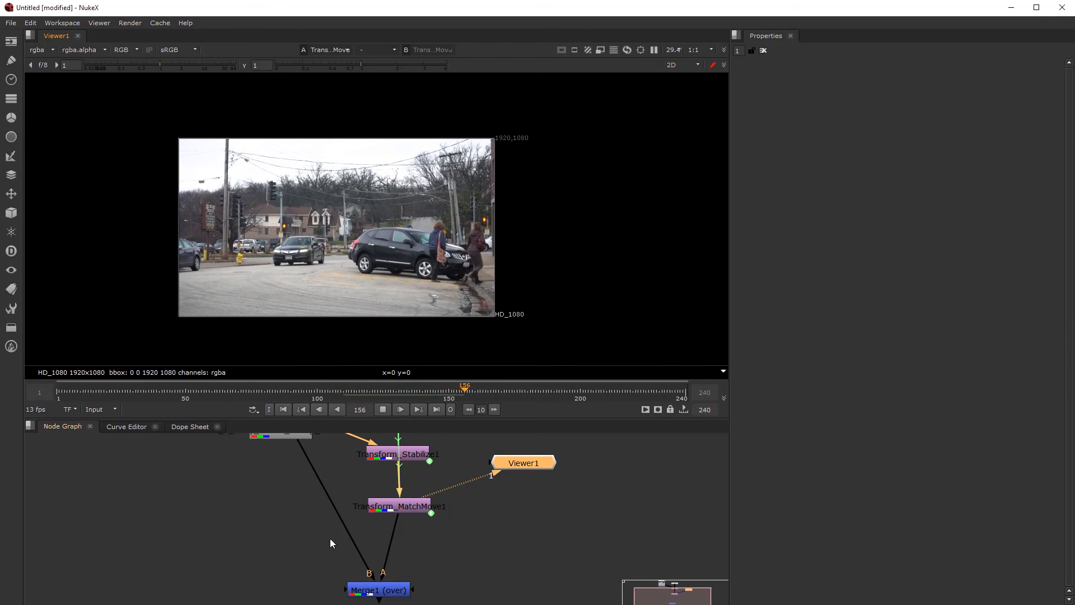
middle_click_drag(308, 529, 297, 553)
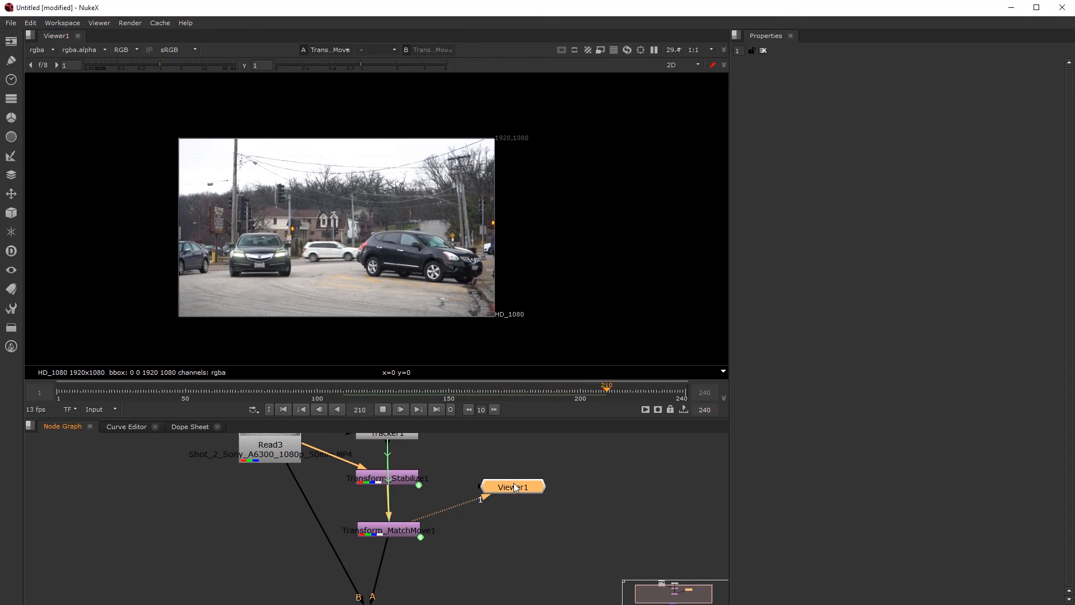
Spread Viewer1, Transform_MatchMove1 and Transform_Stabilize1 apart in the node graph and stop playback at frame 27
left_click_drag(510, 486, 533, 498)
left_click_drag(421, 530, 403, 546)
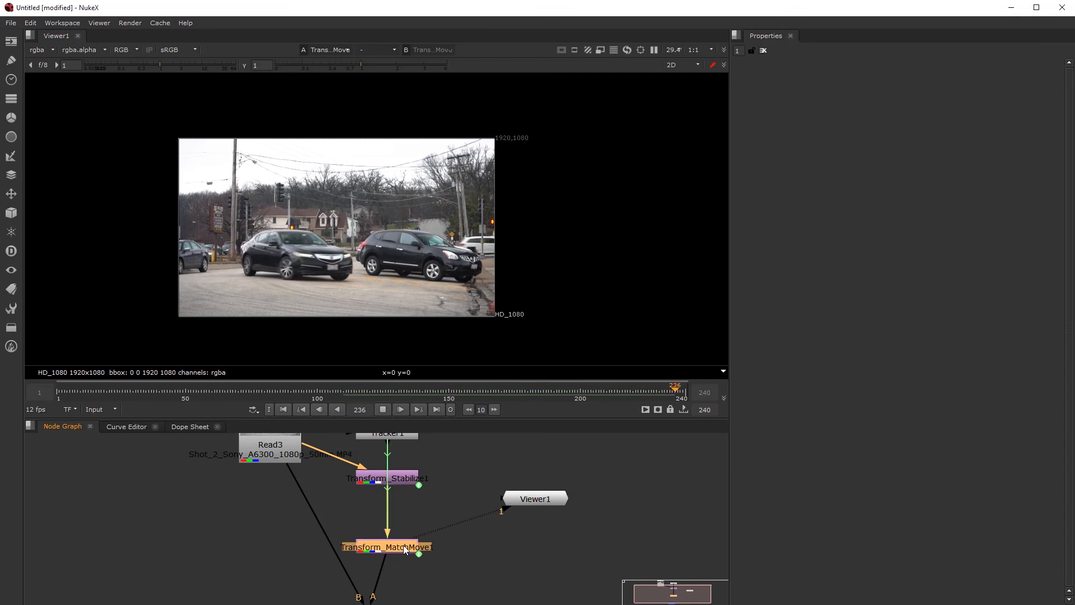
left_click(383, 409)
left_click_drag(403, 478, 438, 482)
Add a RotoPaint node between Transform_Stabilize1 and Transform_MatchMove1
left_click(417, 519)
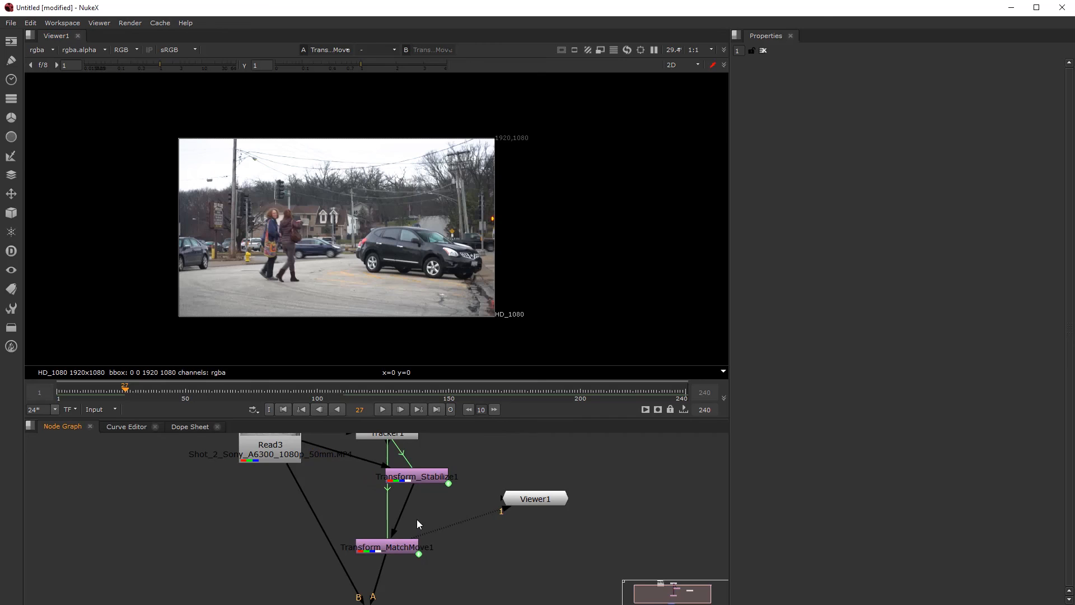
key("Tab")
type("r")
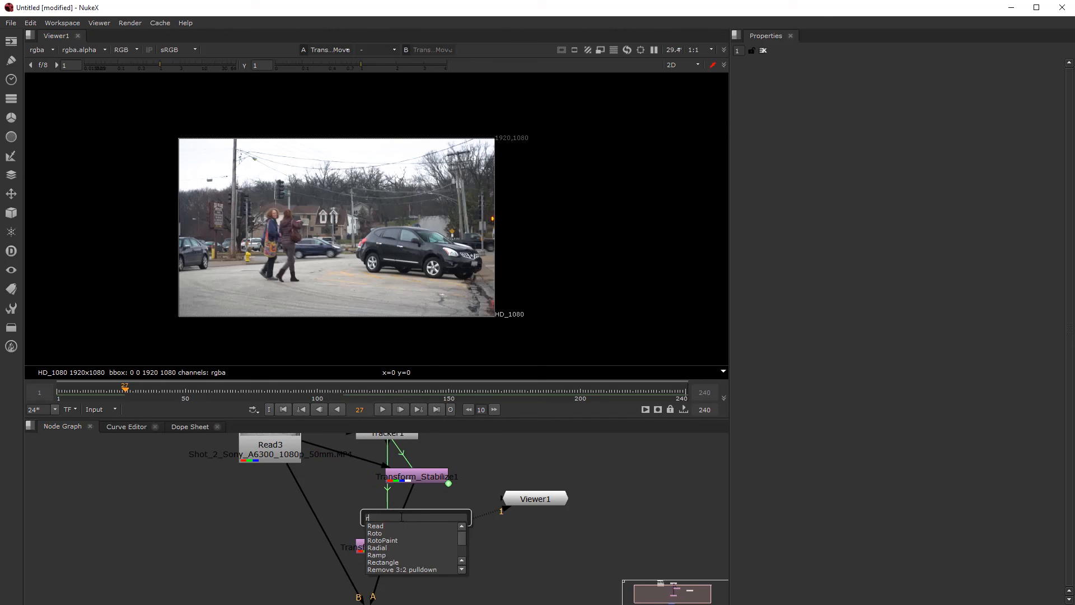
type("oto")
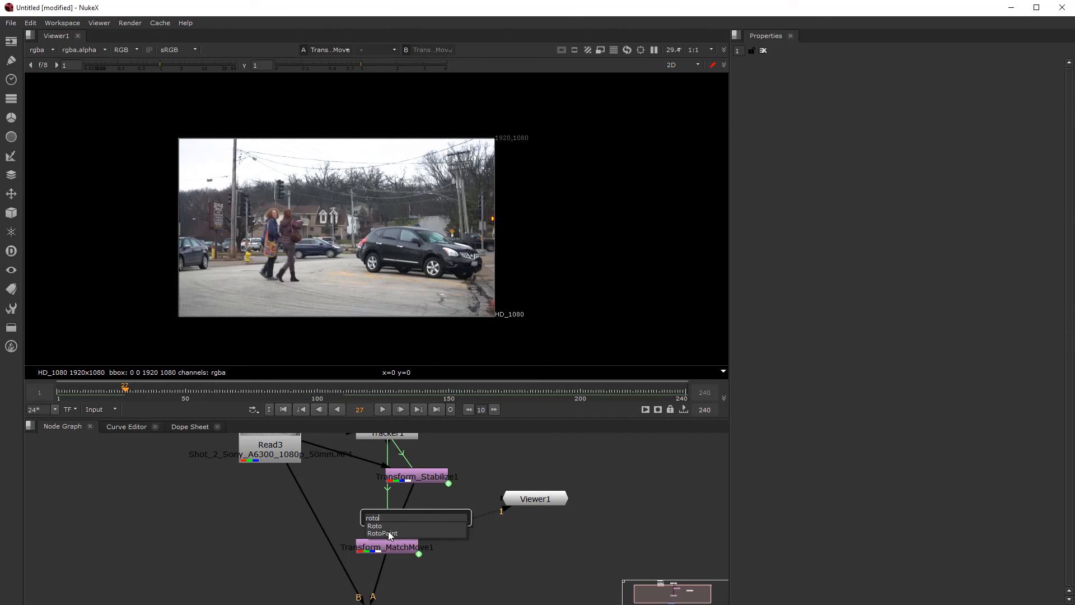
left_click(391, 534)
left_click_drag(404, 511, 415, 512)
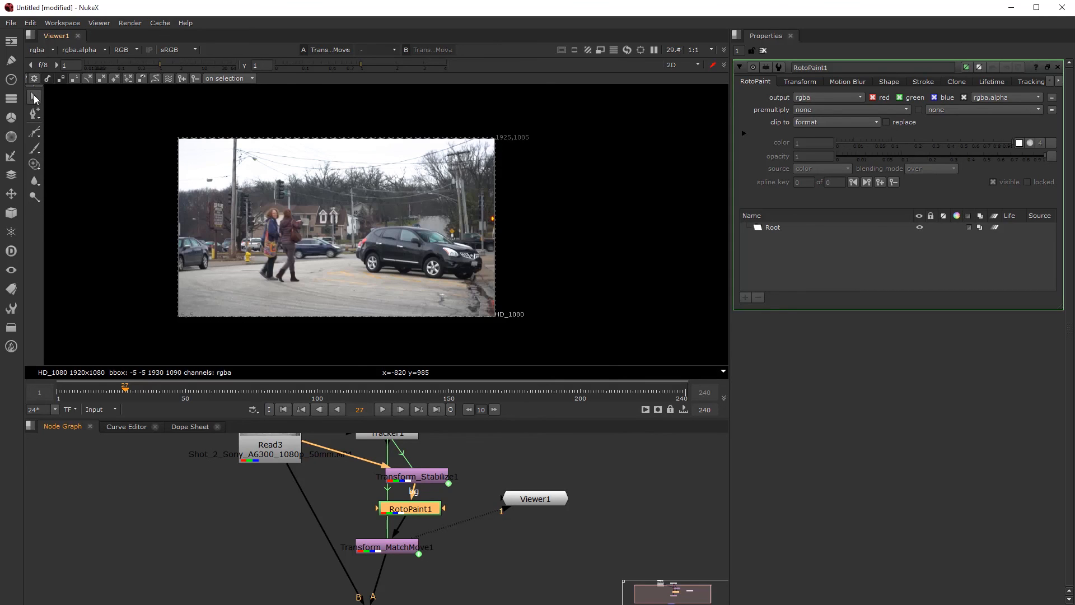
Activate RotoPaint1's Brush tool with size 53 and its stroke lifetime set to all frames
left_click(34, 150)
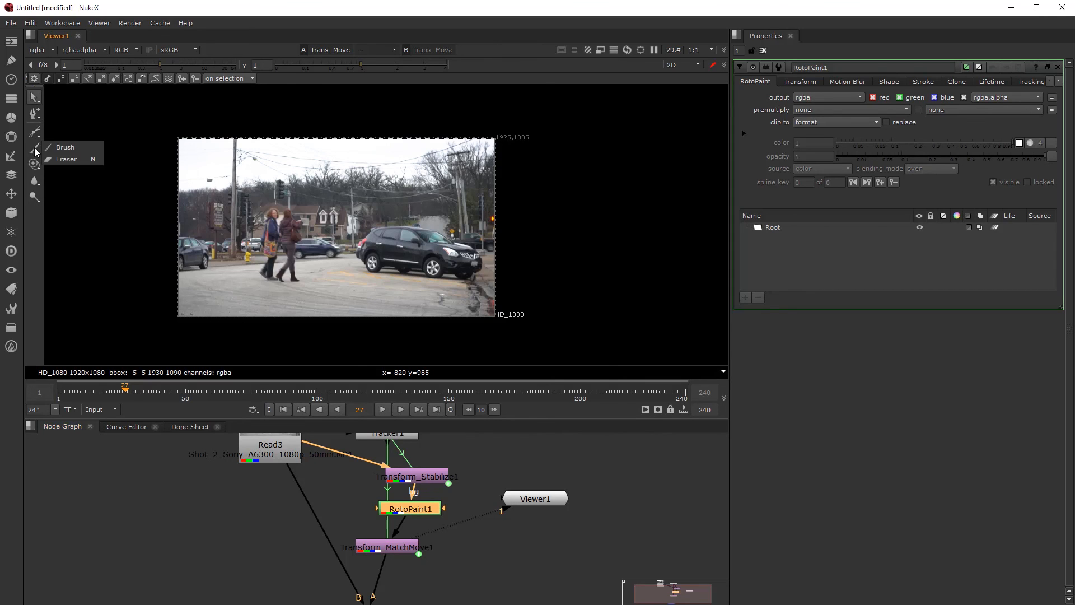
left_click(65, 148)
scroll(285, 216, "up", 6)
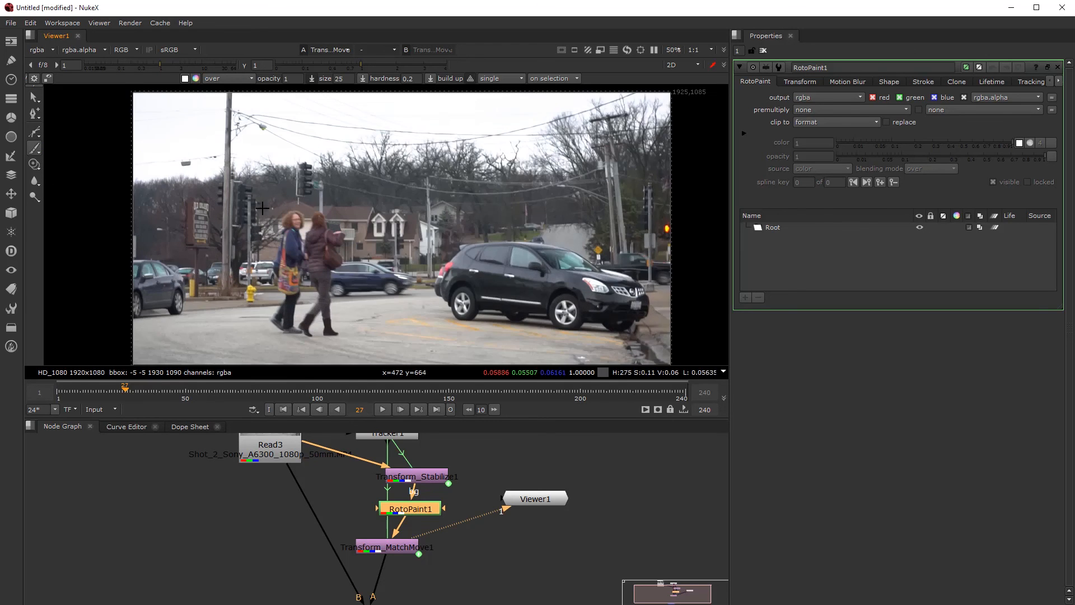
scroll(293, 217, "up", 1)
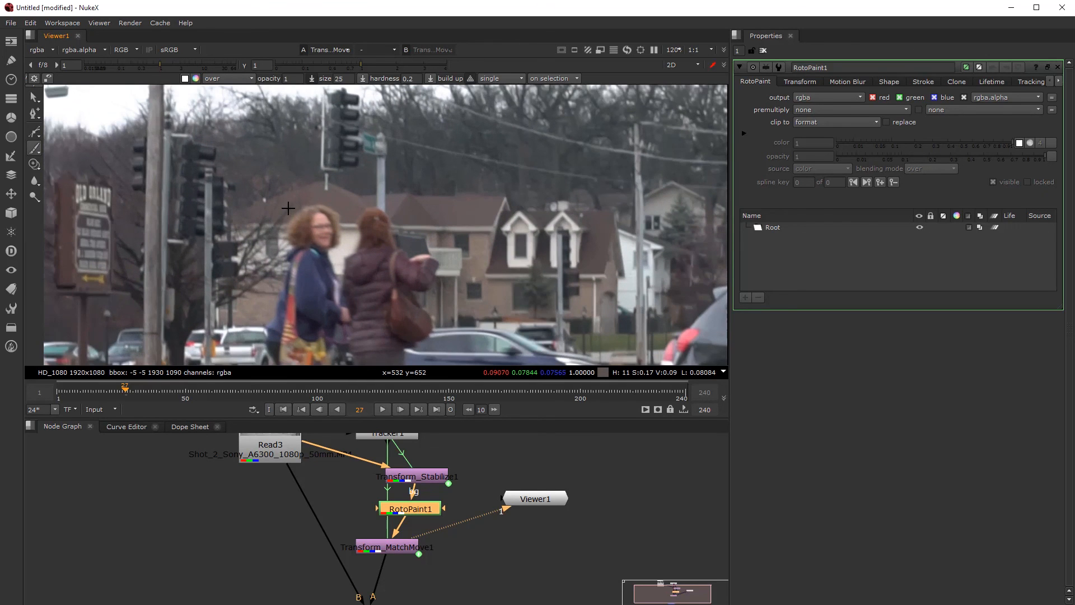
mouse_move(296, 208)
left_mouse_down("shift")
mouse_move(267, 206)
mouse_move(317, 205)
mouse_move(291, 200)
left_mouse_up("shift")
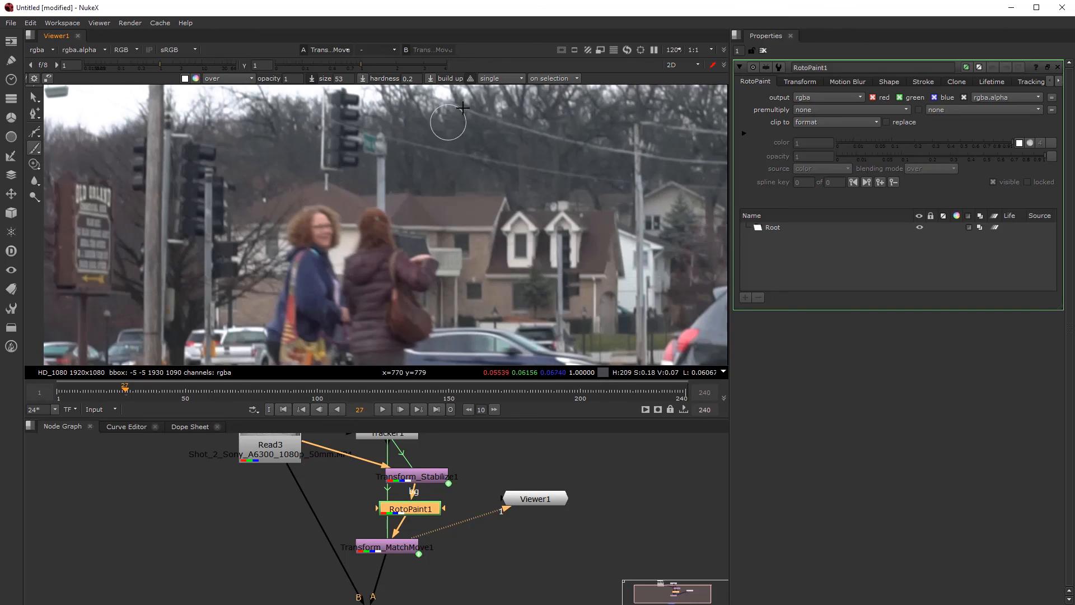
left_click(496, 81)
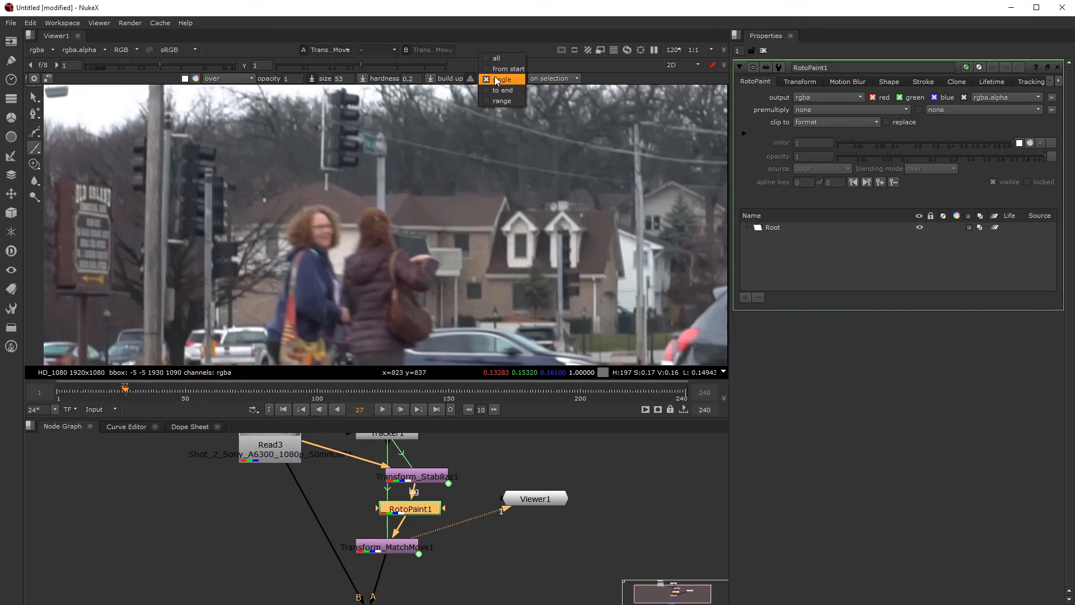
left_click(499, 59)
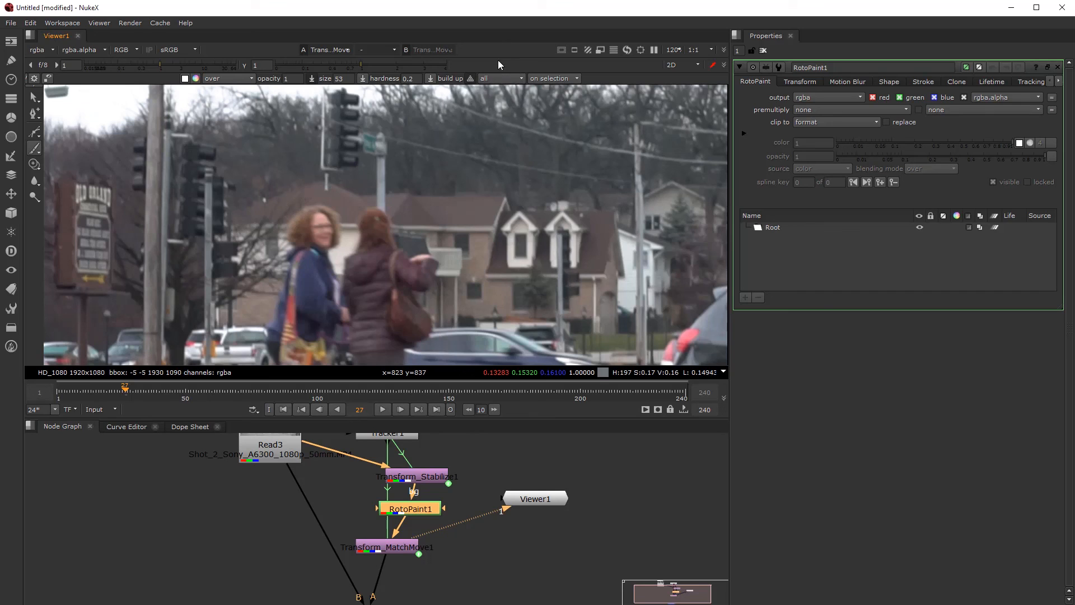
Set the brush color to magenta and paint a blob beside the hanging traffic light
left_click(195, 79)
left_click_drag(614, 120, 615, 182)
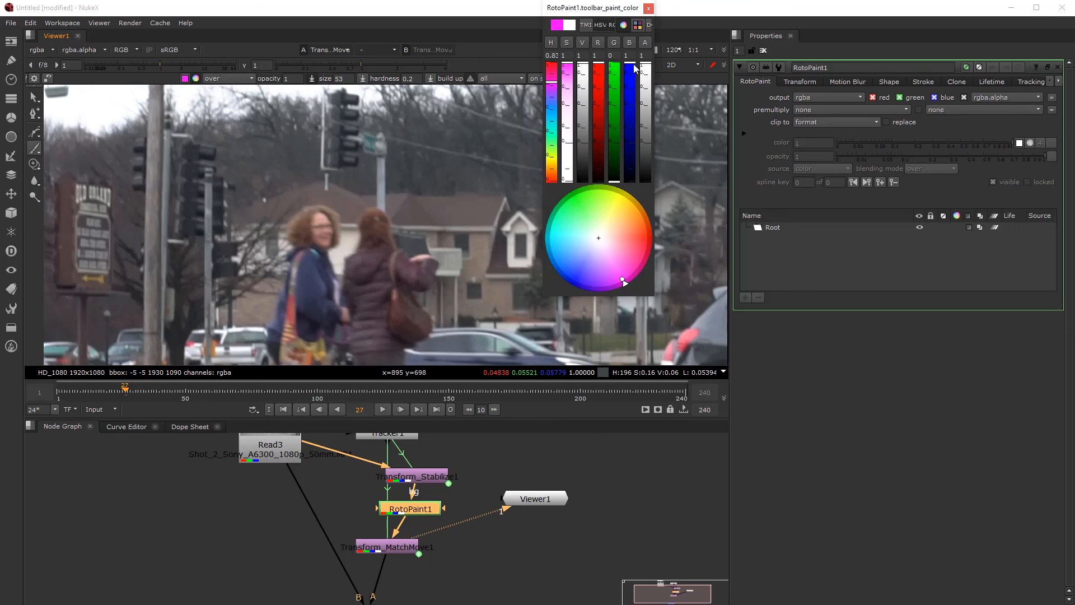
left_click(648, 9)
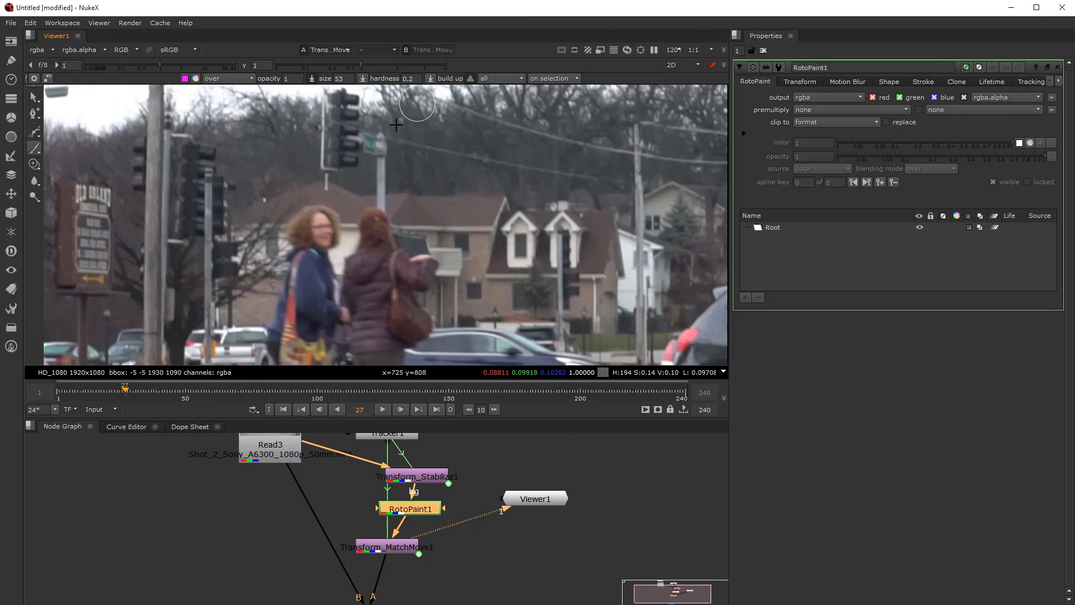
left_click(372, 116)
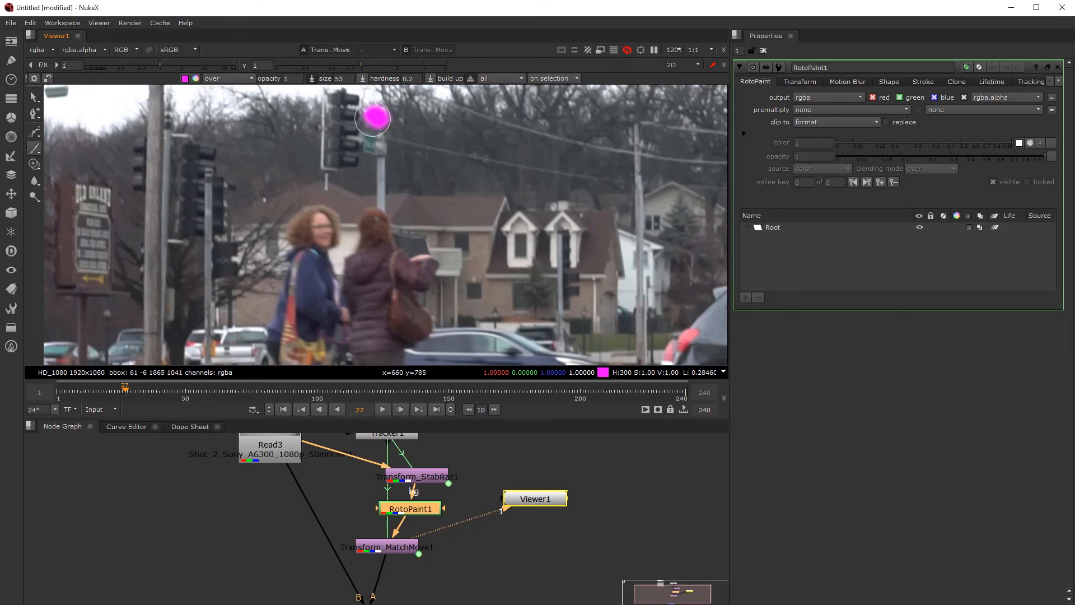
mouse_move(371, 116)
left_mouse_down()
mouse_move(366, 108)
mouse_move(380, 122)
left_mouse_up()
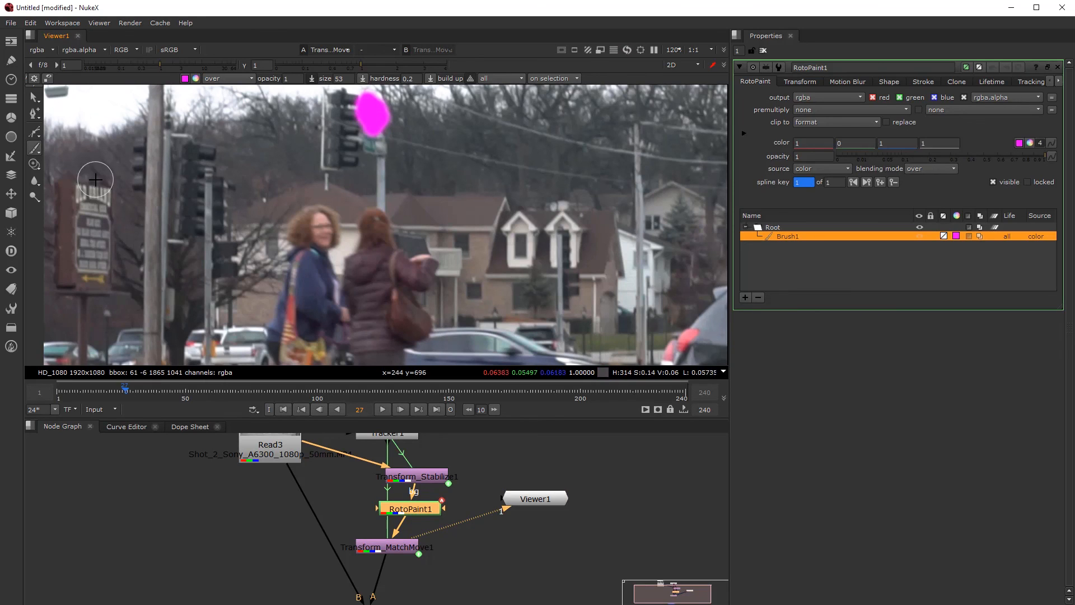
Blur the trees beside the magenta blob using the Blur brush at size 73.5 with lifetime all
right_click(36, 166)
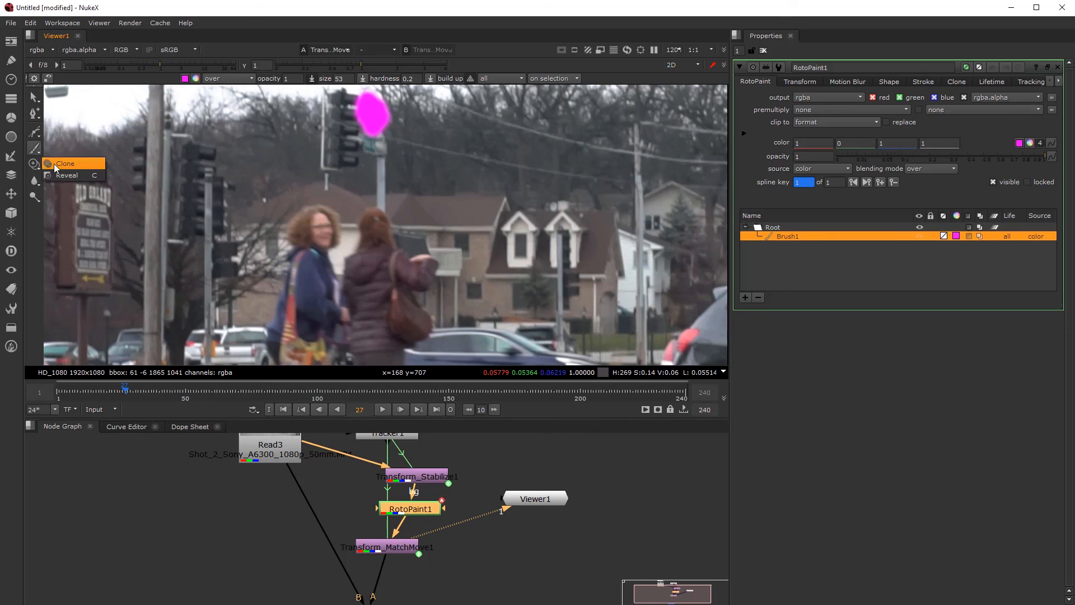
right_click(36, 180)
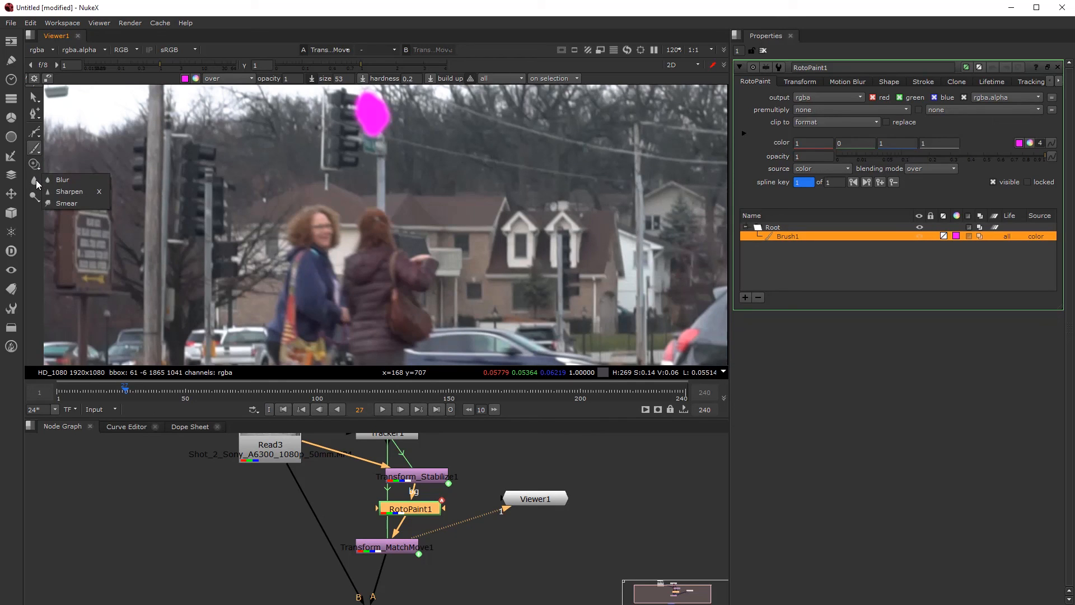
left_click(68, 179)
left_click(481, 79)
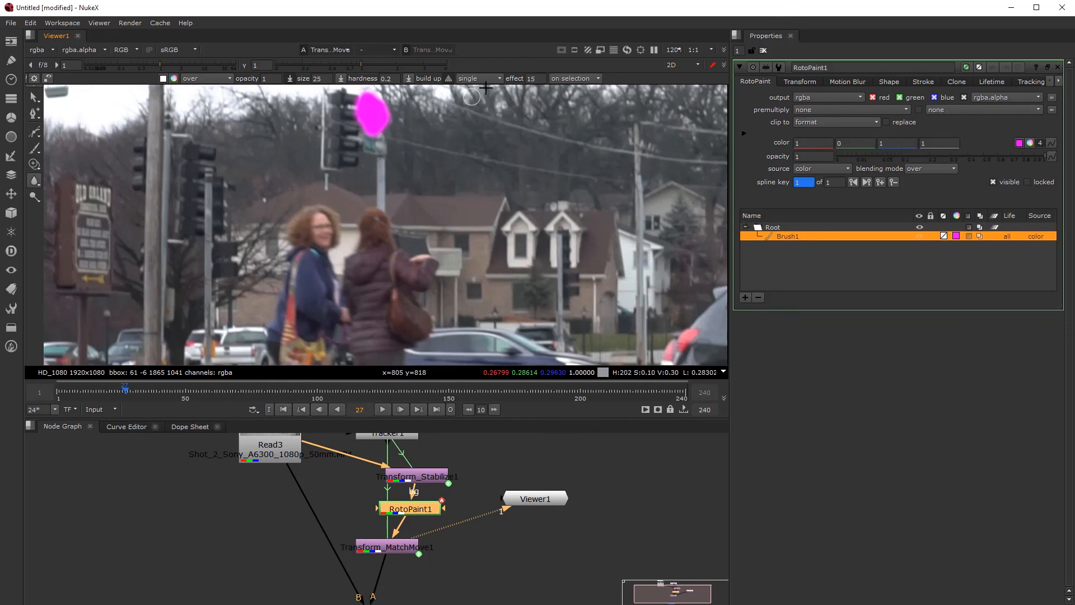
left_click(486, 59)
mouse_move(408, 148)
left_mouse_down("shift")
mouse_move(423, 156)
mouse_move(431, 120)
mouse_move(431, 153)
mouse_move(418, 126)
left_mouse_up("shift")
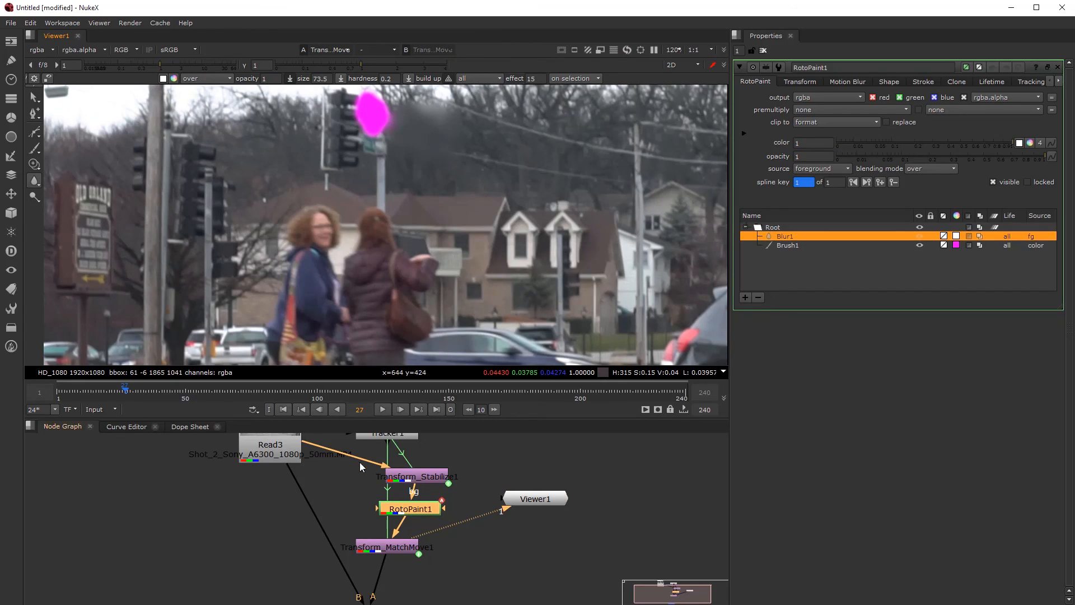
View Transform_MatchMove1, go to frame 114 and briefly play the shot to check that the paint follows the plate
left_click(382, 551)
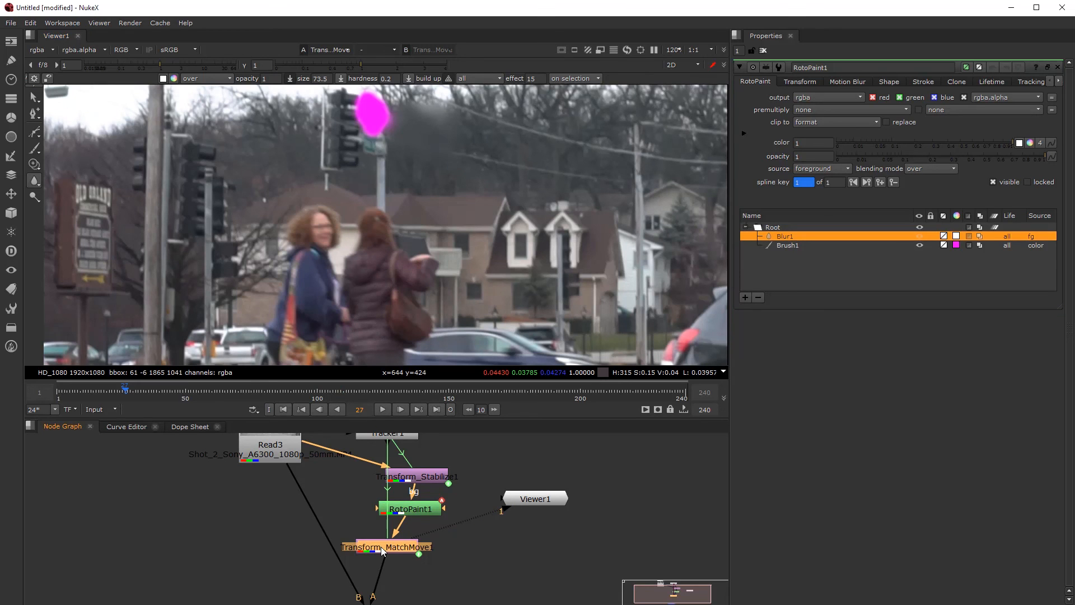
key("1")
scroll(375, 240, "up", 2)
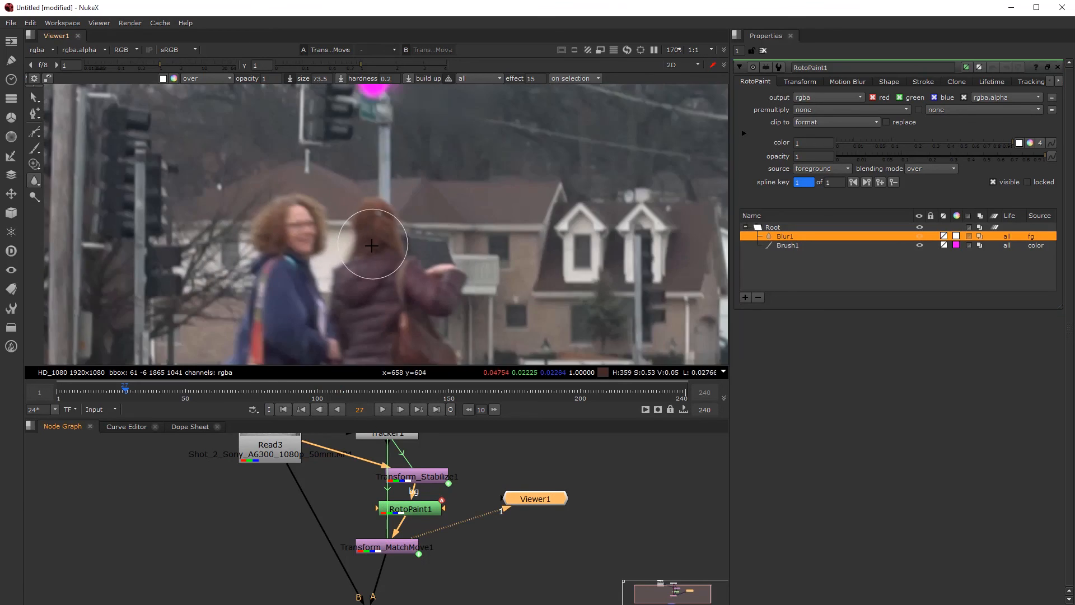
scroll(371, 247, "down", 5)
scroll(372, 246, "down", 2)
left_click(354, 393)
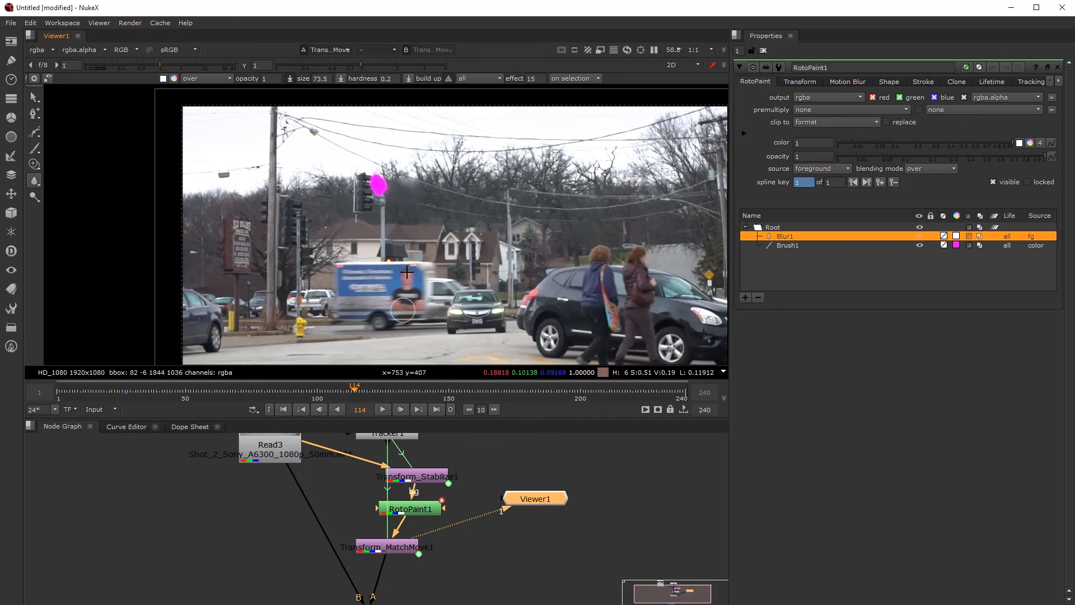
left_click(384, 409)
left_click(384, 409)
Compare RotoPaint1's output at frame 160 with Transform_MatchMove1's output at frame 140, keeping RotoPaint1 selected
left_click(421, 510)
key("1")
left_click_drag(343, 393, 477, 386)
left_click(395, 548)
key("1")
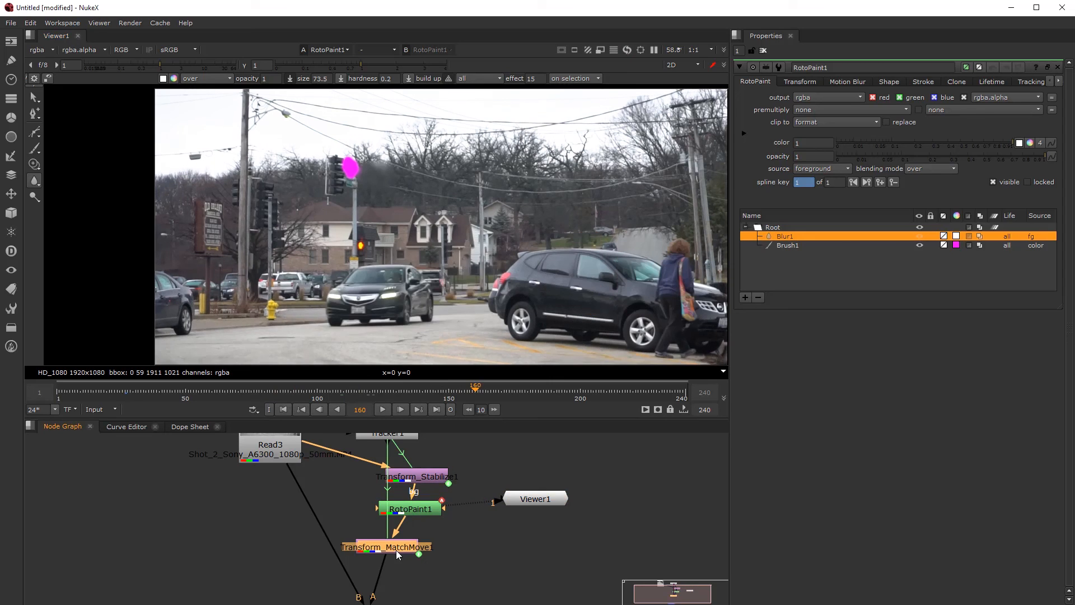
left_click(380, 395)
mouse_move(431, 391)
left_mouse_down()
mouse_move(478, 391)
mouse_move(423, 391)
left_mouse_up()
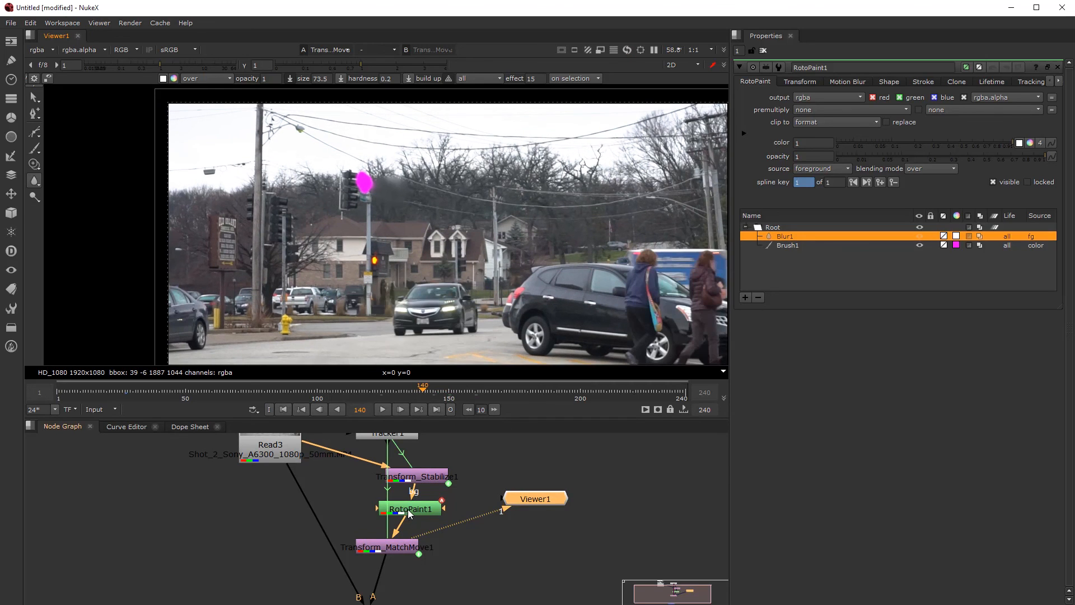
left_click(412, 508)
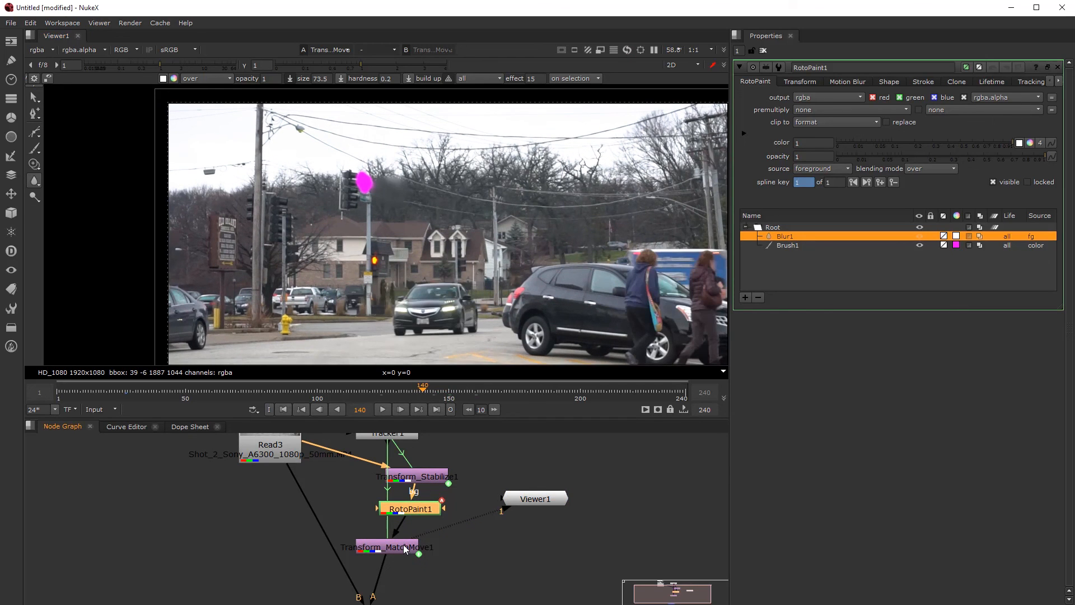
scroll(393, 306, "down", 2)
middle_click_drag(393, 306, 375, 261)
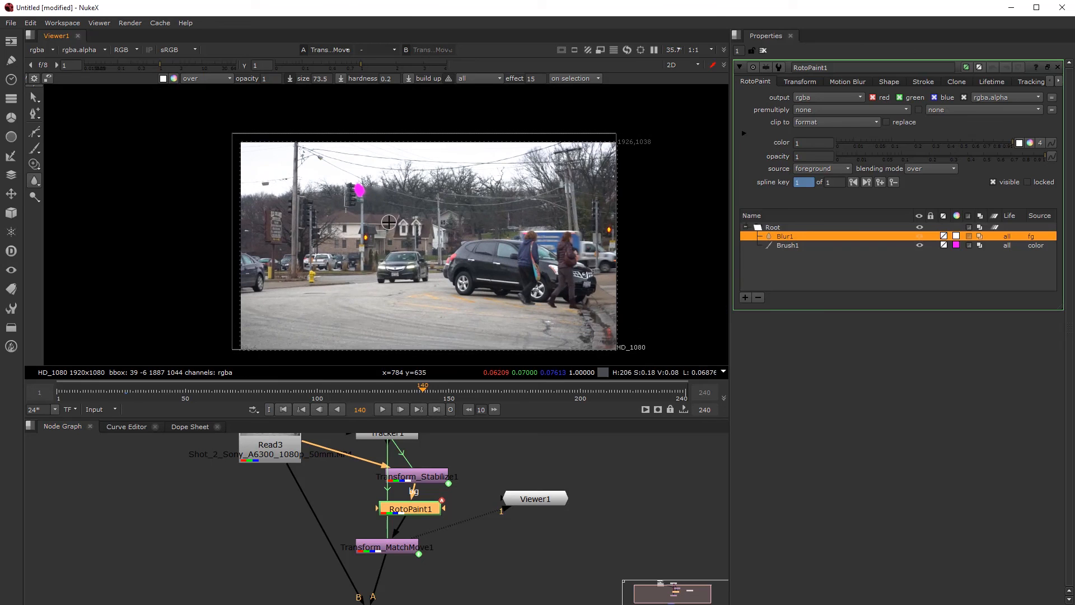
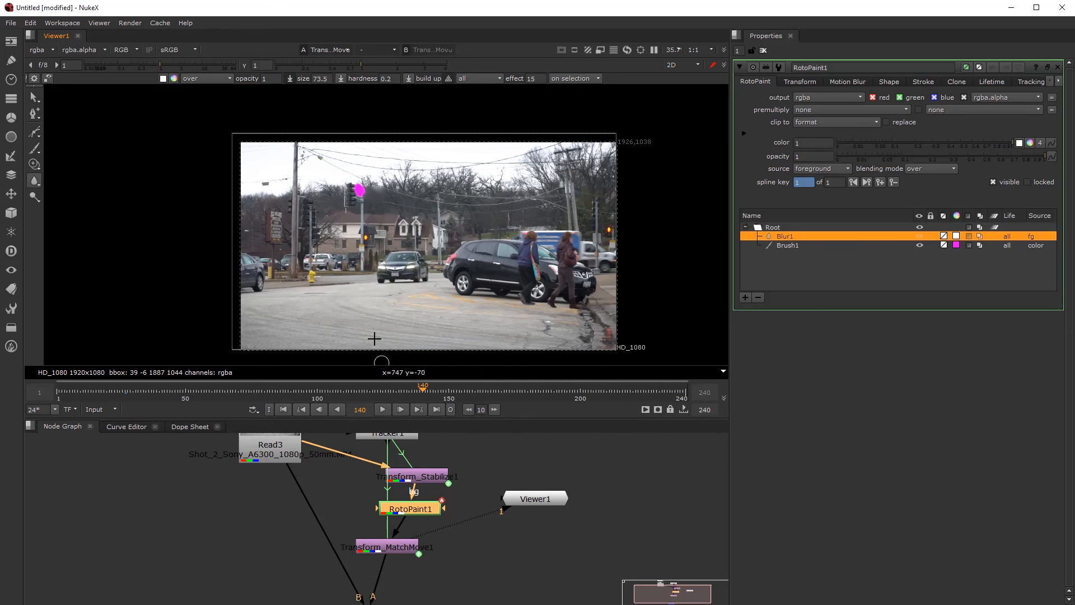
Delete RotoPaint1, Transform_Stabilize1, Transform_MatchMove1 and the merge node below them, keeping only Read3, Tracker1 and the viewer
left_click(414, 480)
left_click(410, 509)
key("Delete")
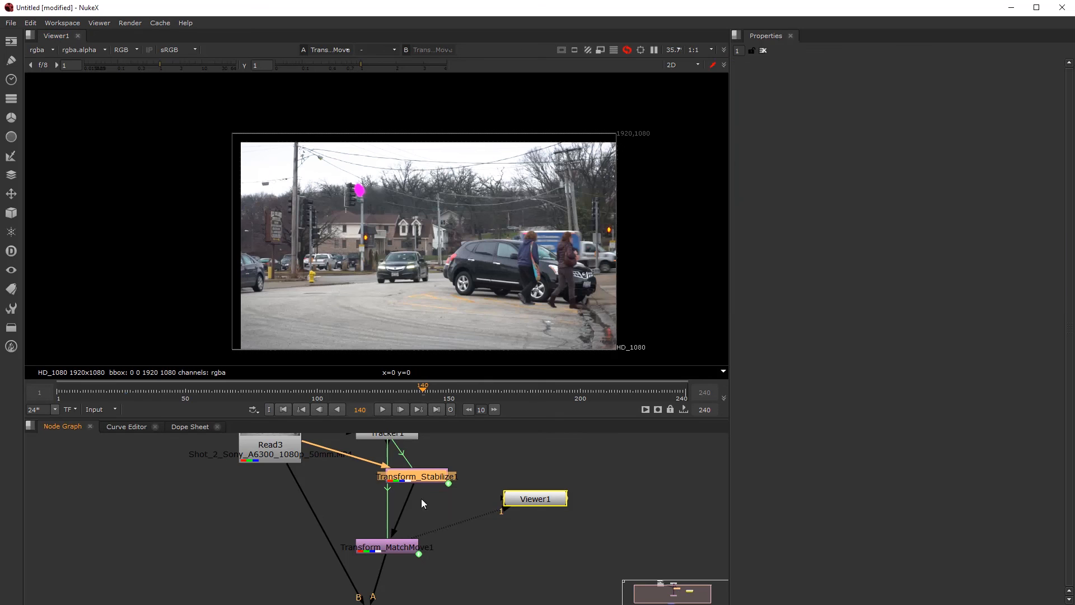
key("Delete")
left_click(406, 550)
key("Delete")
scroll(376, 536, "down", 3)
scroll(385, 580, "up", 1)
left_click(383, 578)
key("Delete")
Open Tracker1's properties and review its available export types, leaving Transform (match-move) chosen
double_click(385, 449)
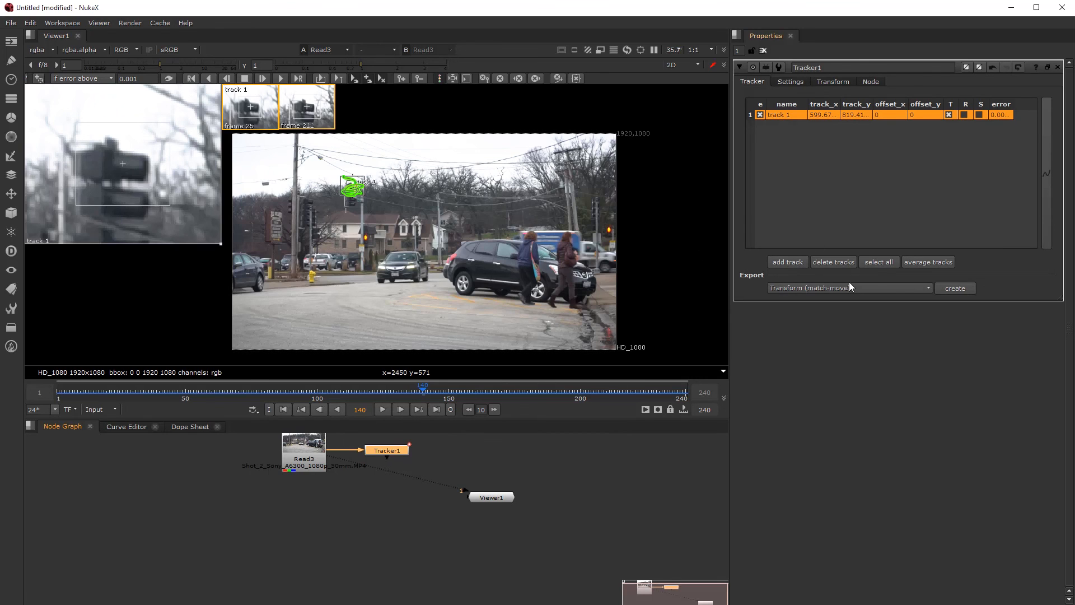
left_click(835, 289)
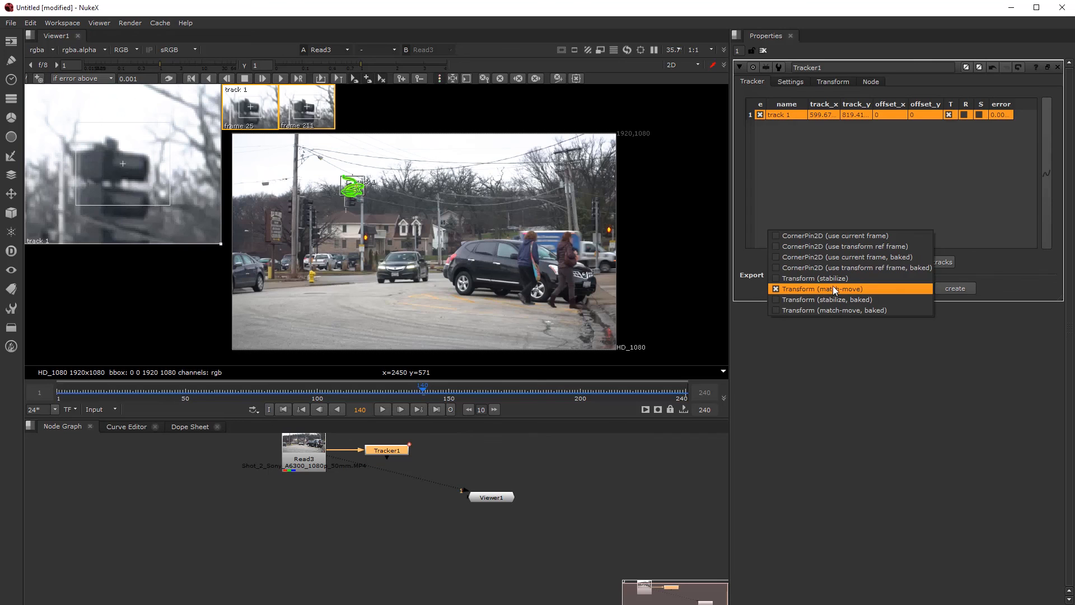
left_click(767, 404)
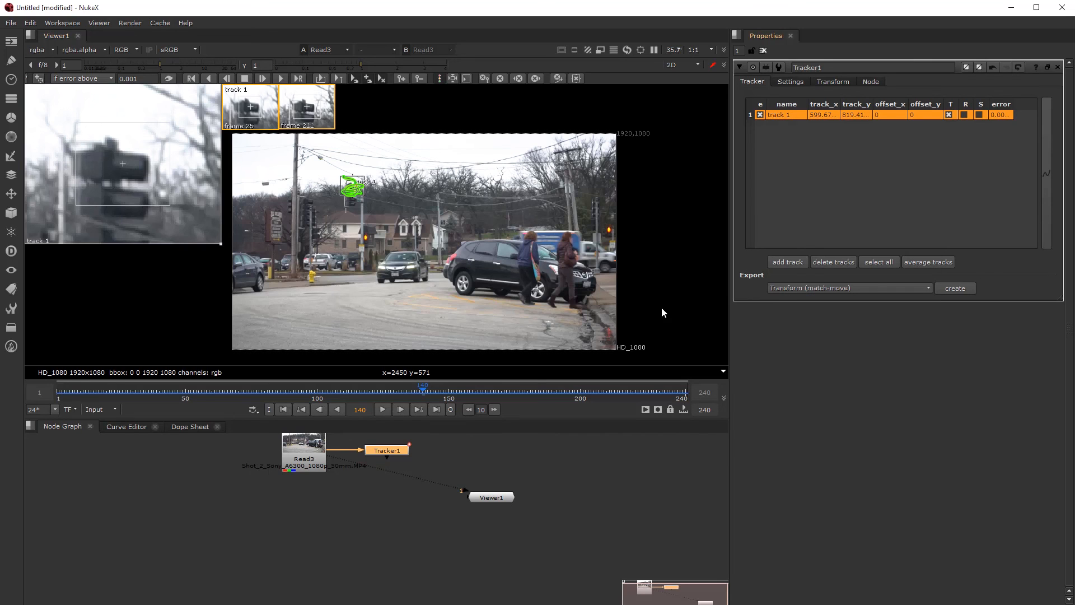
Set Tracker1's own transform to stabilize and view its output at frames 115 and 144
left_click(832, 80)
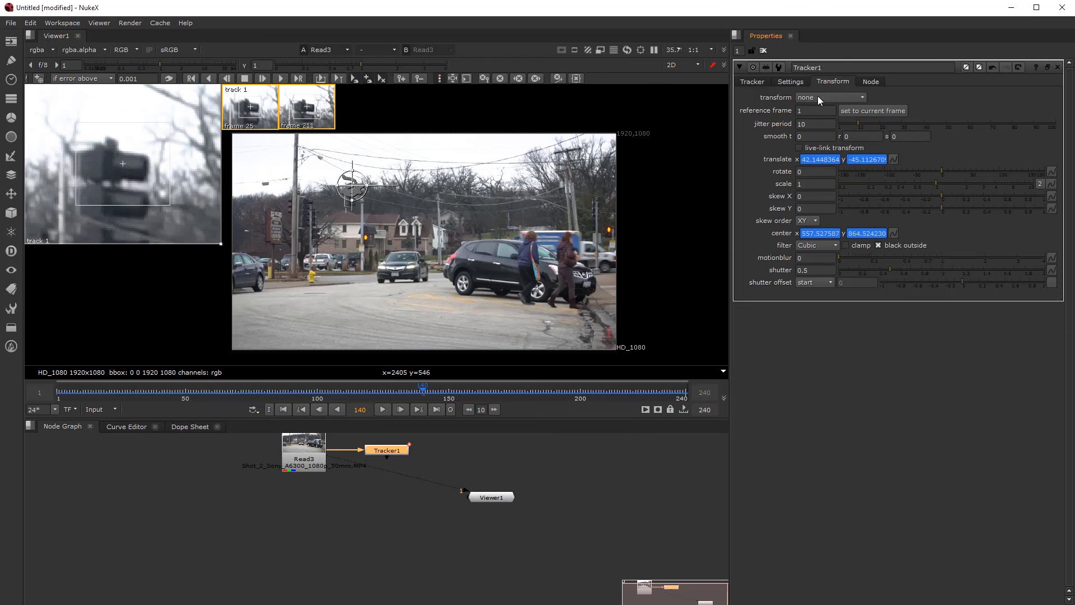
left_click(834, 96)
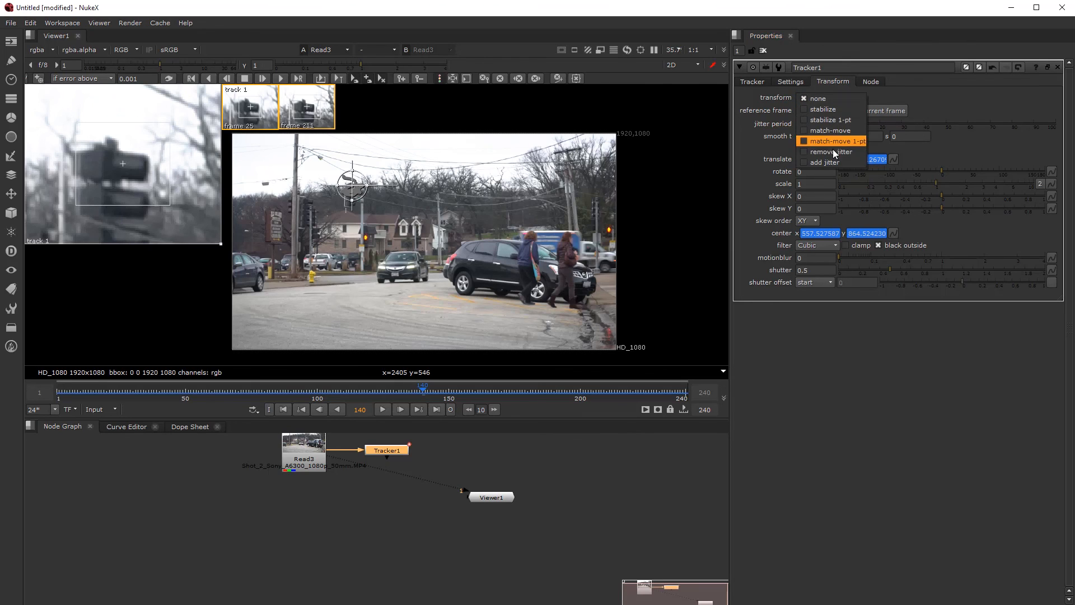
left_click(835, 110)
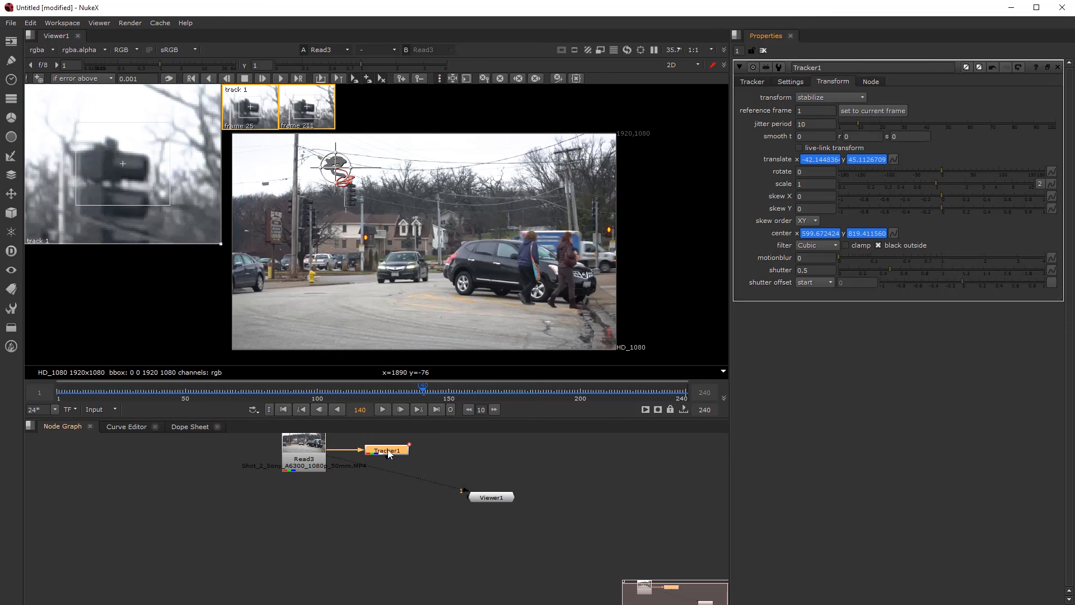
key("1")
left_click(357, 389)
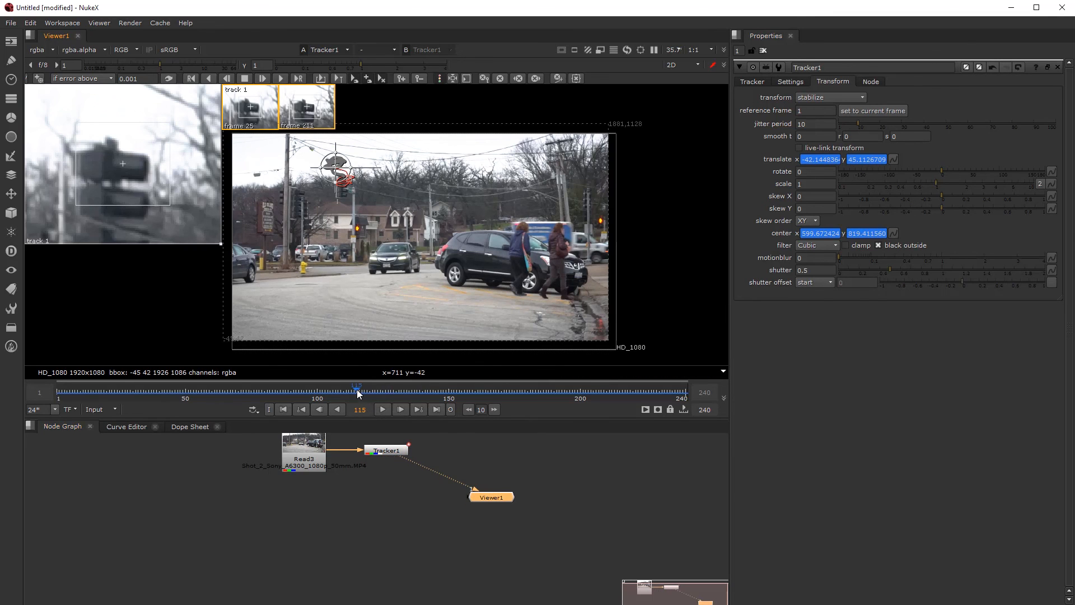
left_click(432, 389)
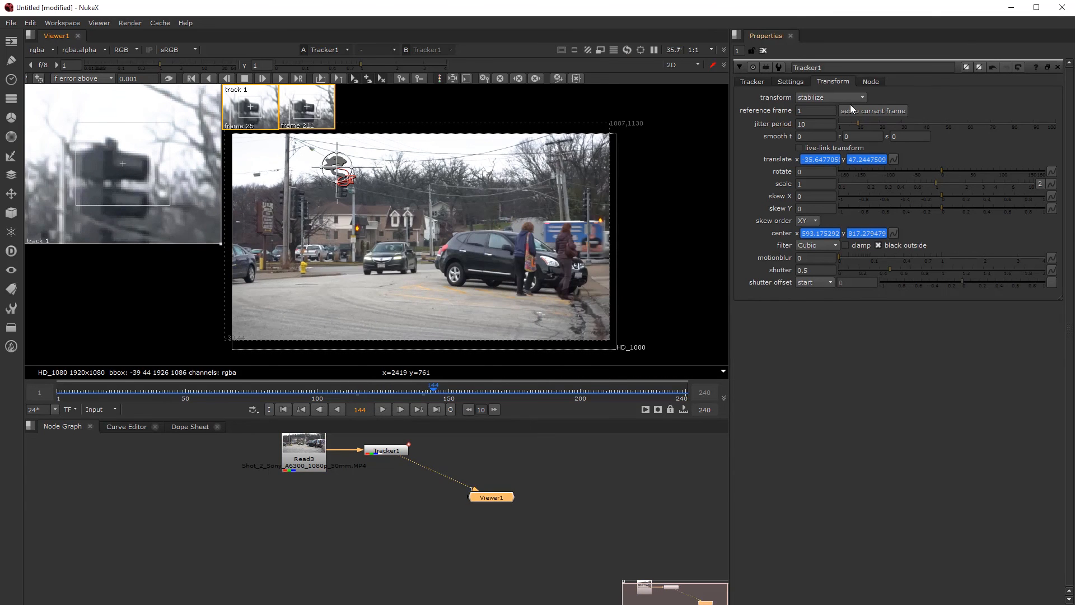
Set Tracker1's transform to match-move and play the shot to check the resulting motion
left_click(834, 98)
left_click(833, 119)
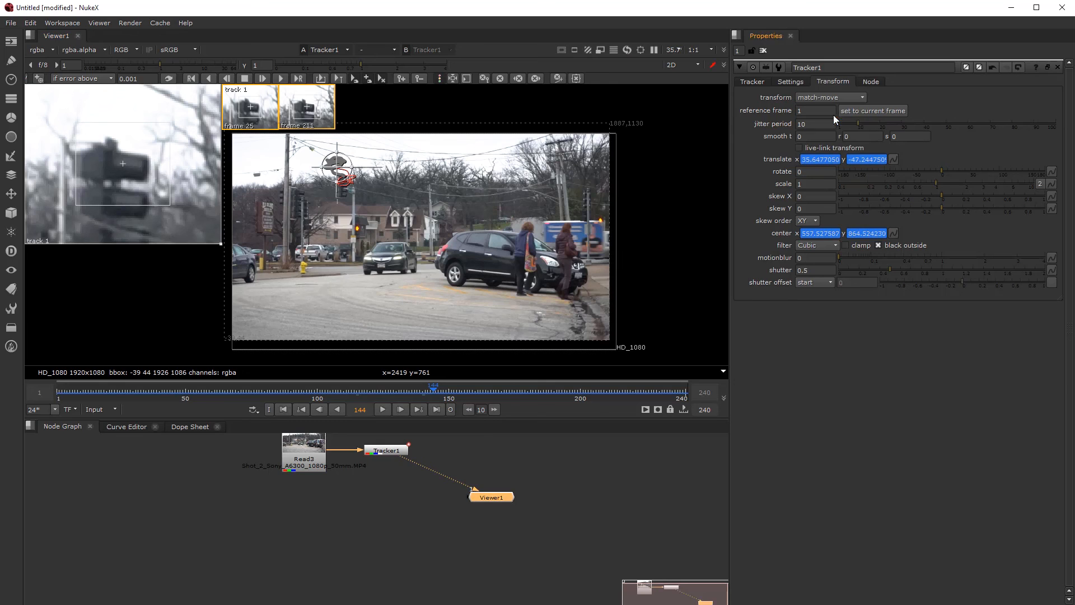
left_click(398, 388)
left_click(382, 409)
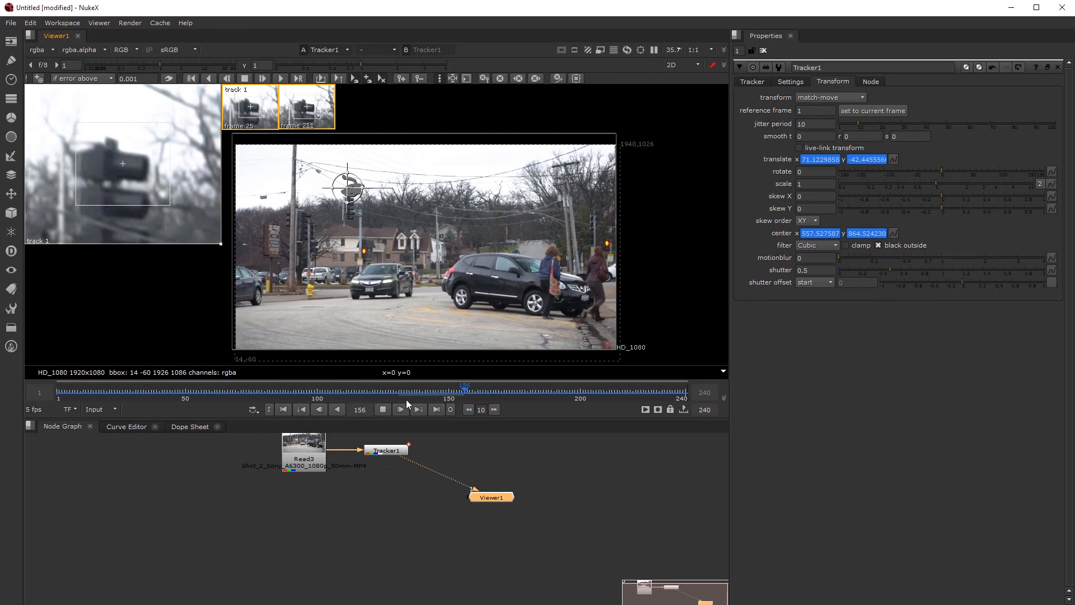
left_click(403, 392)
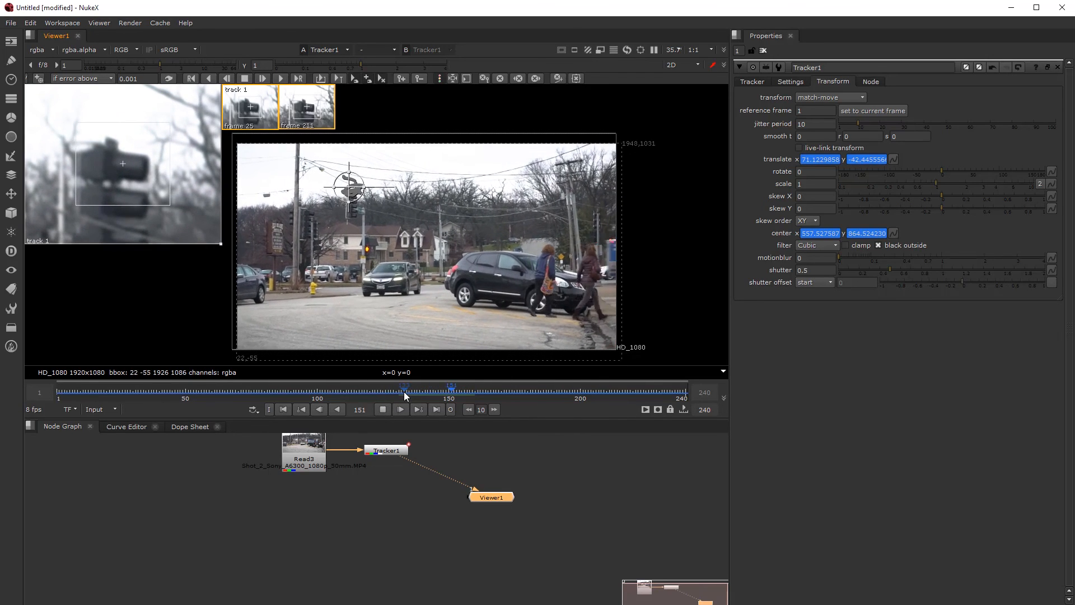
left_click(405, 393)
left_click(383, 409)
Set Tracker1's transform back to none and review its general tracking settings before returning to the track list
left_click(833, 97)
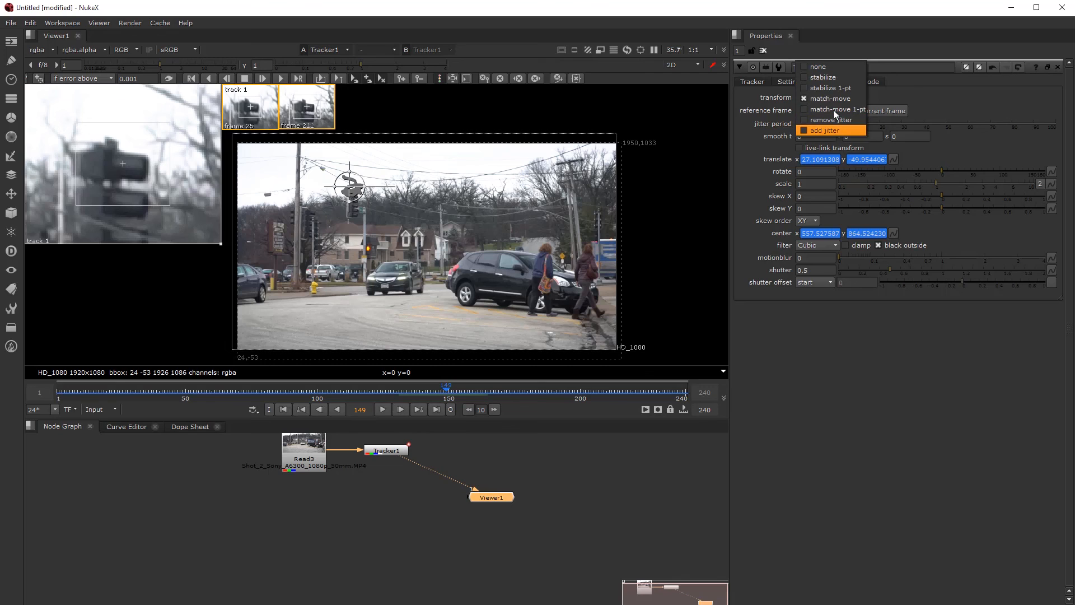
left_click(835, 69)
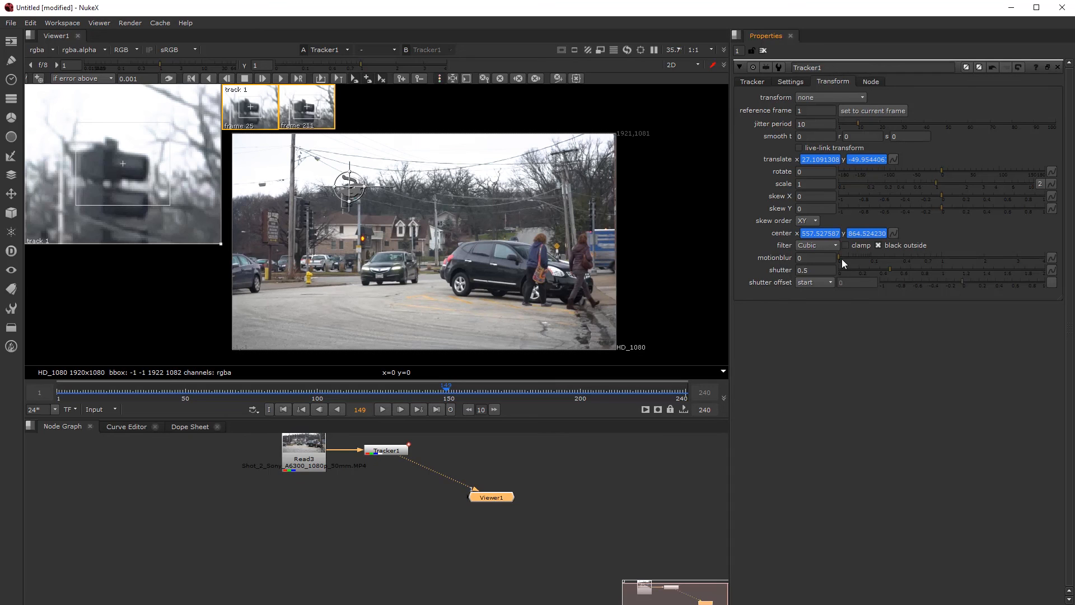
left_click(813, 111)
left_click(790, 83)
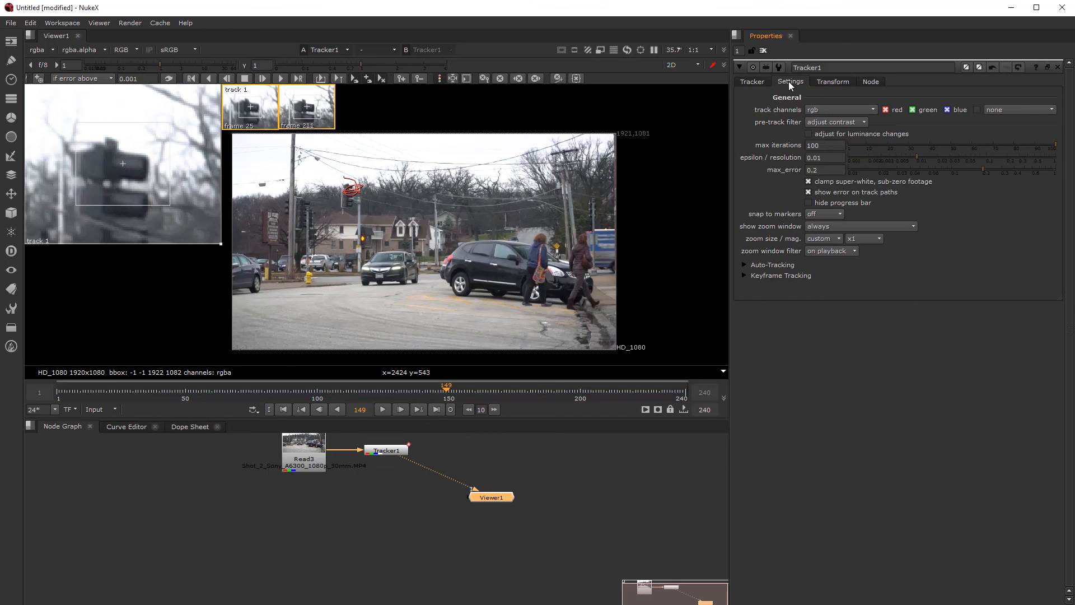
left_click(758, 79)
Select the Read3 and Tracker1 nodes together in the node graph
left_click(363, 547)
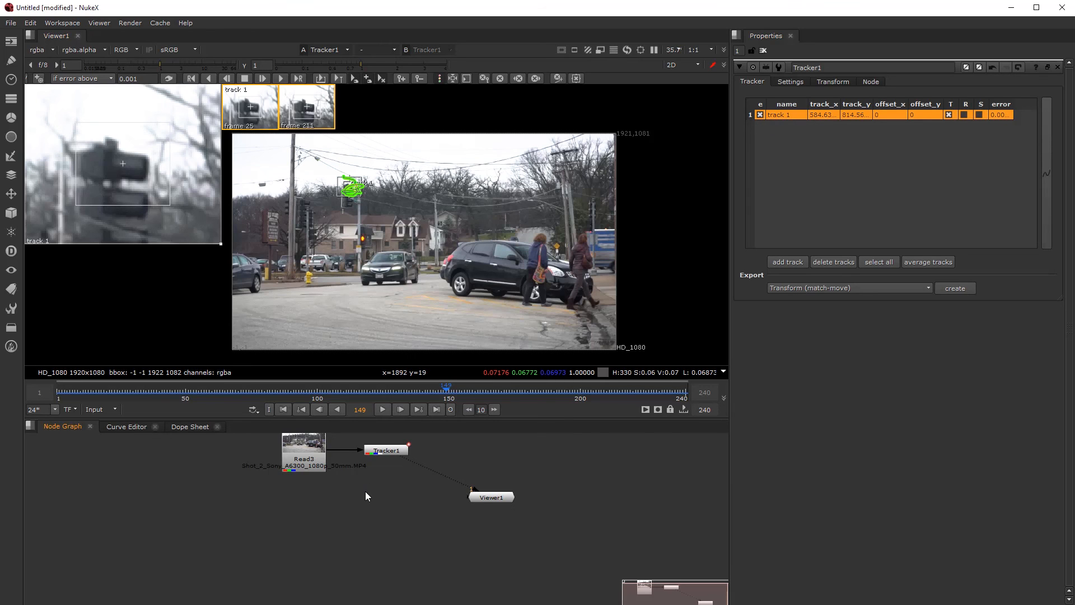
scroll(364, 491, "down", 3)
scroll(361, 495, "up", 3)
mouse_move(358, 519)
middle_mouse_down()
mouse_move(365, 560)
mouse_move(372, 505)
middle_mouse_up()
scroll(362, 496, "up", 2)
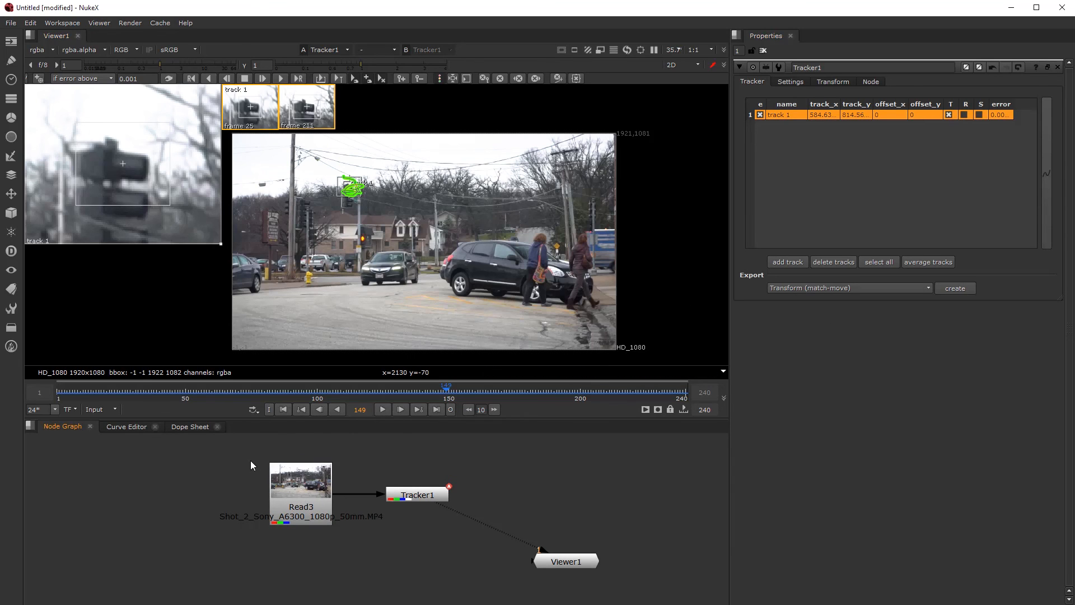
left_click_drag(250, 445, 451, 555)
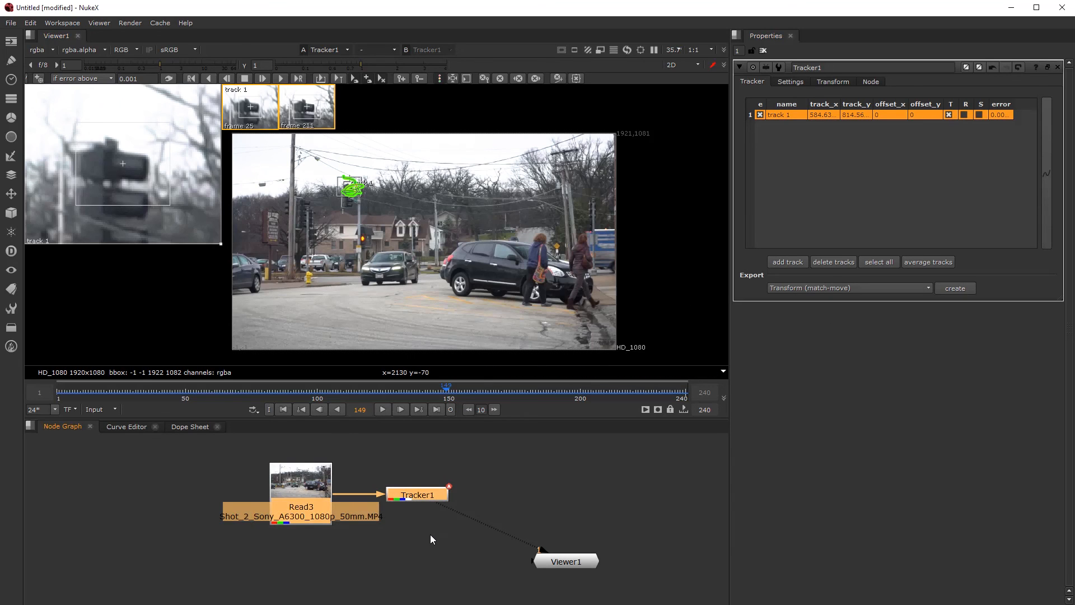